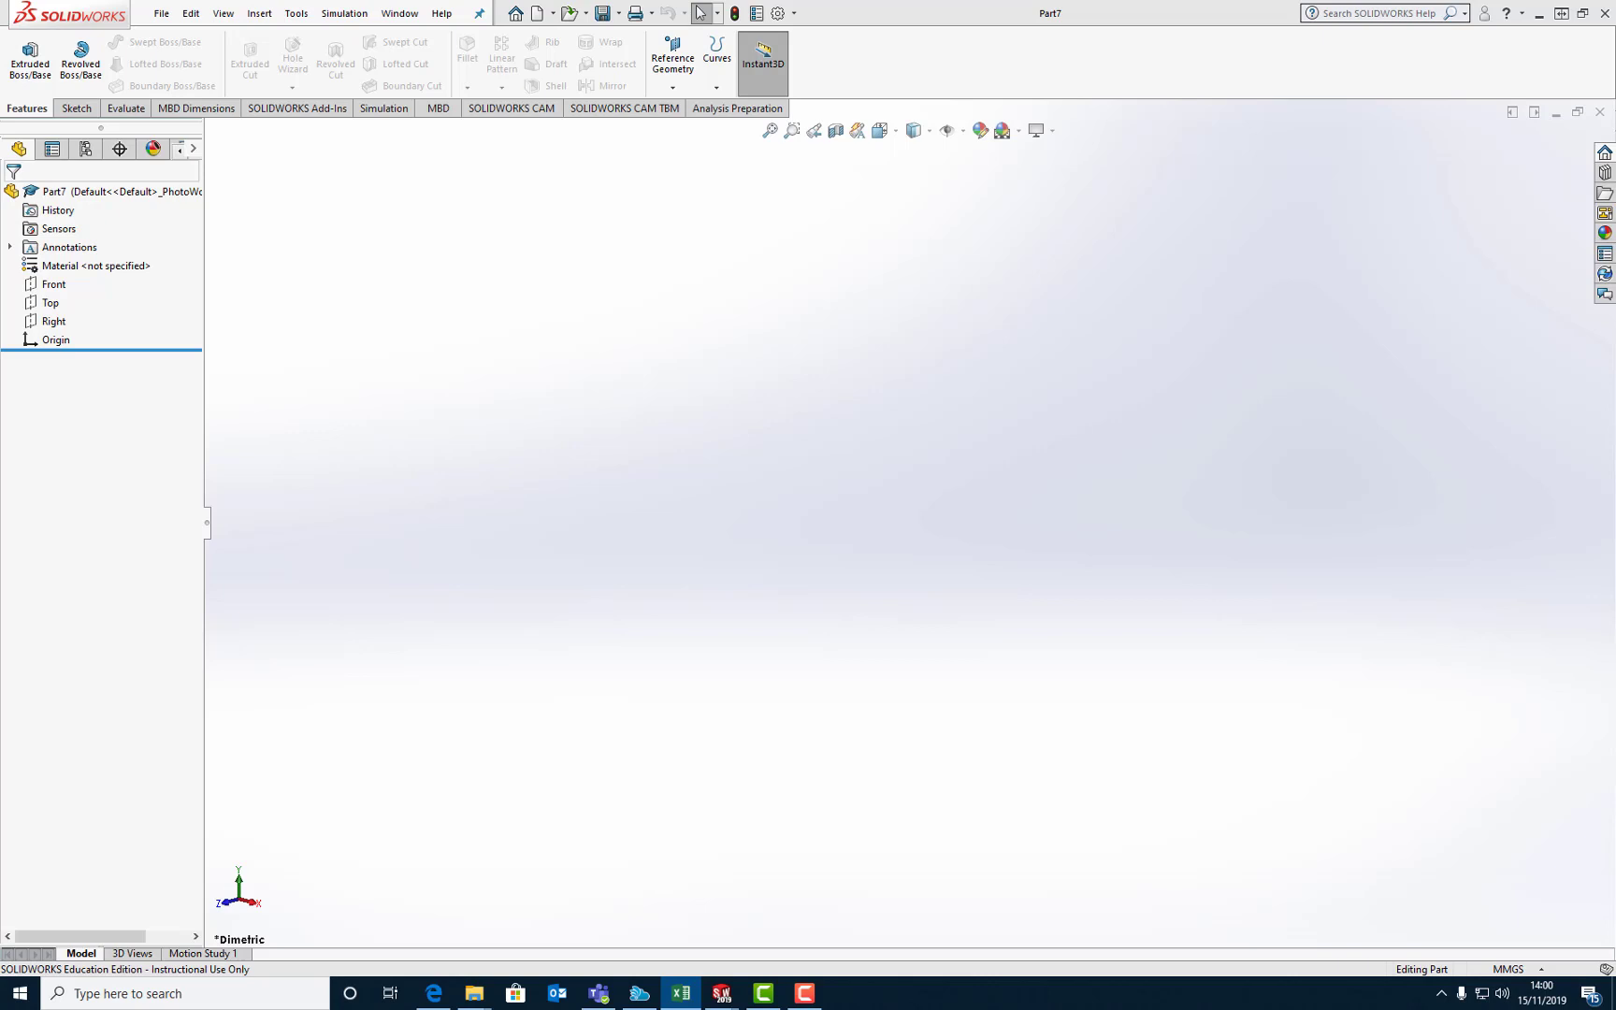
Step: Bring the Excel workbook my spec.xlsx into view and read the segment diameters and lengths for the input and output shafts
{"action": "key", "text": "super+shift+Left"}
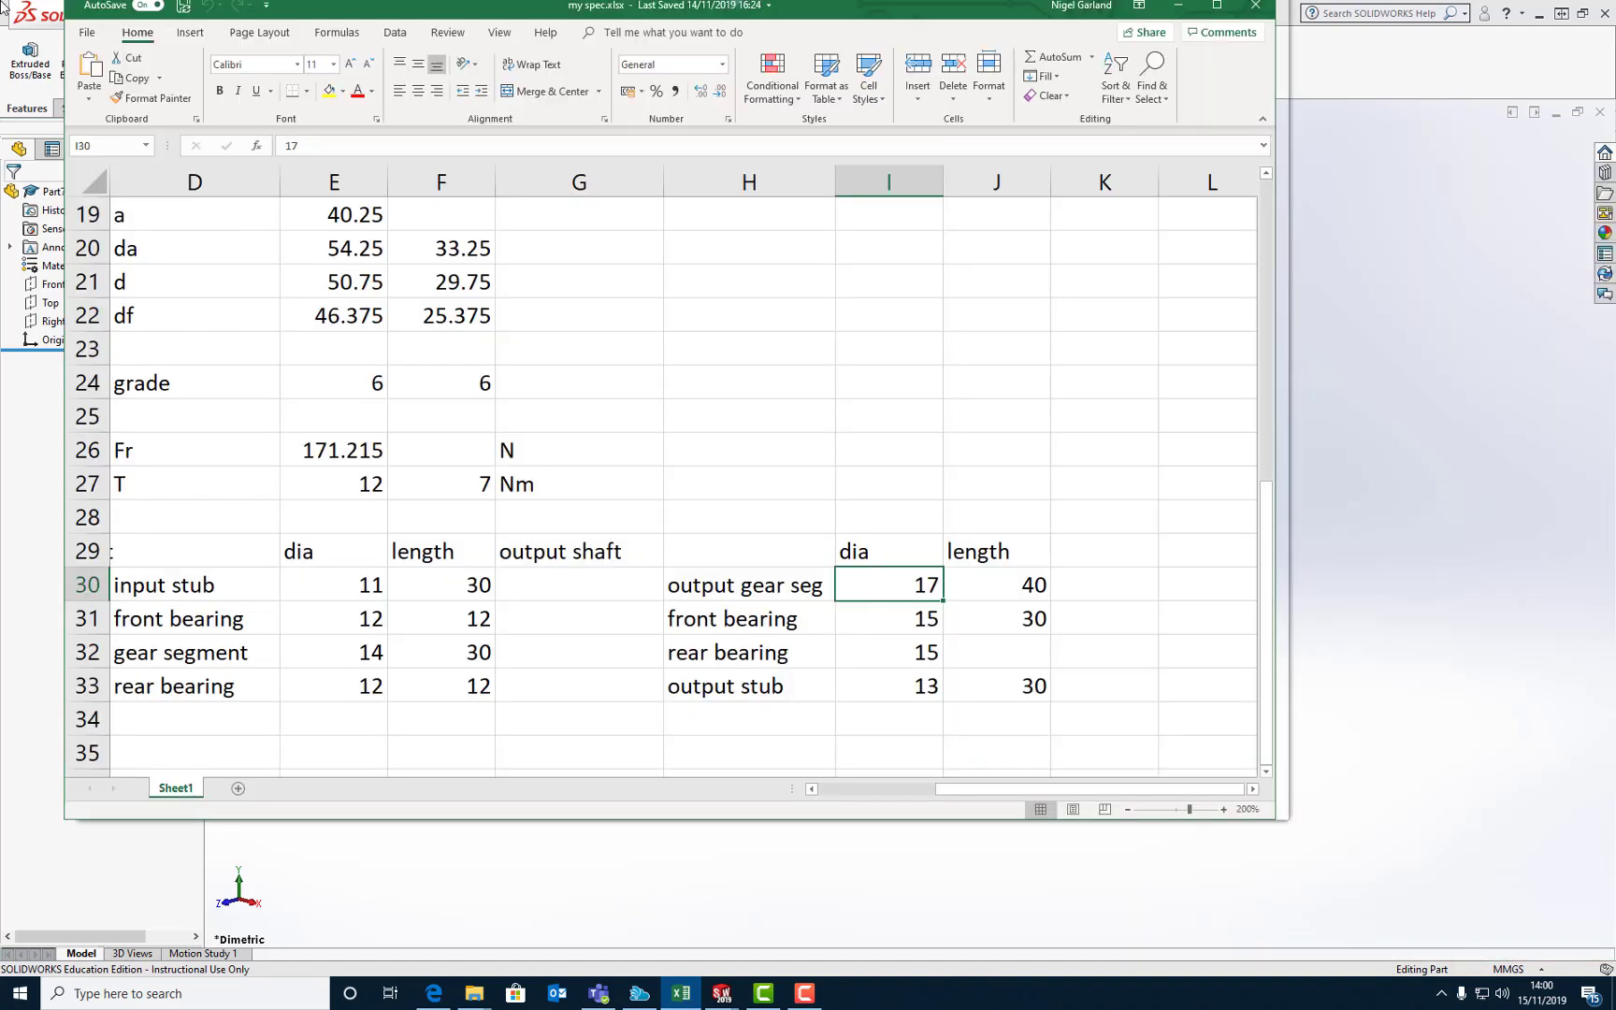
{"action": "left_click_drag", "start_coordinate": [3, 7], "coordinate": [833, 71]}
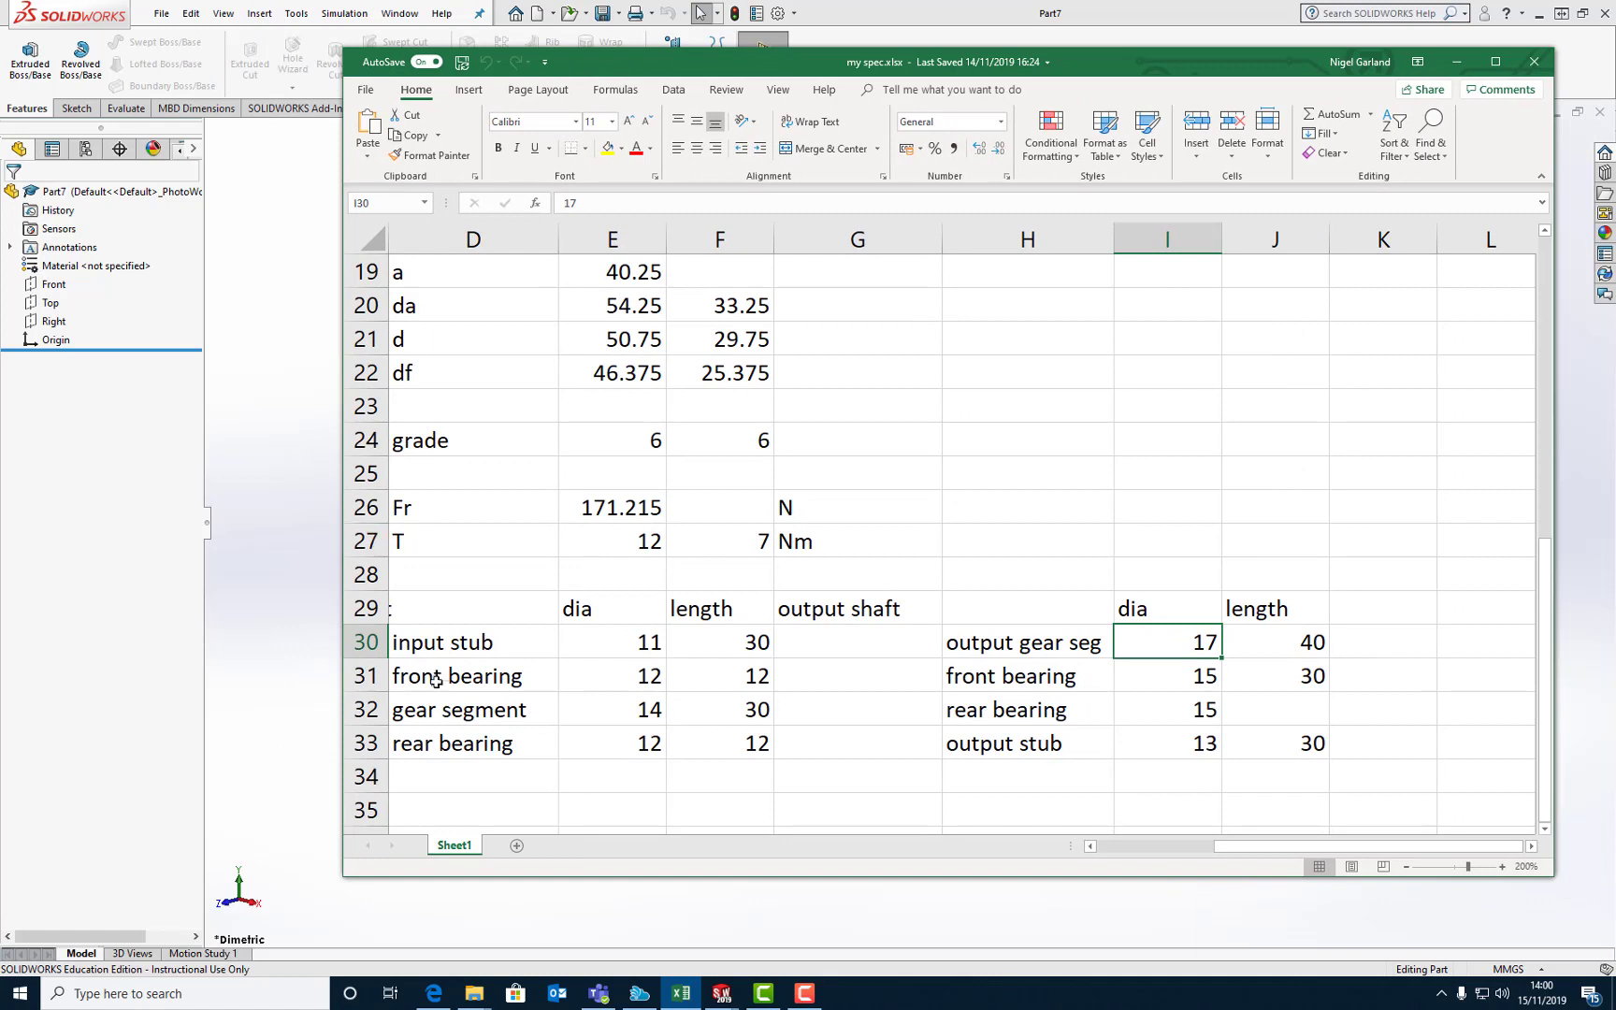
{"action": "left_click_drag", "start_coordinate": [1233, 848], "coordinate": [1075, 854]}
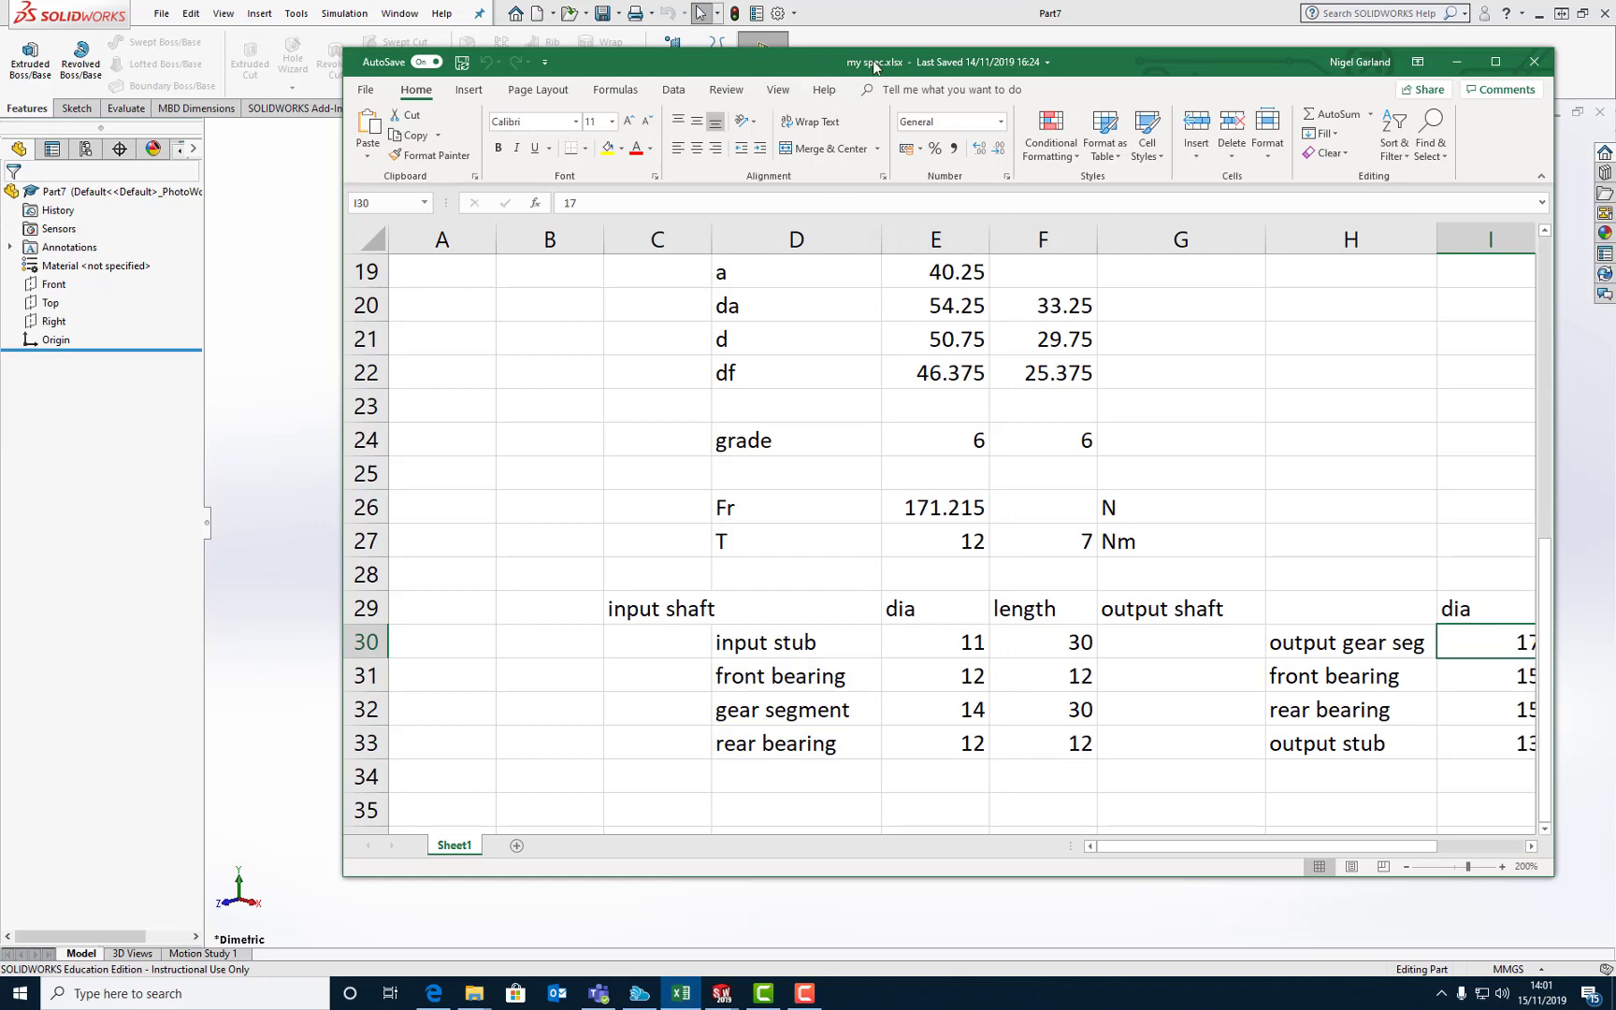
{"action": "left_click_drag", "start_coordinate": [876, 61], "coordinate": [1614, 178]}
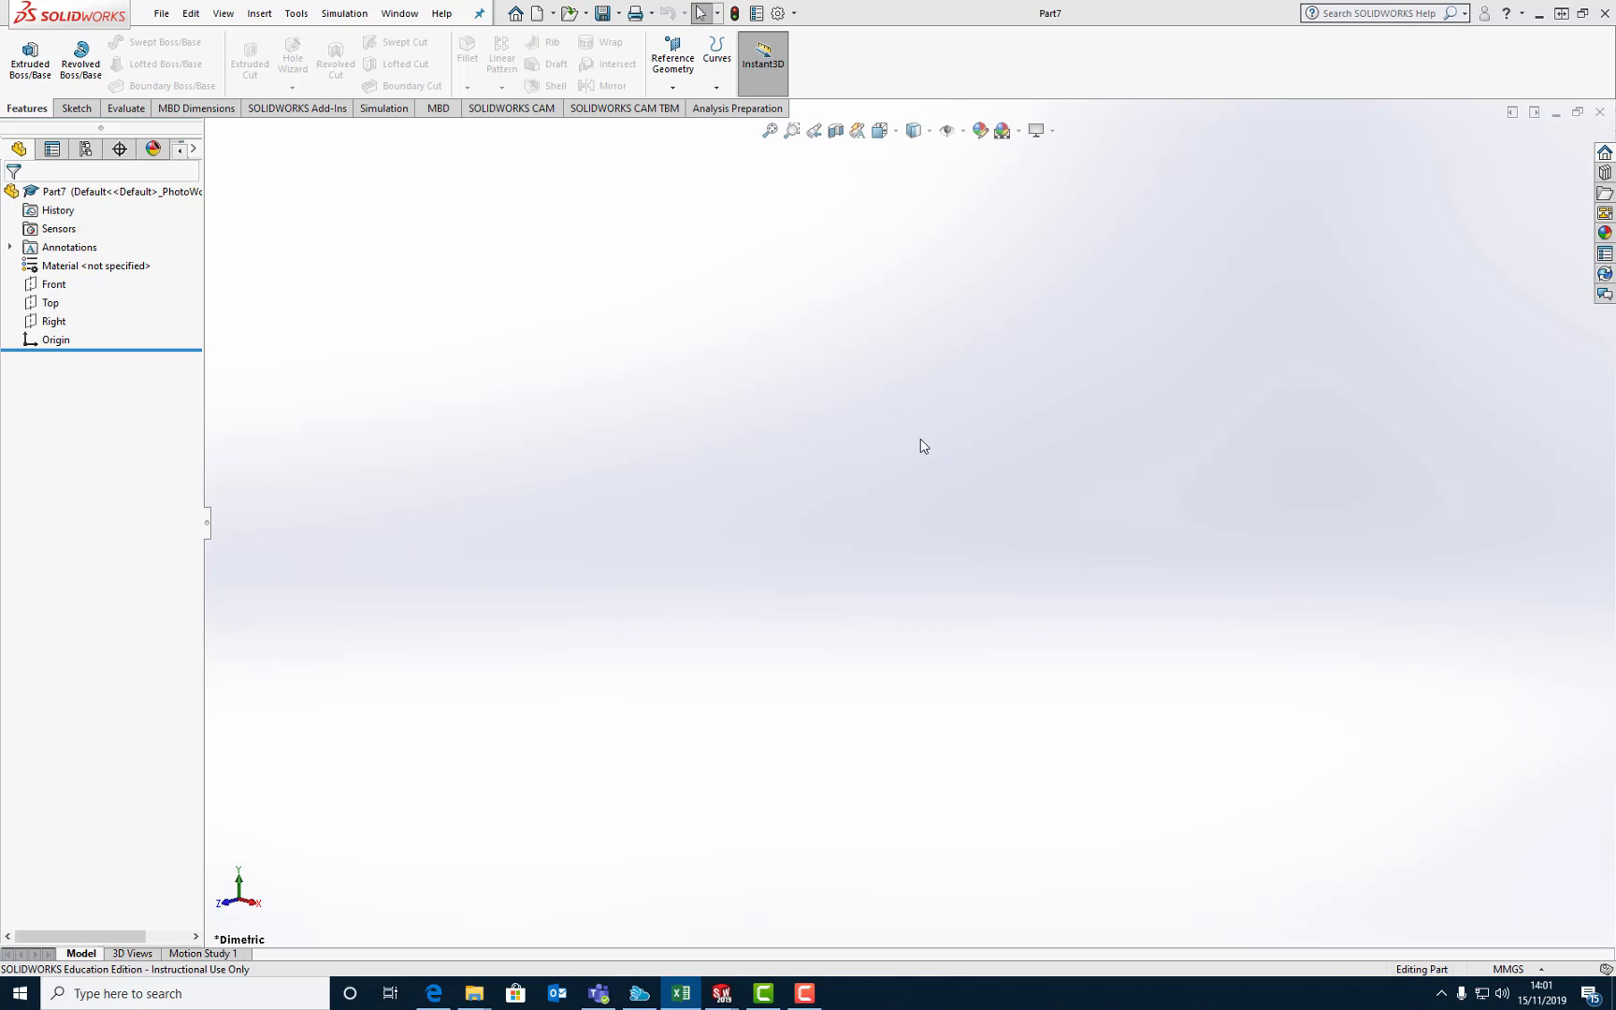
Step: Start a sketch on the Right plane and draw a horizontal centerline about 100 mm long from the origin
{"action": "left_click", "coordinate": [70, 110]}
{"action": "left_click", "coordinate": [24, 52]}
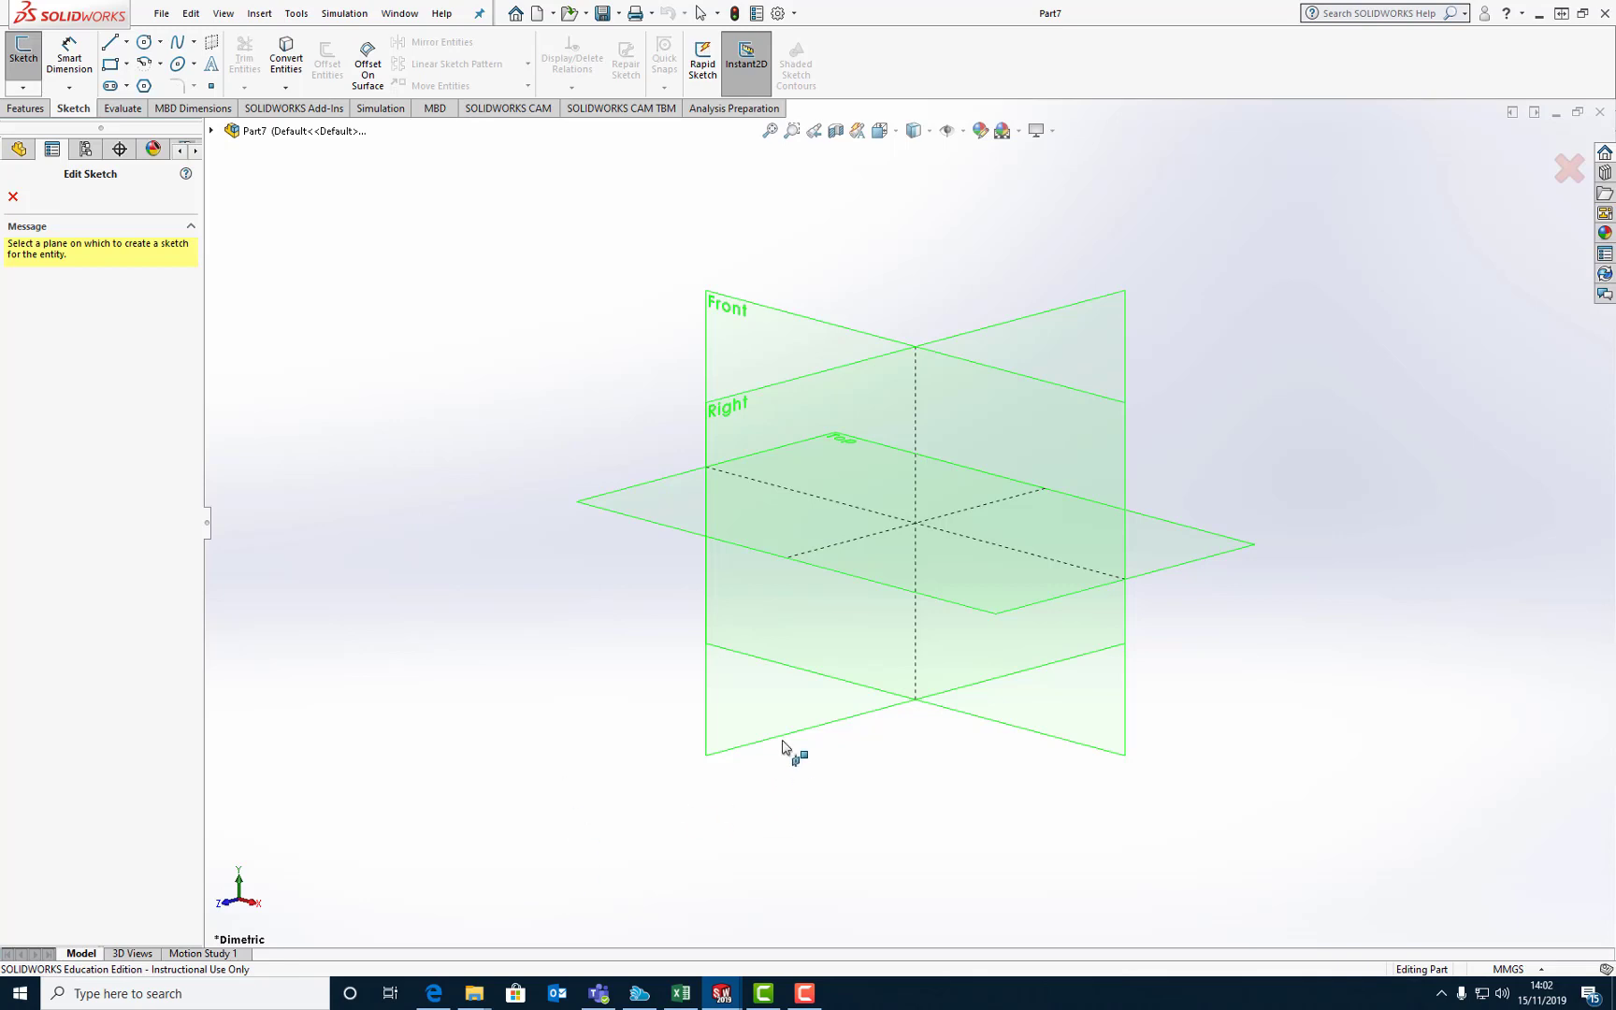
{"action": "left_click", "coordinate": [749, 708]}
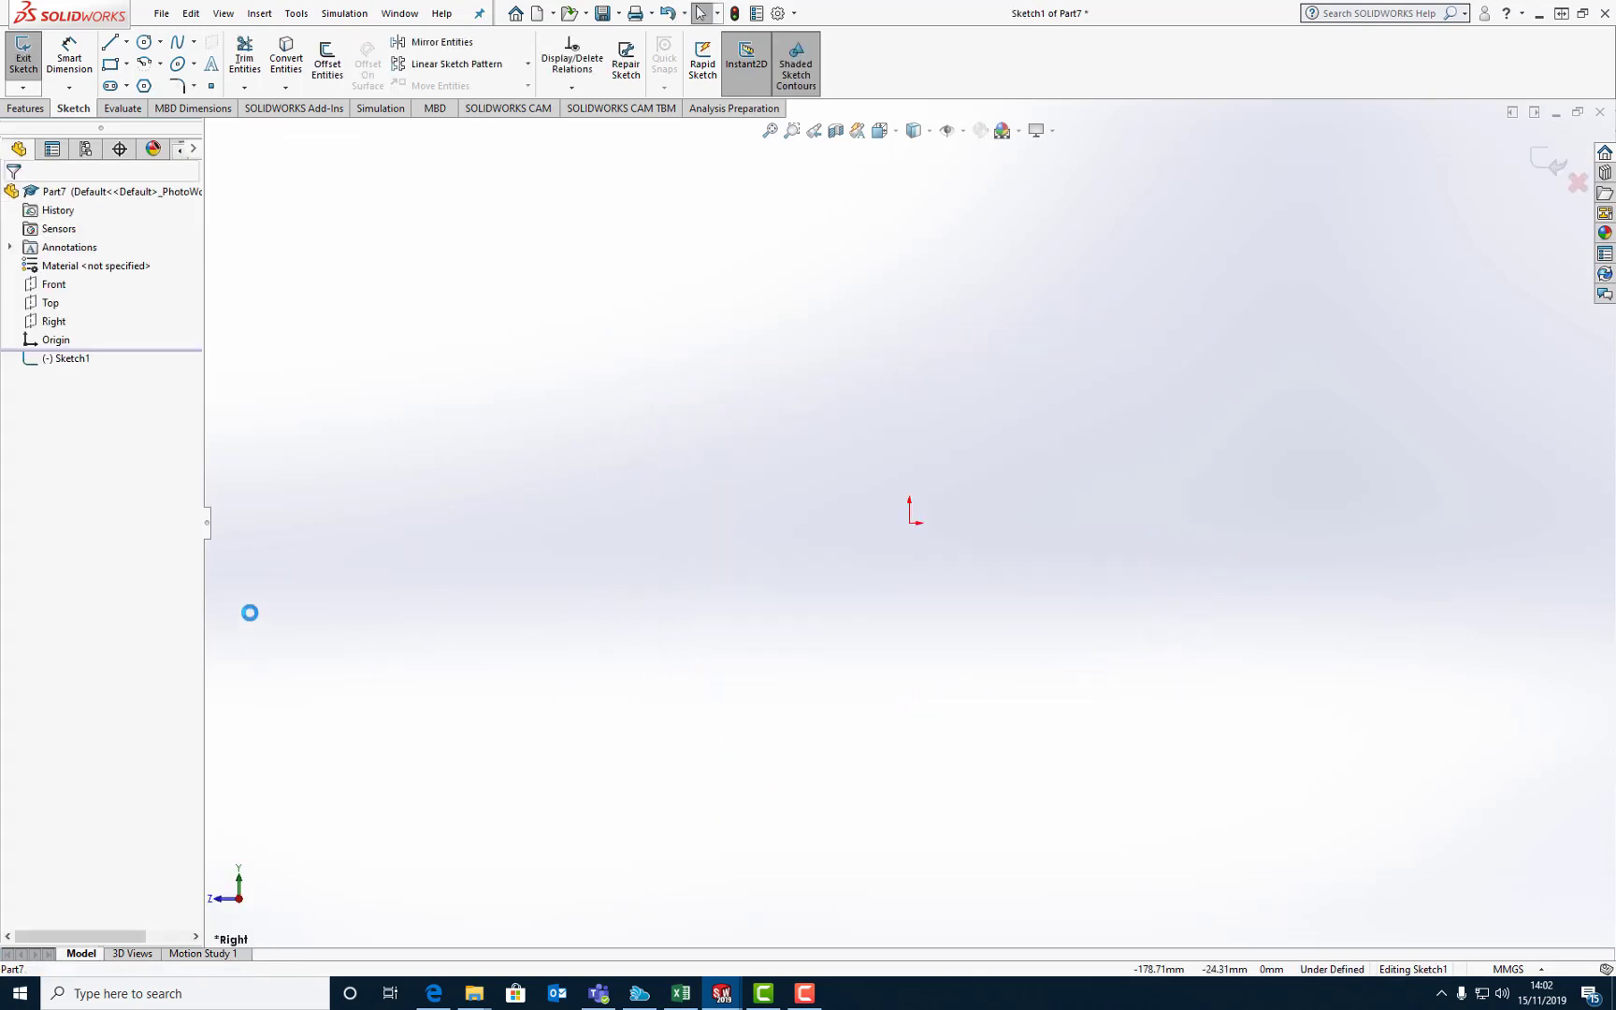
{"action": "left_click", "coordinate": [128, 43]}
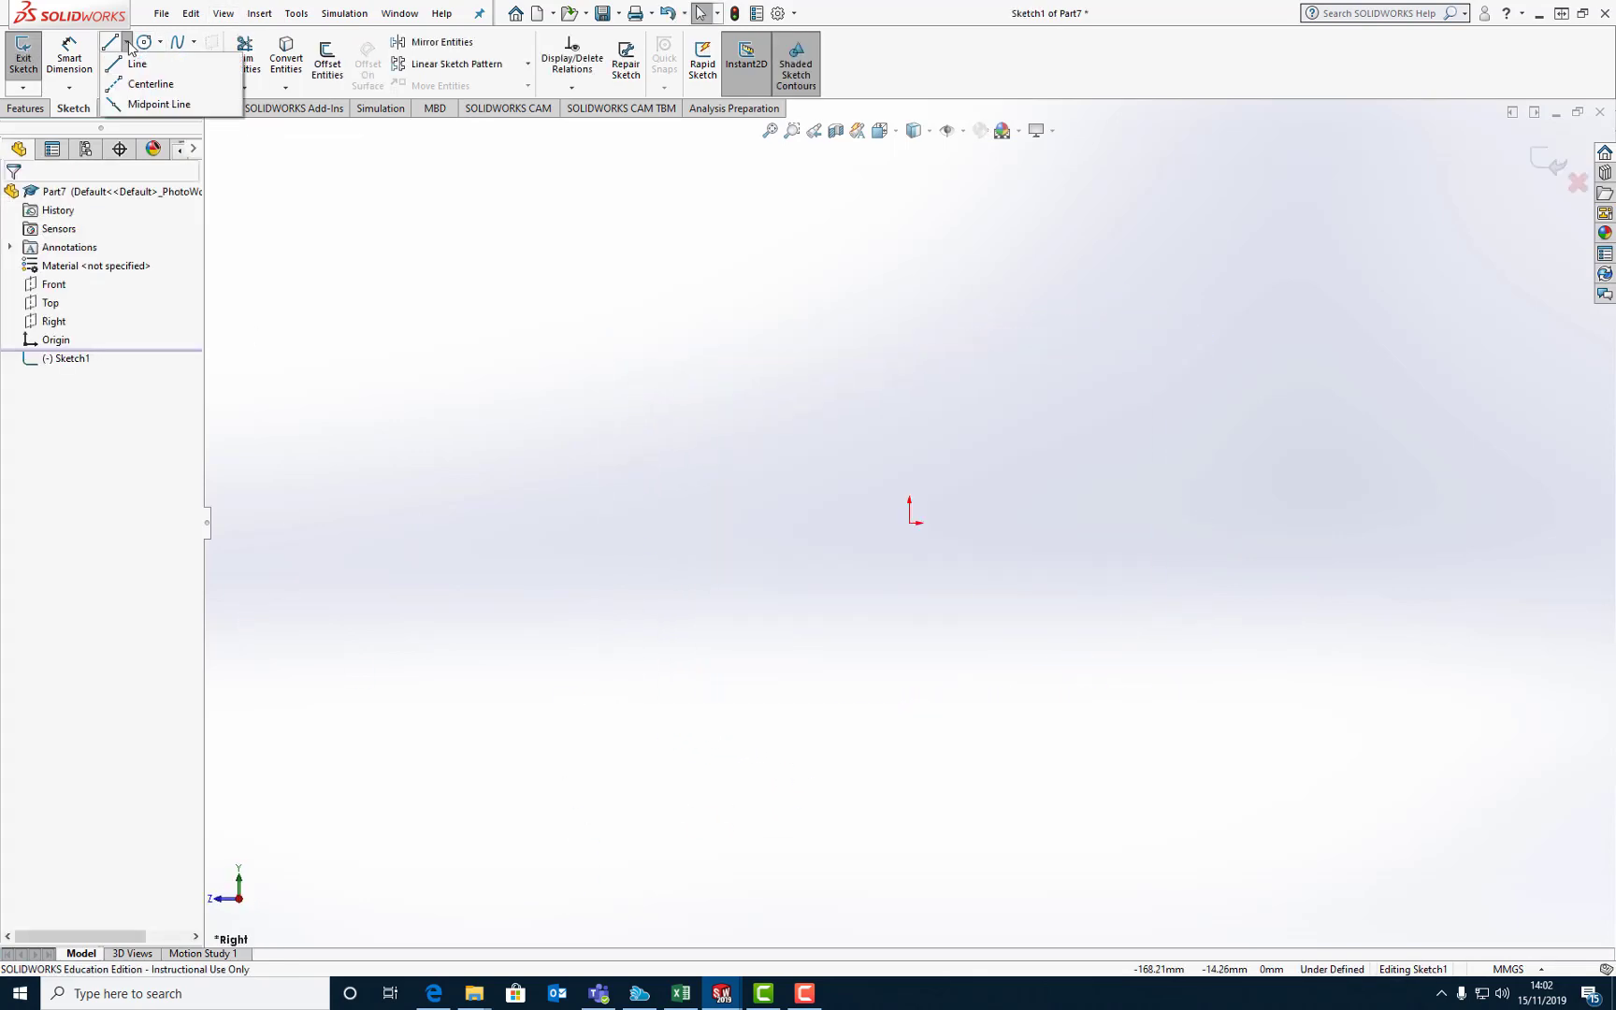
{"action": "left_click", "coordinate": [149, 83]}
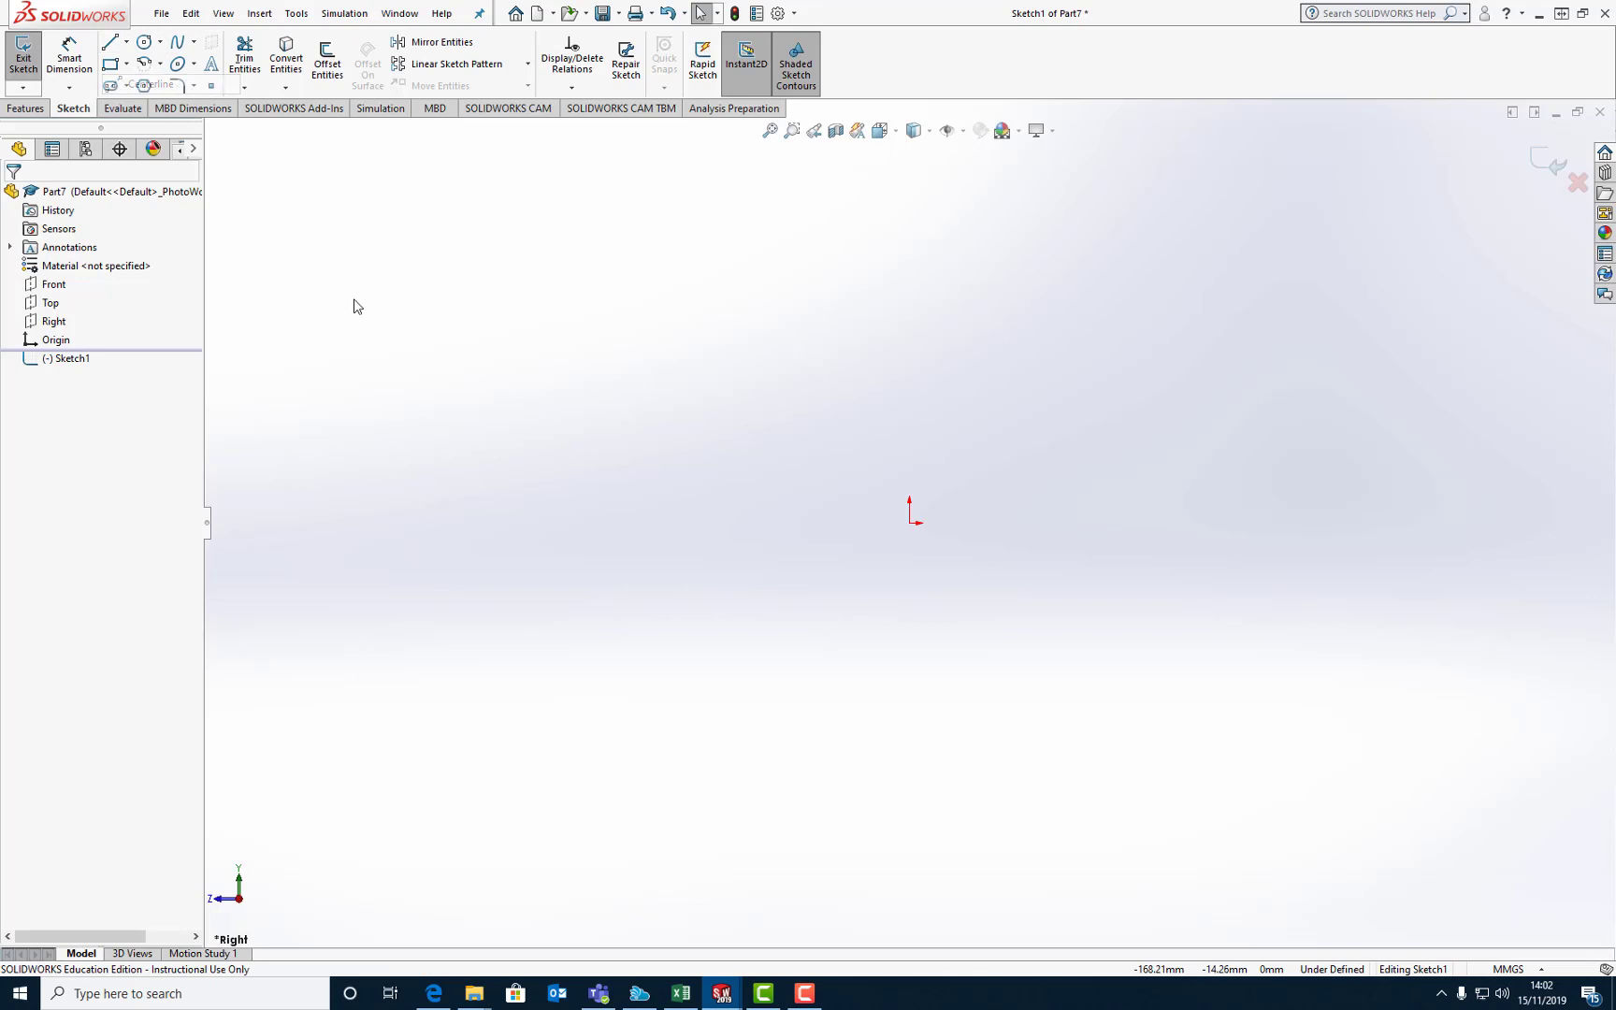
{"action": "left_click", "coordinate": [909, 524]}
{"action": "left_click", "coordinate": [1482, 531]}
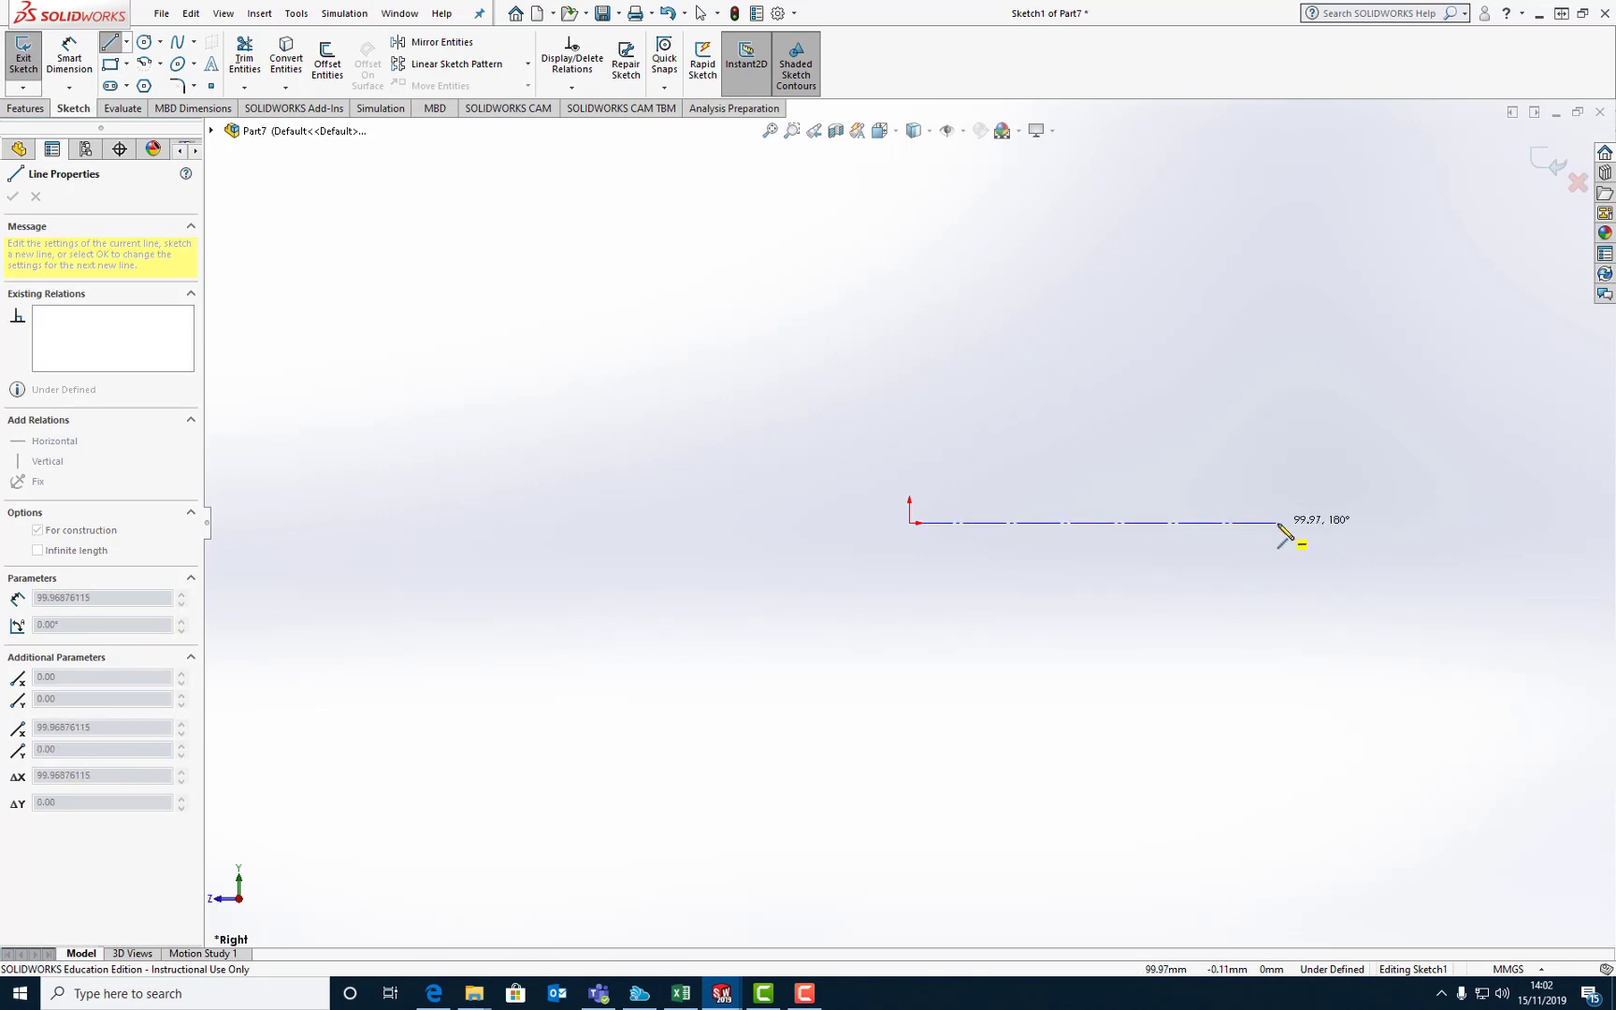
{"action": "left_click", "coordinate": [1278, 523]}
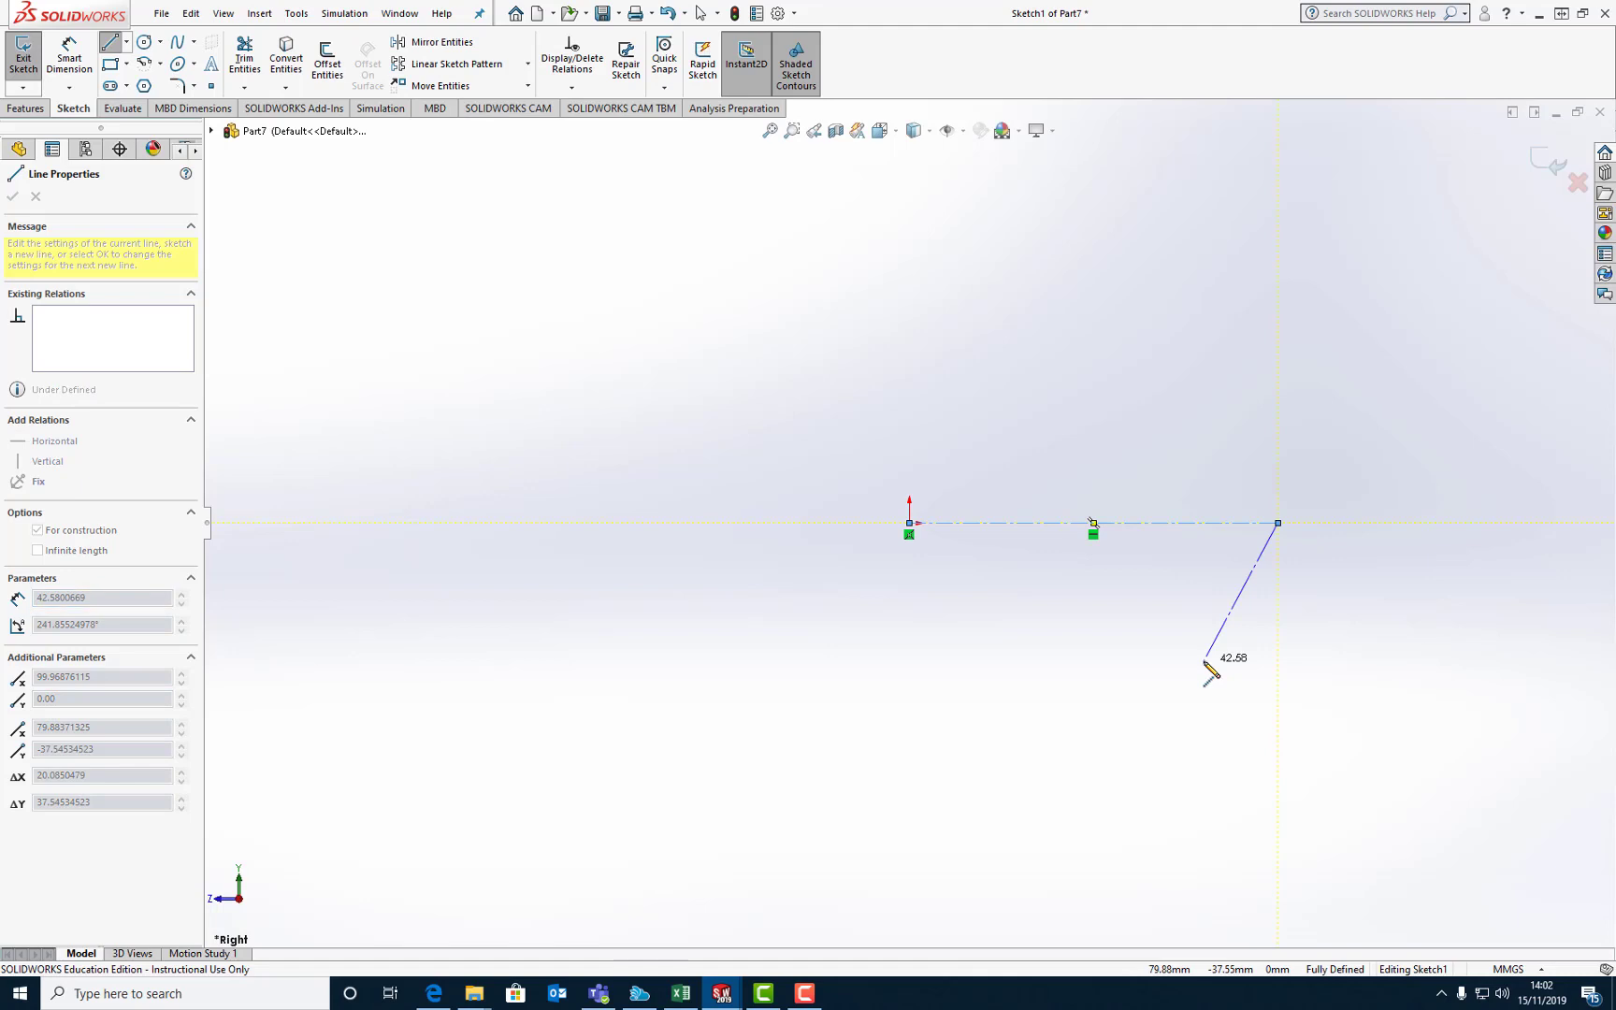
{"action": "key", "text": "Escape"}
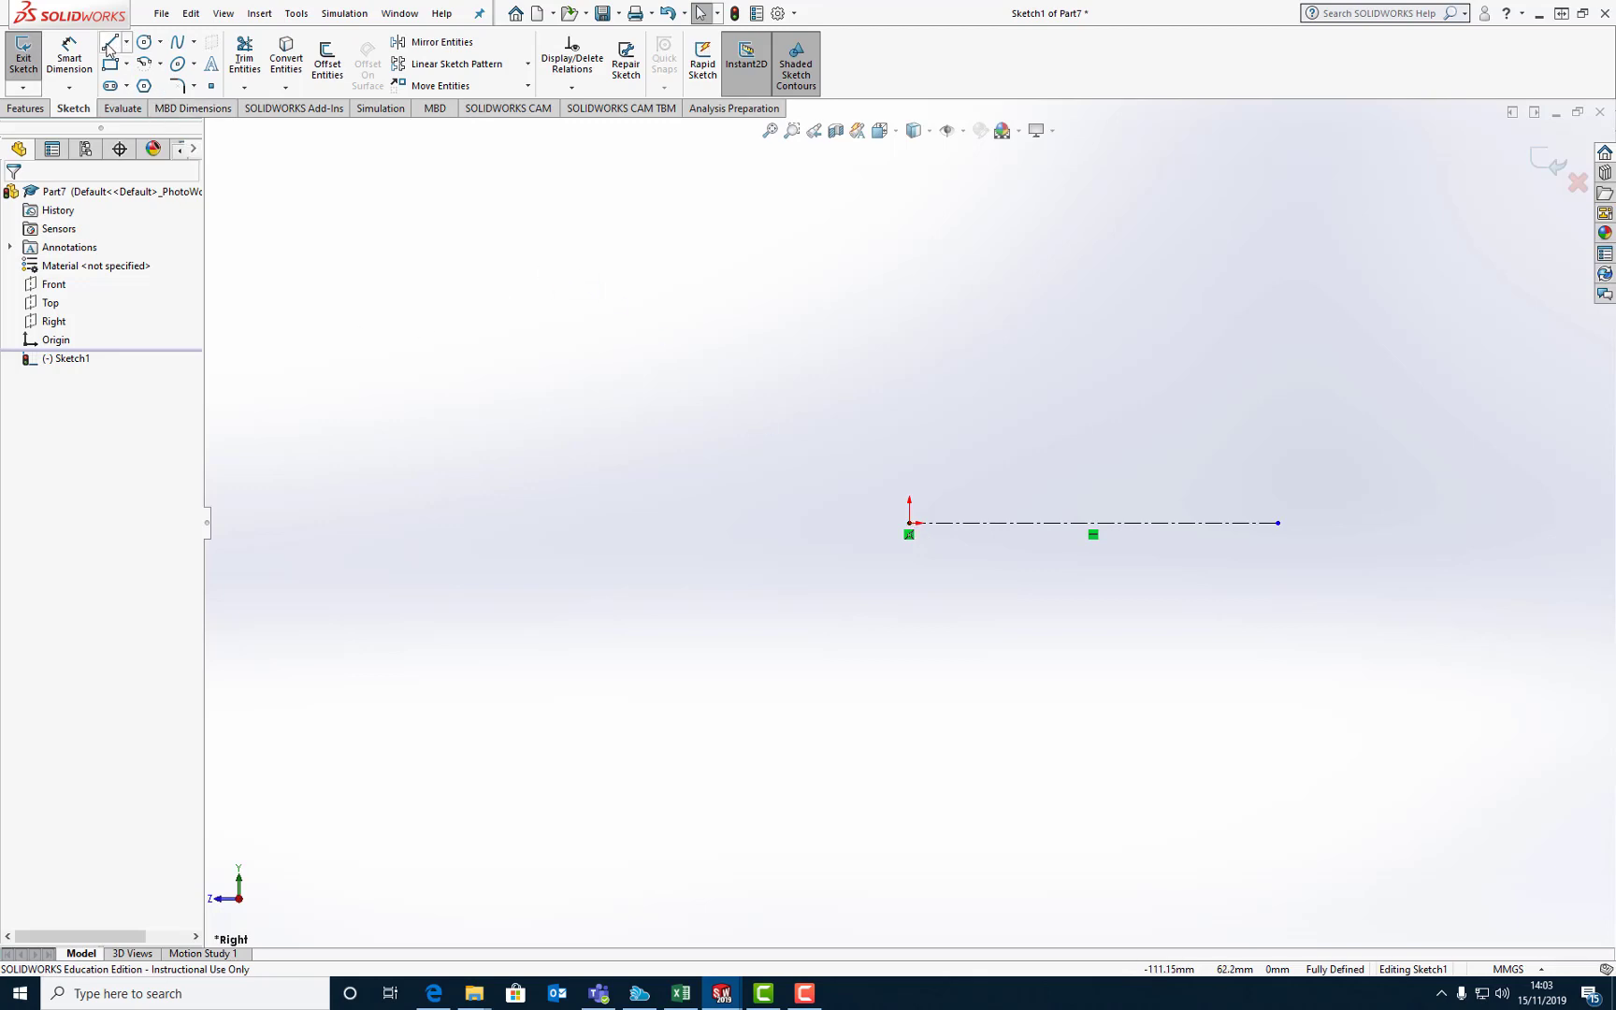
Step: Sketch a closed stepped half-profile above the centerline, with a base about 92 mm long, stepping up twice to a tall middle segment and down once
{"action": "left_click", "coordinate": [109, 48]}
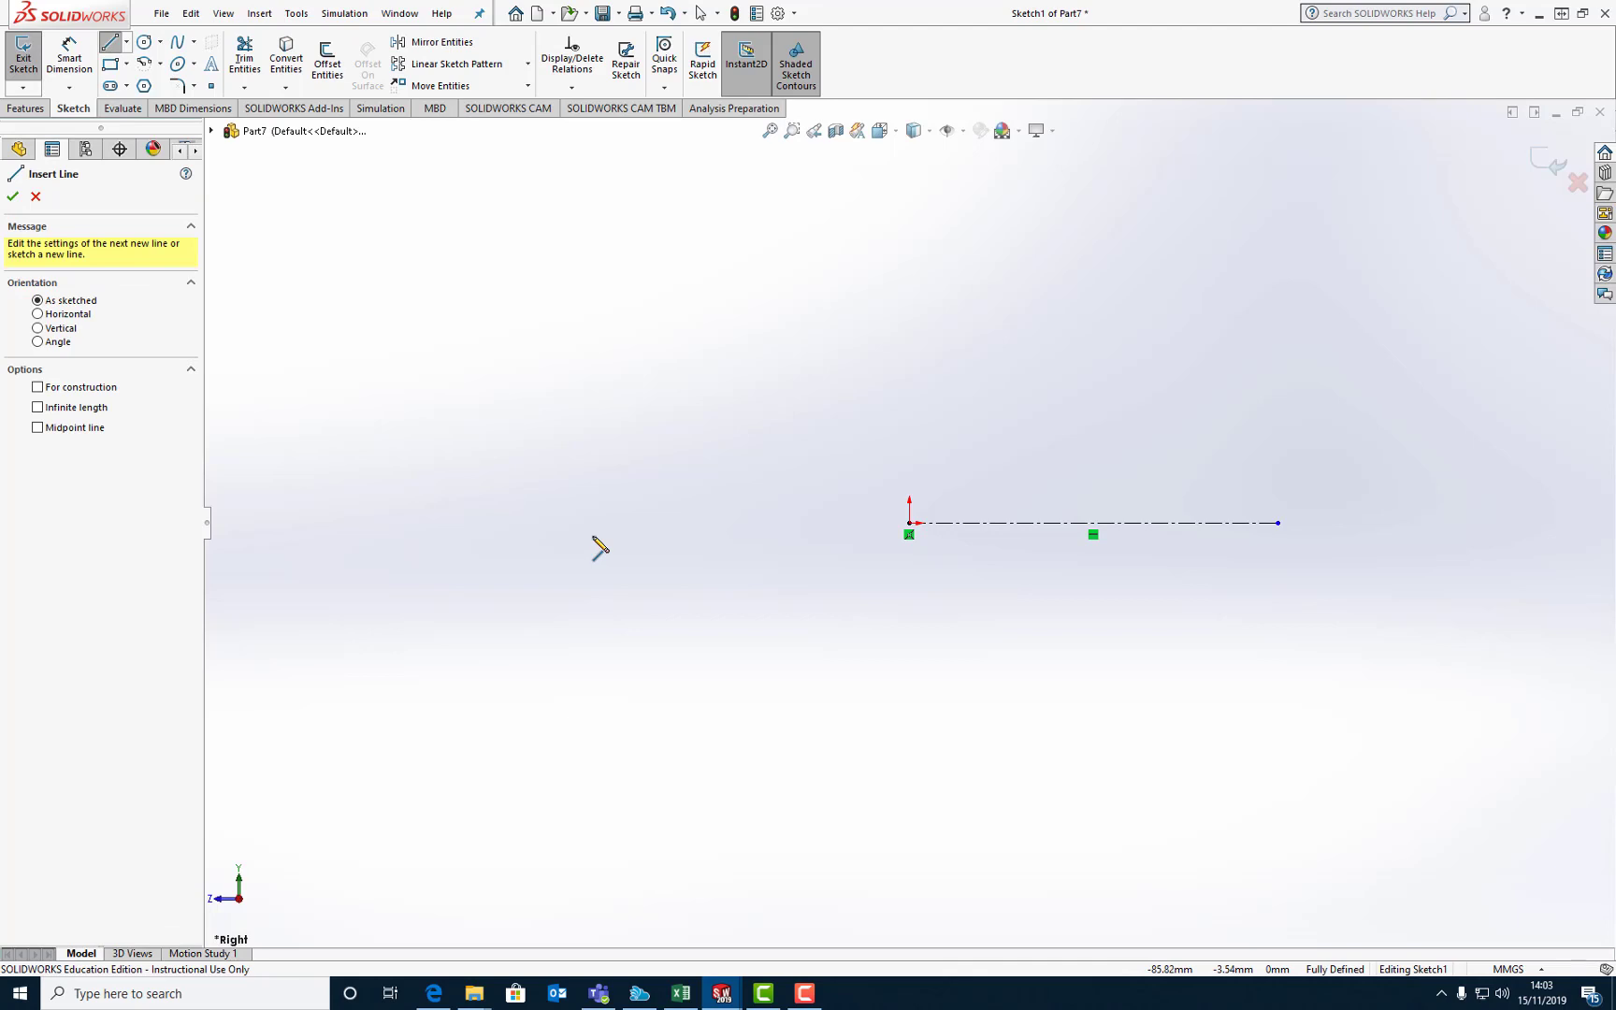
{"action": "left_click", "coordinate": [1051, 523]}
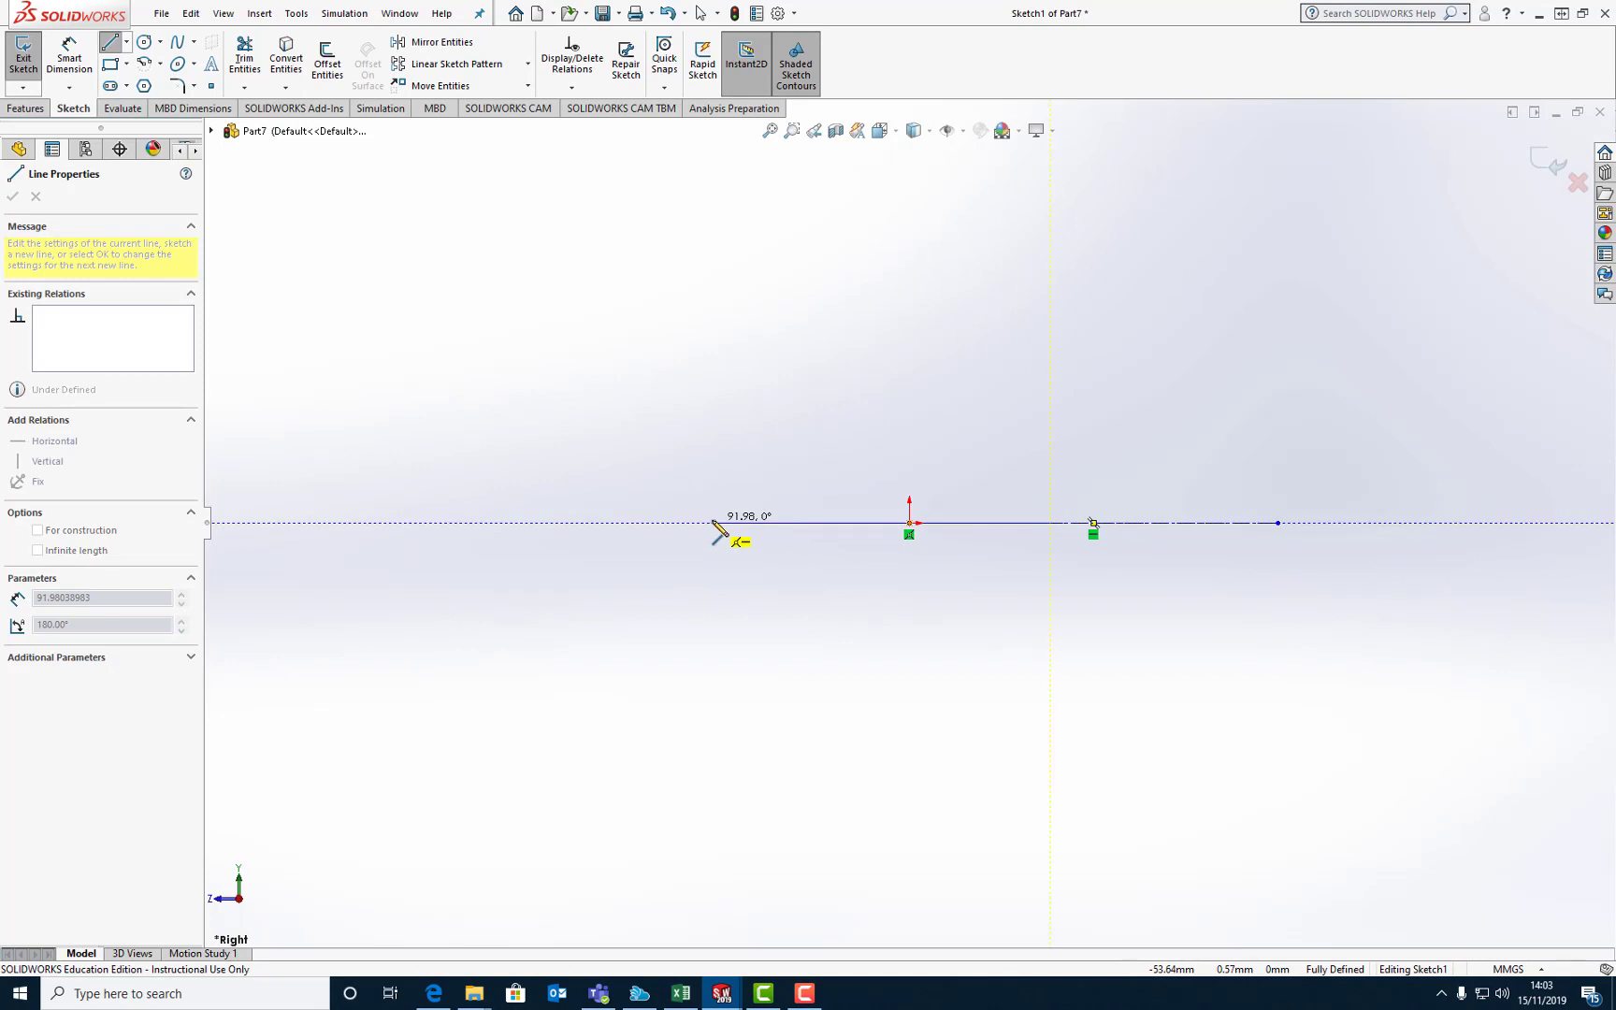
{"action": "left_click", "coordinate": [712, 523]}
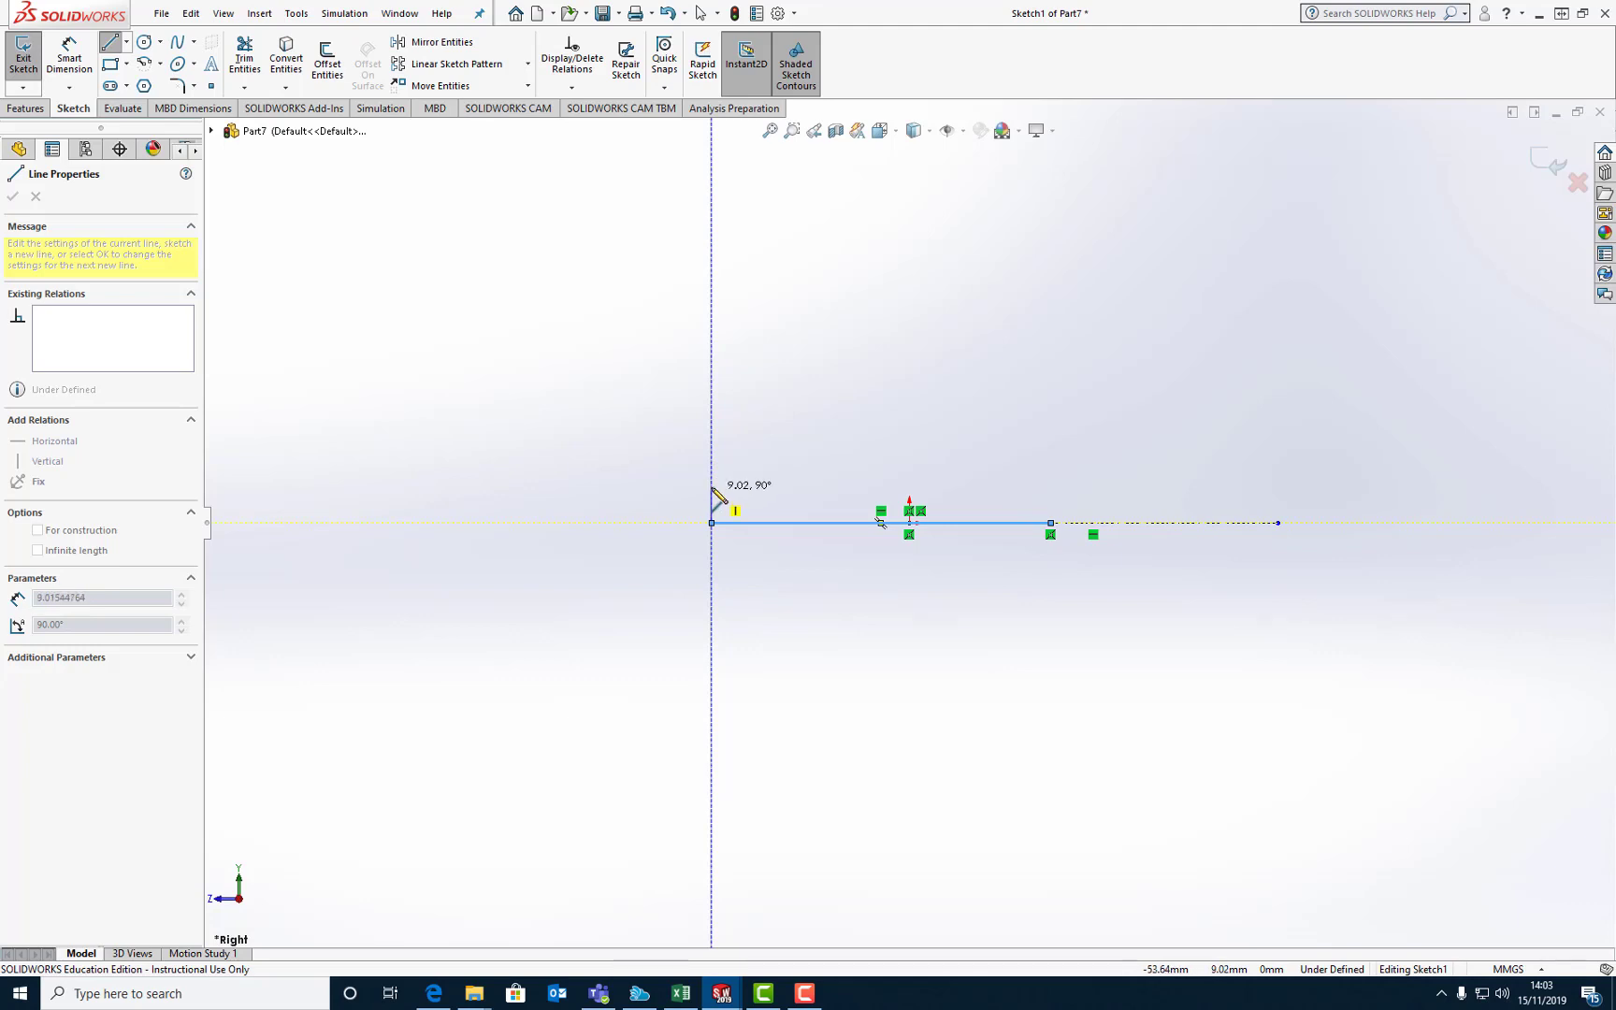
{"action": "left_click", "coordinate": [713, 487]}
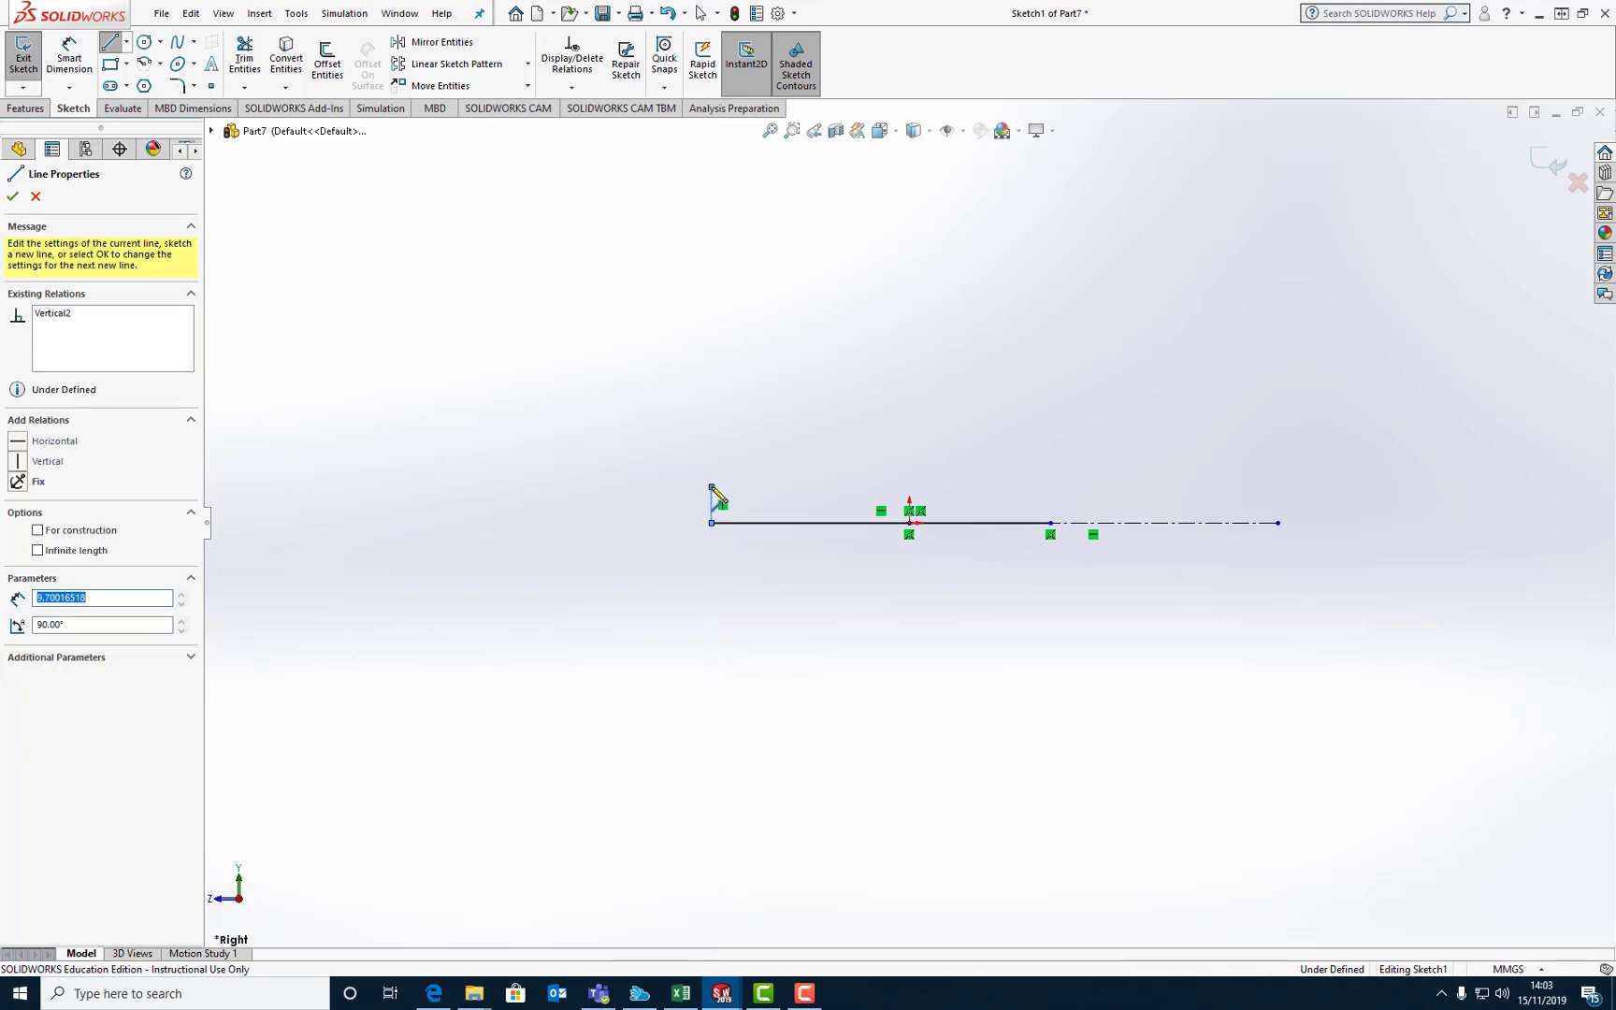
{"action": "left_click", "coordinate": [826, 500]}
{"action": "left_click", "coordinate": [822, 487]}
{"action": "left_click", "coordinate": [822, 470]}
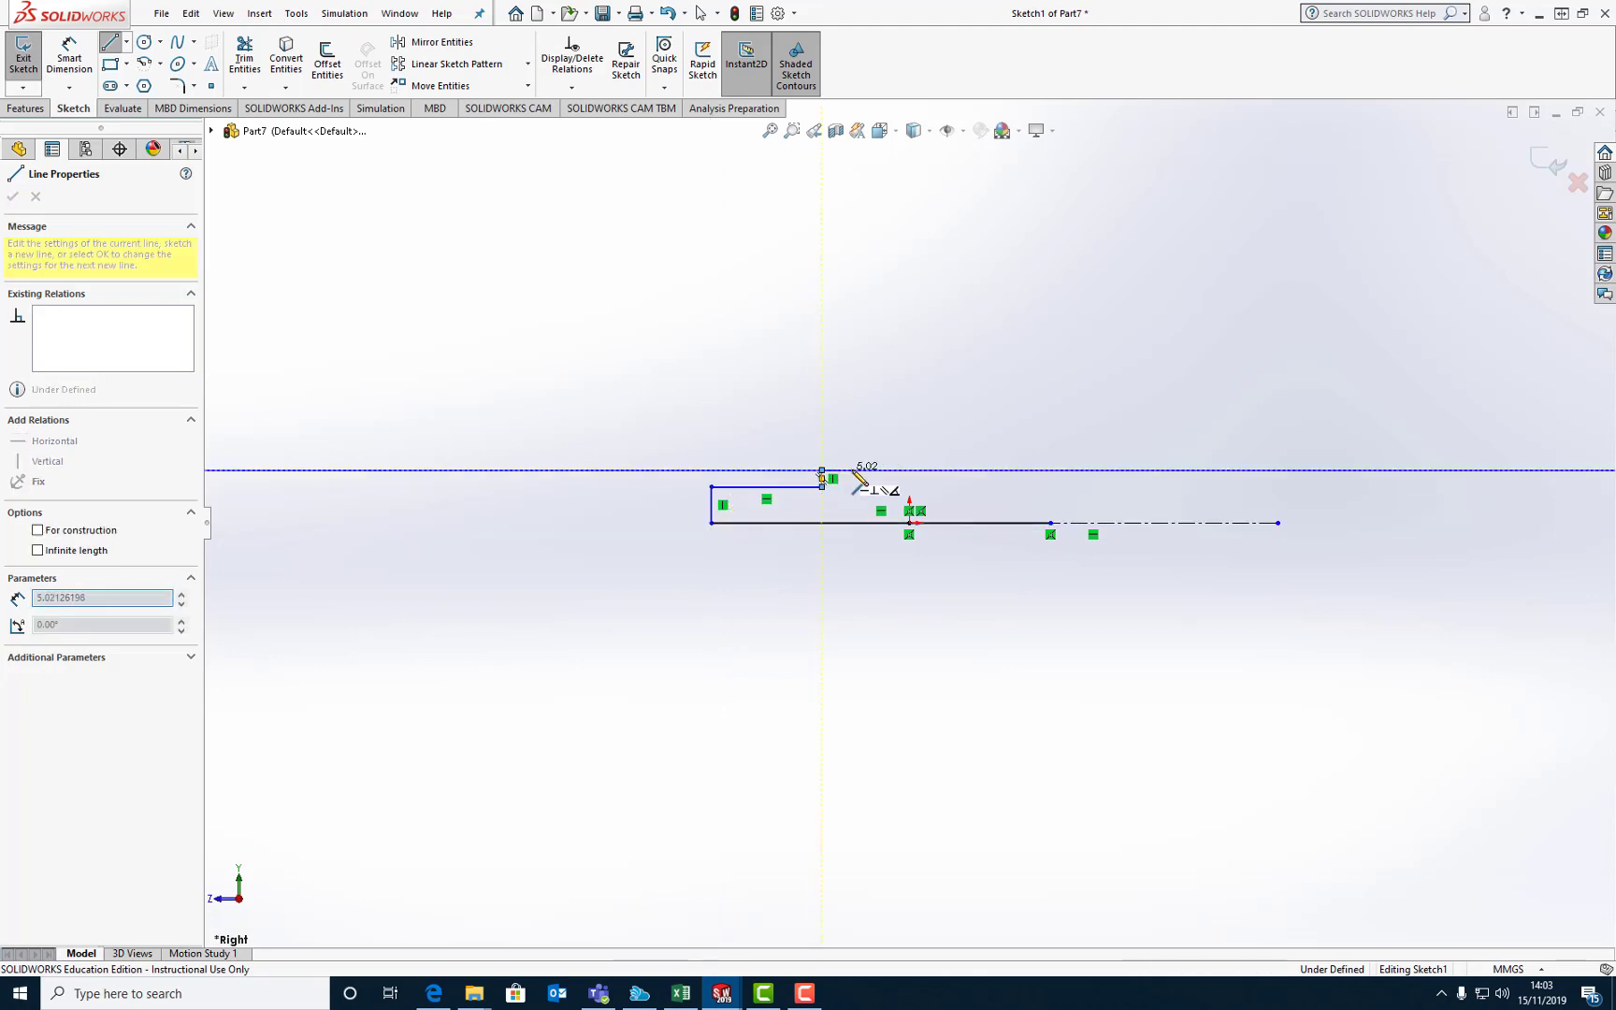
{"action": "left_click", "coordinate": [873, 470]}
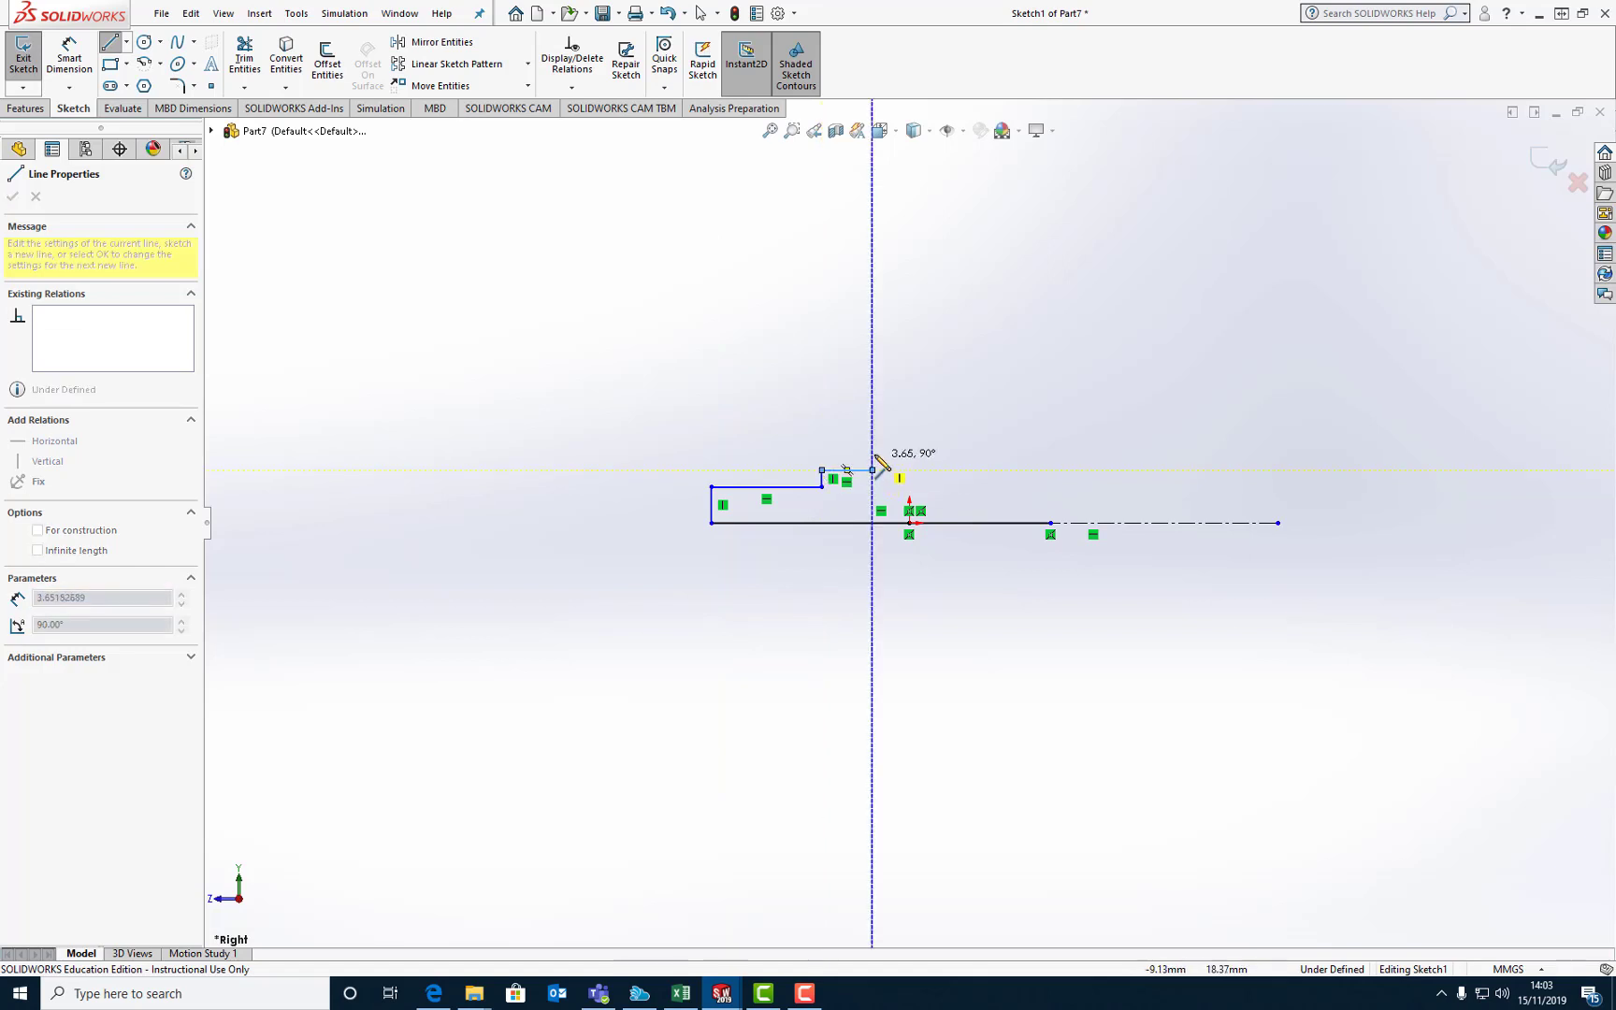
{"action": "left_click", "coordinate": [872, 454]}
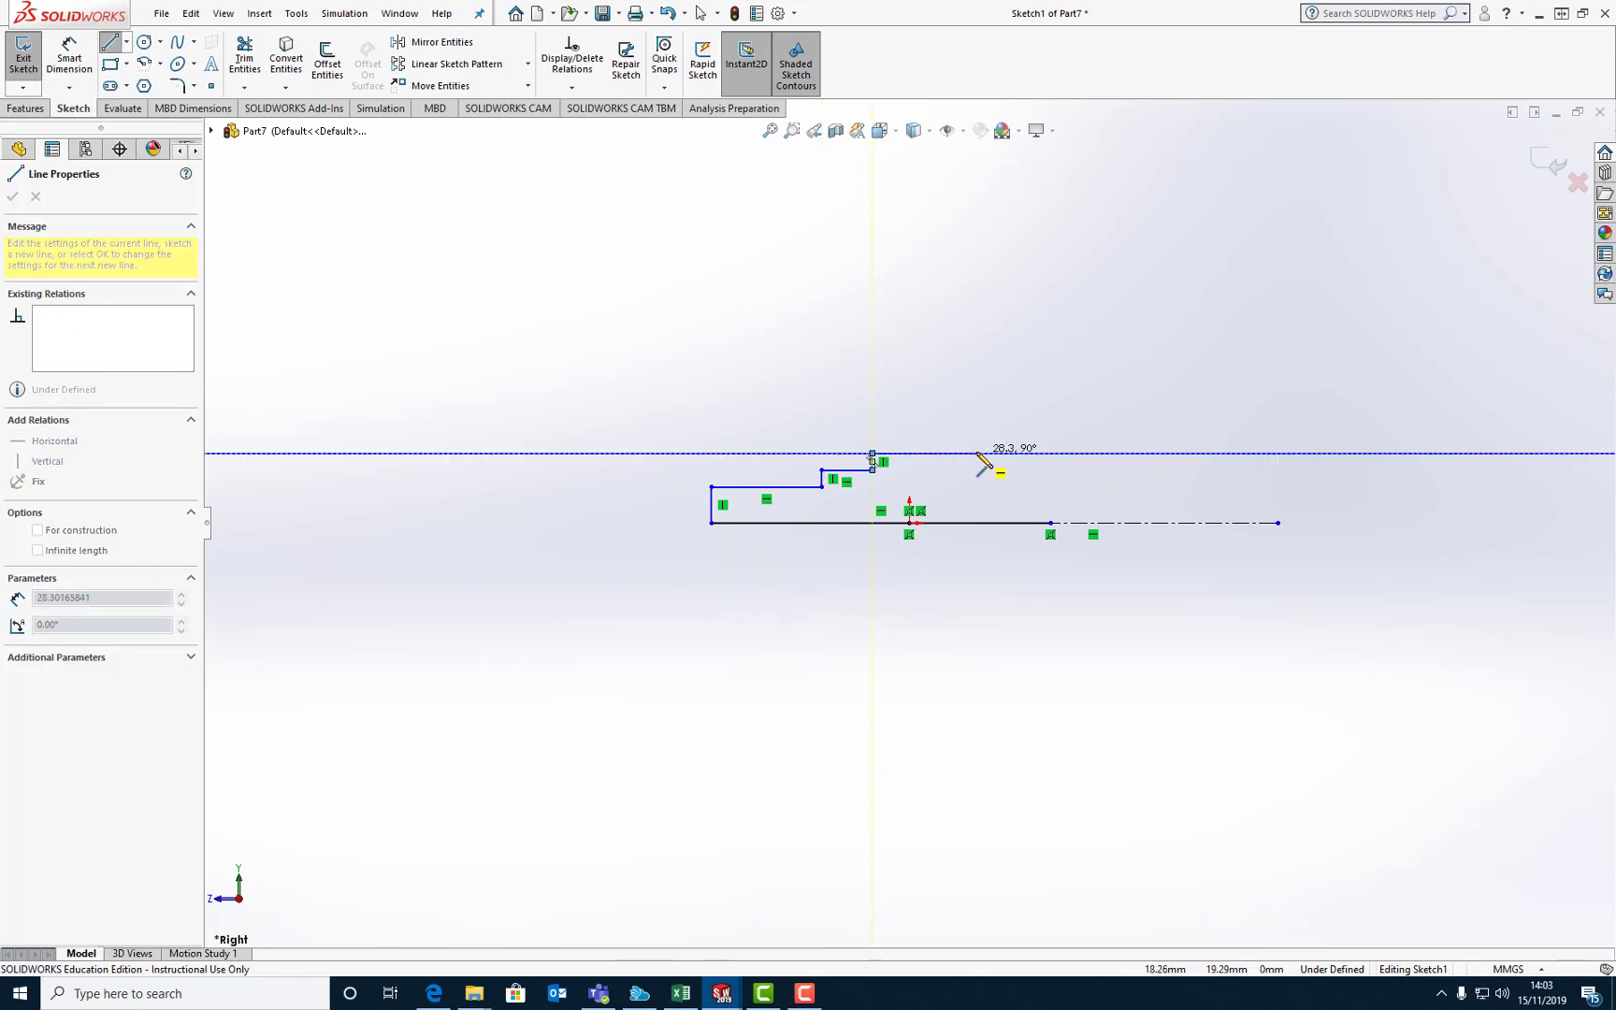
{"action": "left_click", "coordinate": [977, 454]}
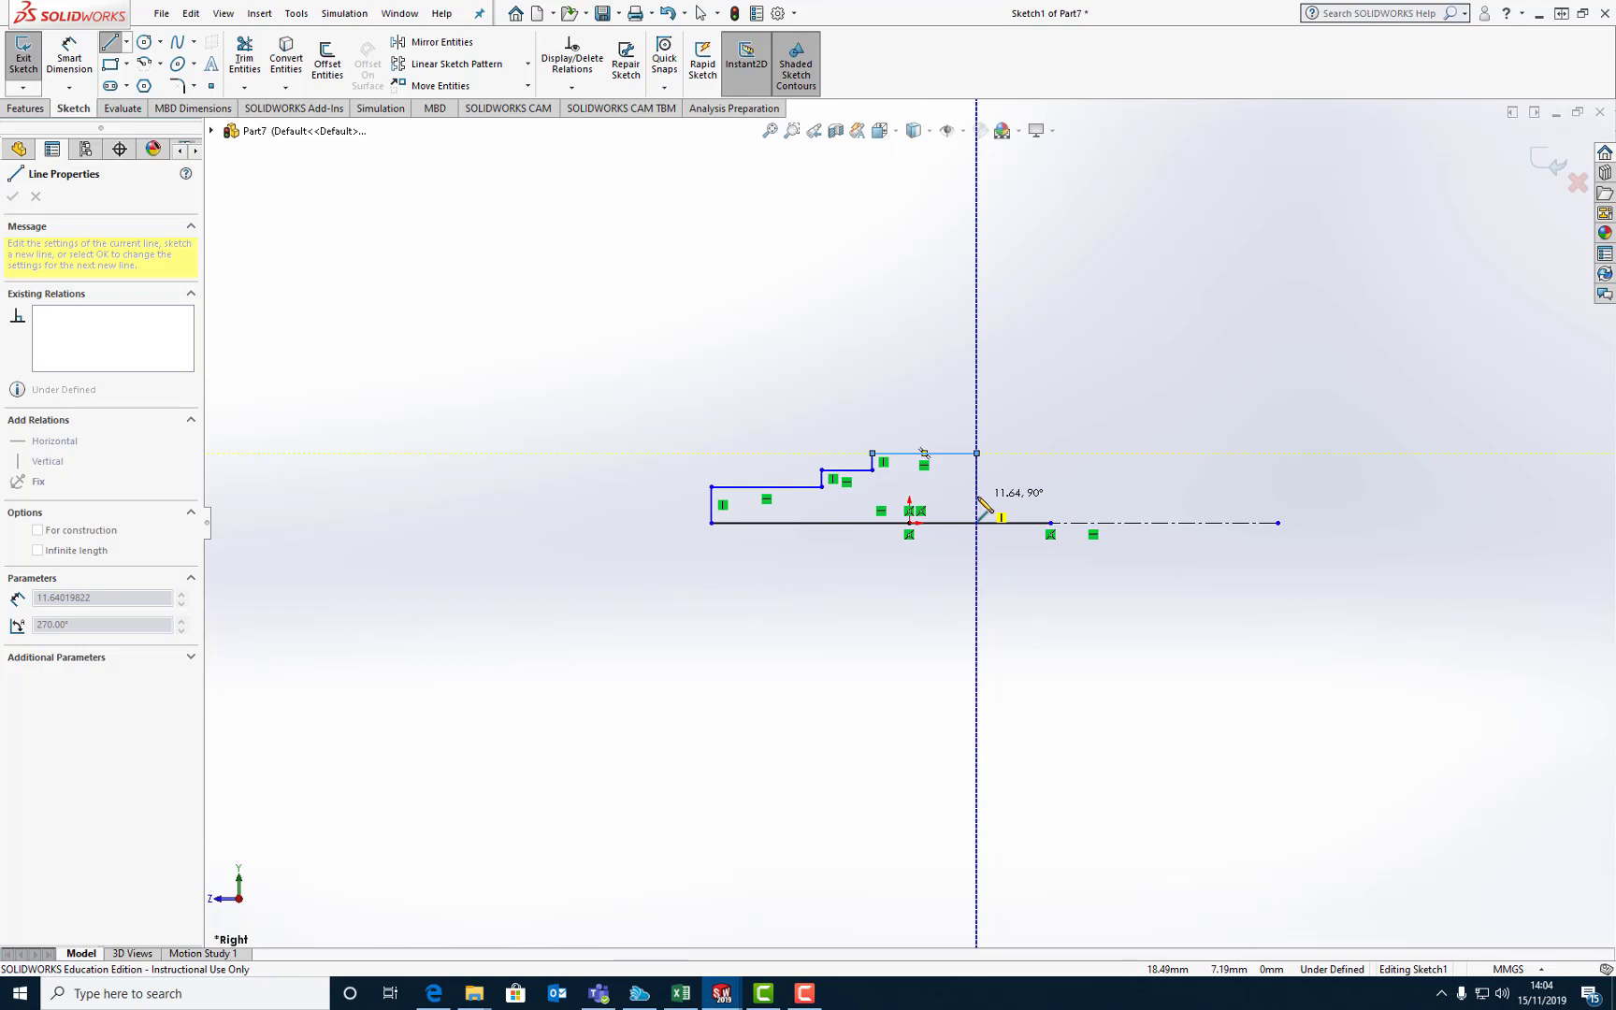
{"action": "left_click", "coordinate": [977, 497]}
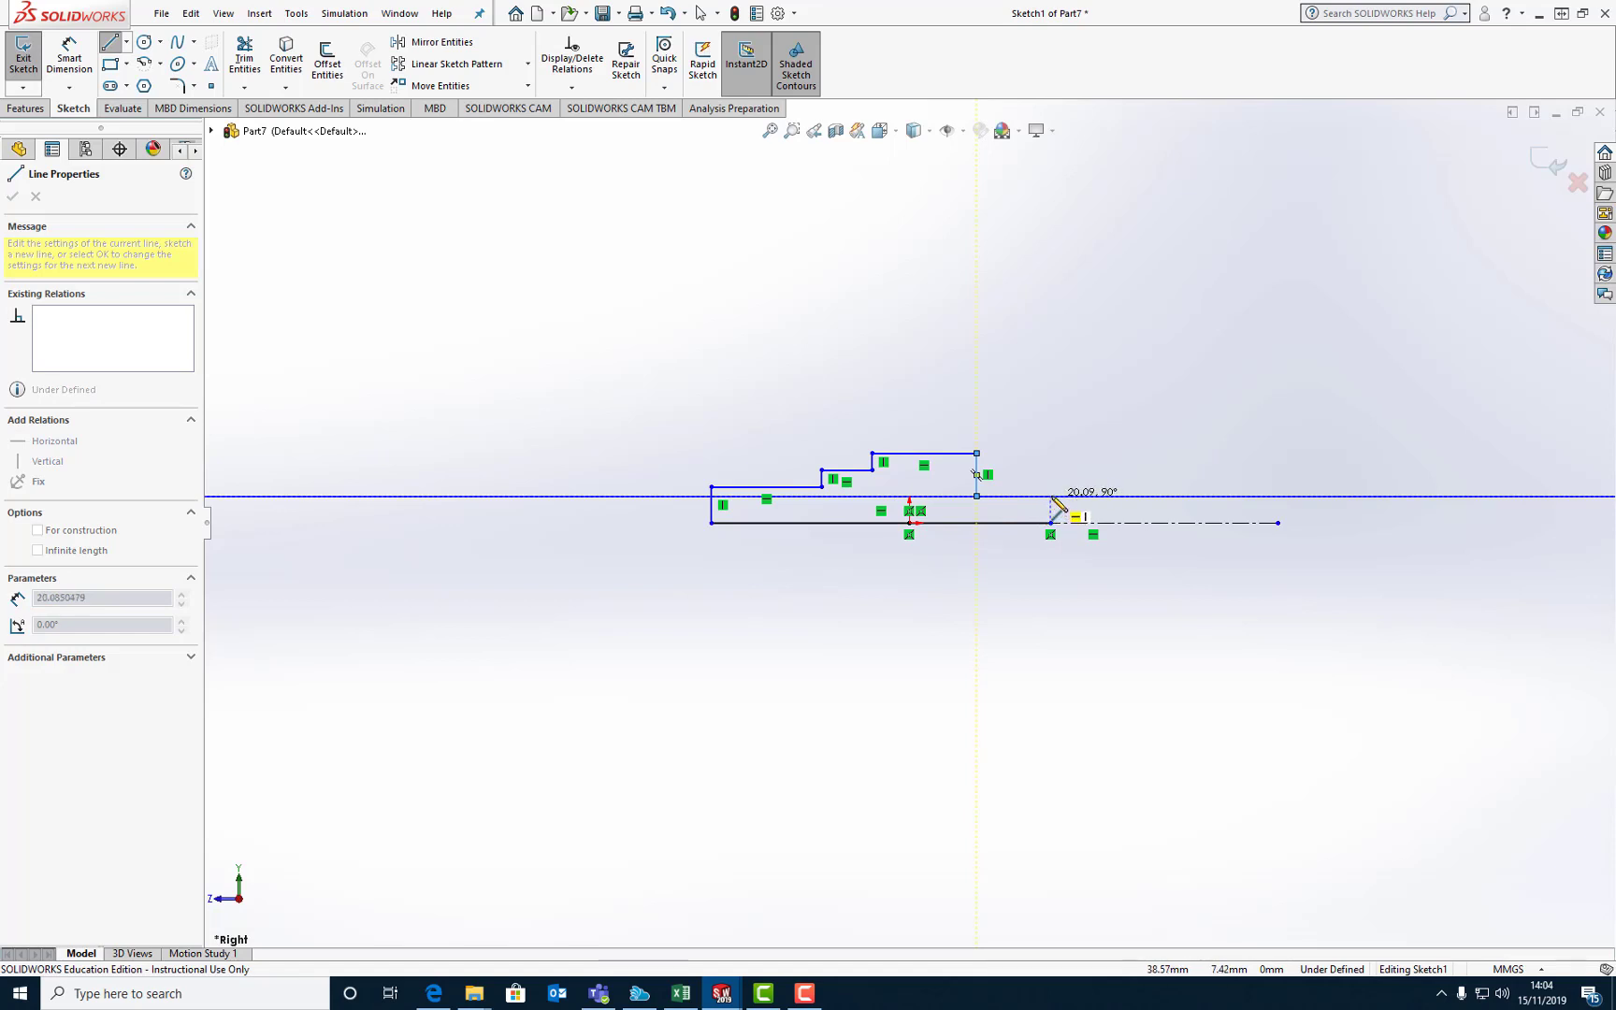
{"action": "left_click", "coordinate": [1050, 496]}
{"action": "left_click", "coordinate": [1050, 523]}
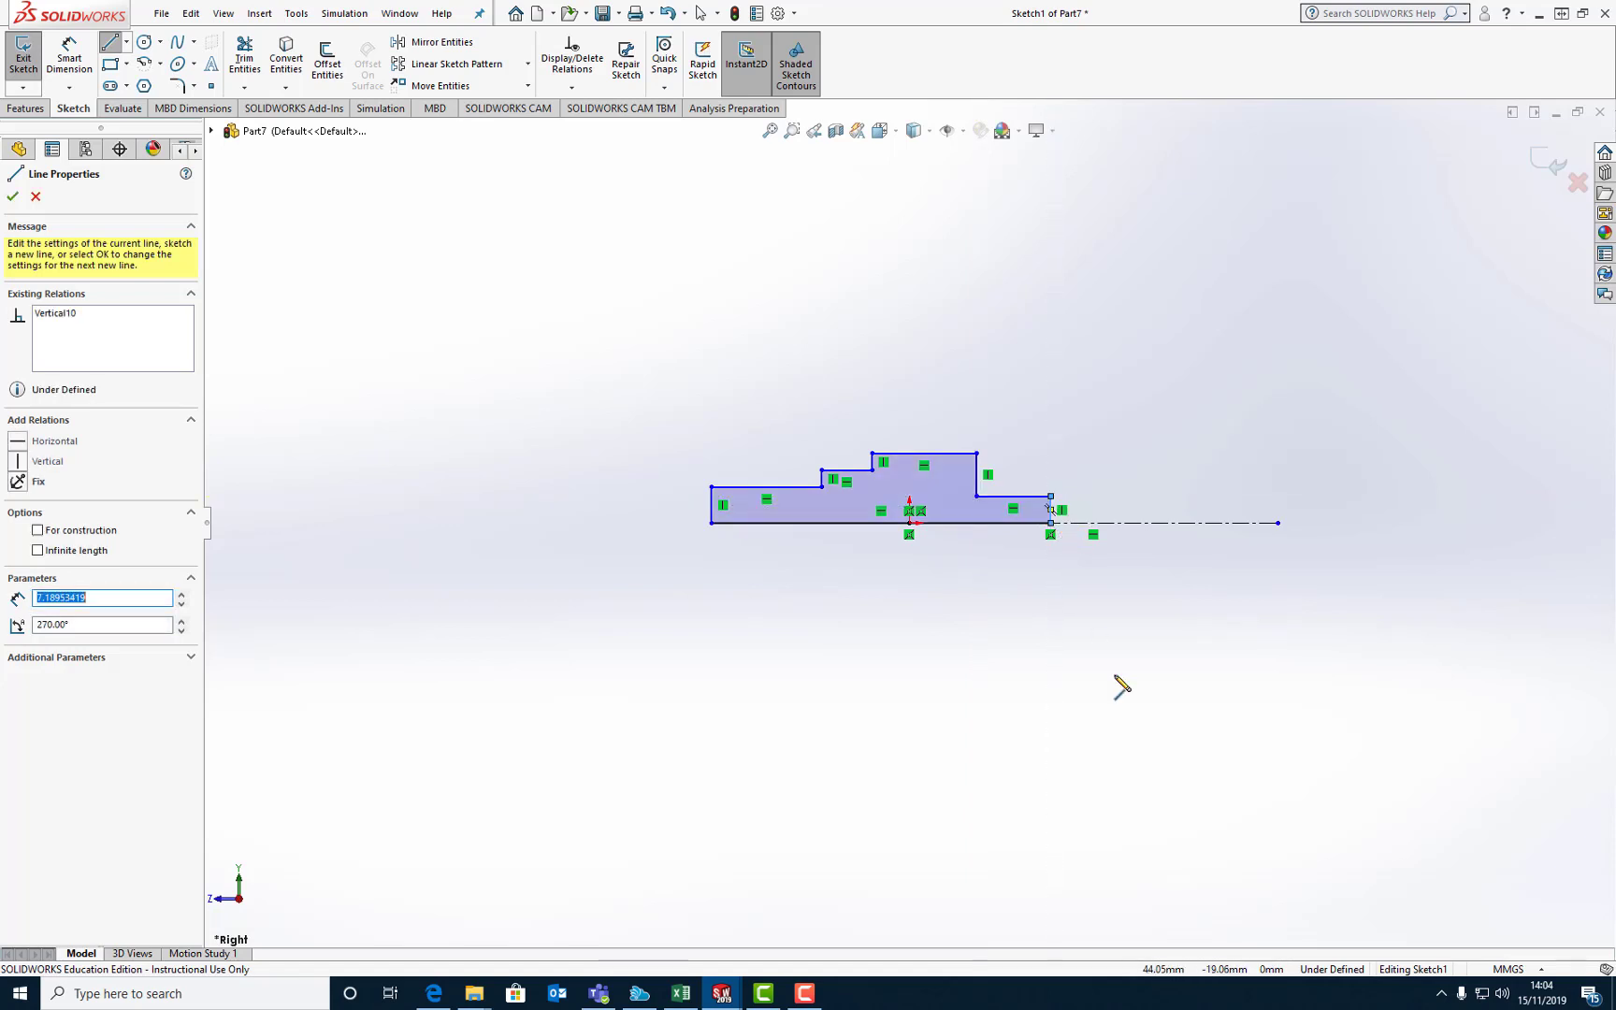
{"action": "key", "text": "Escape"}
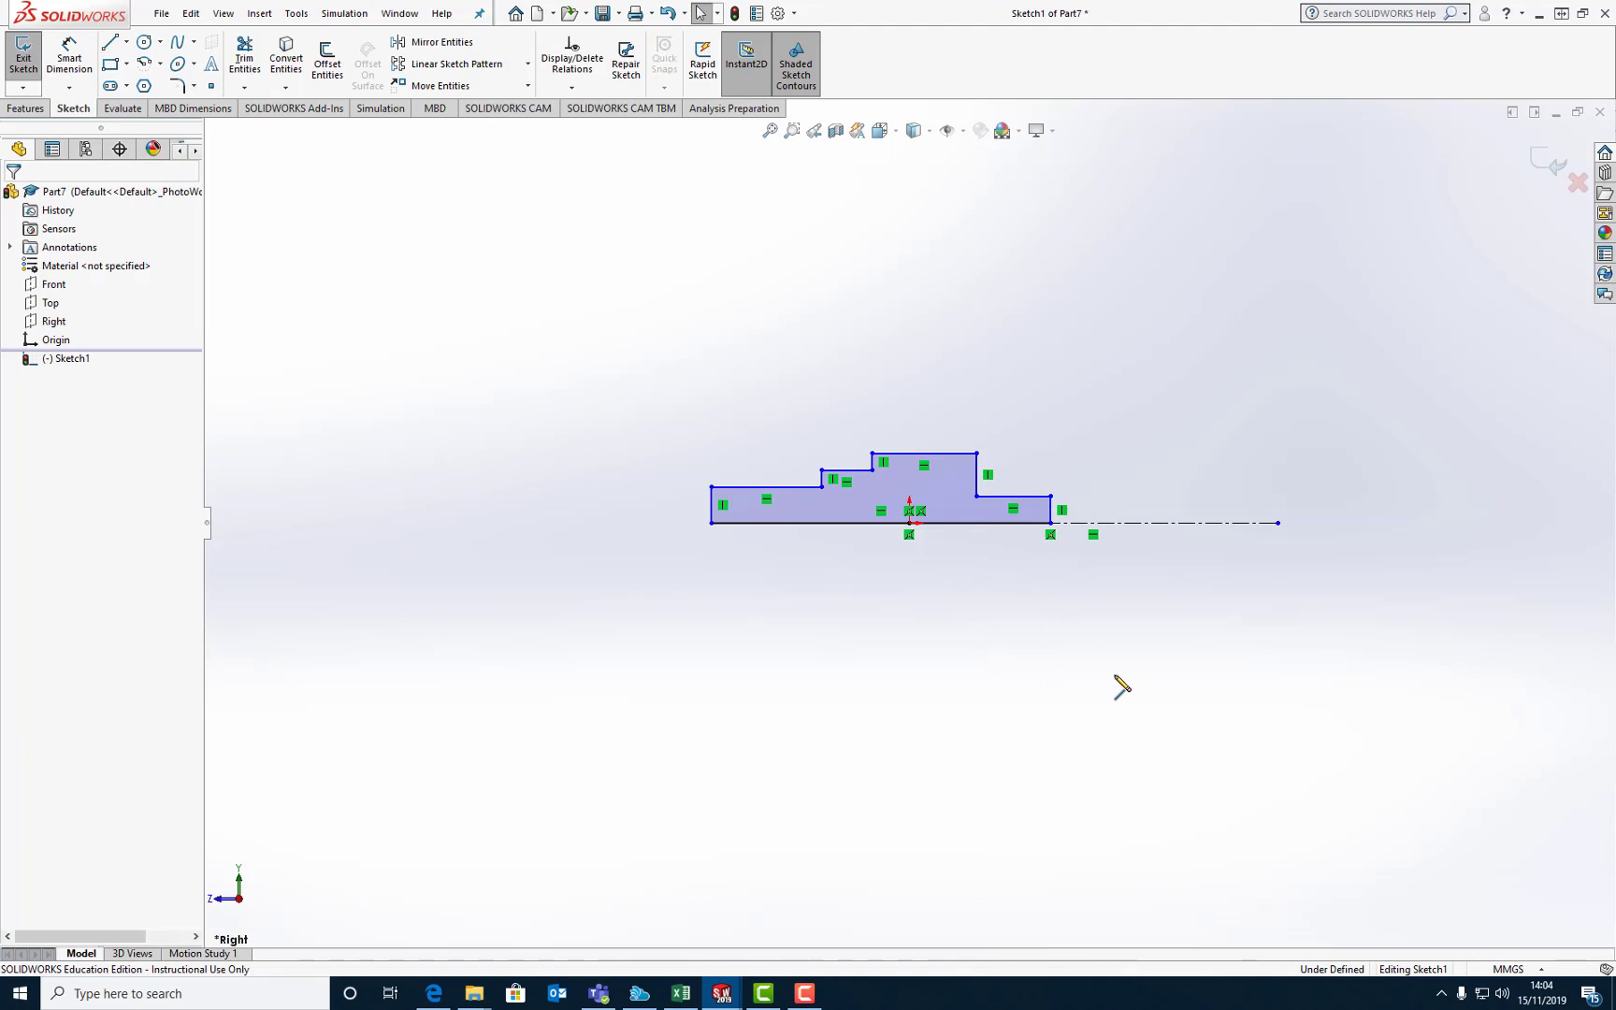
{"action": "scroll", "coordinate": [926, 622], "scroll_direction": "down", "scroll_amount": 2}
{"action": "scroll", "coordinate": [917, 619], "scroll_direction": "down", "scroll_amount": 2}
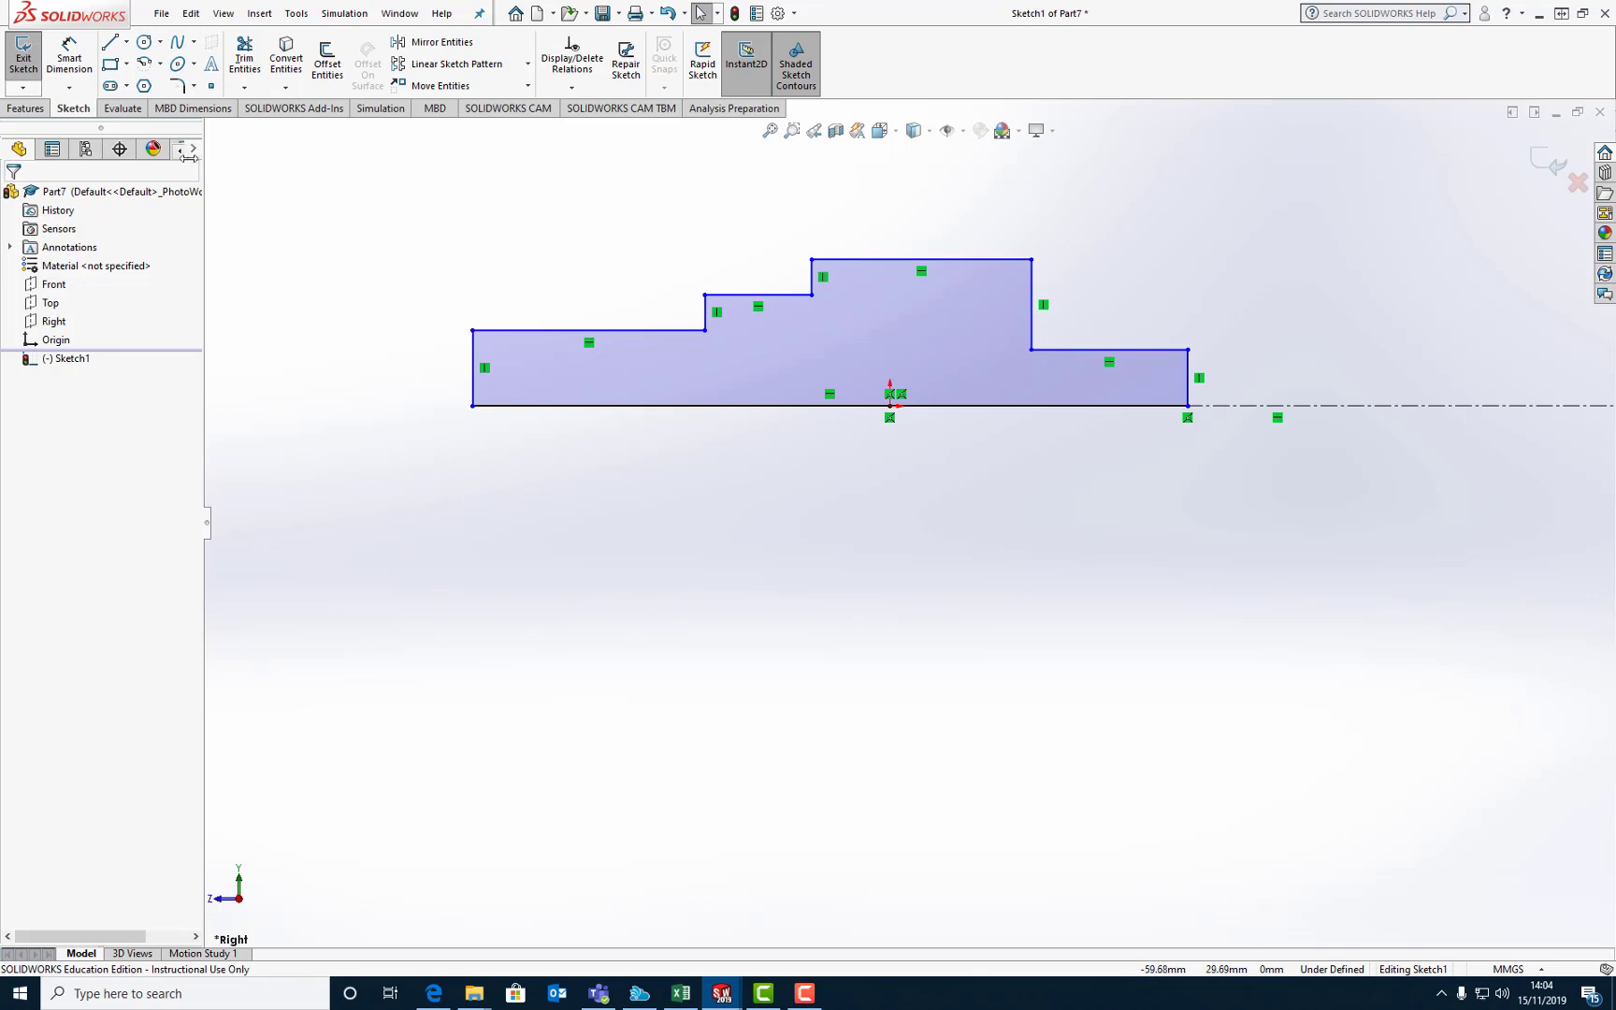
{"action": "key", "text": "l"}
{"action": "left_click", "coordinate": [572, 88]}
{"action": "left_click", "coordinate": [580, 130]}
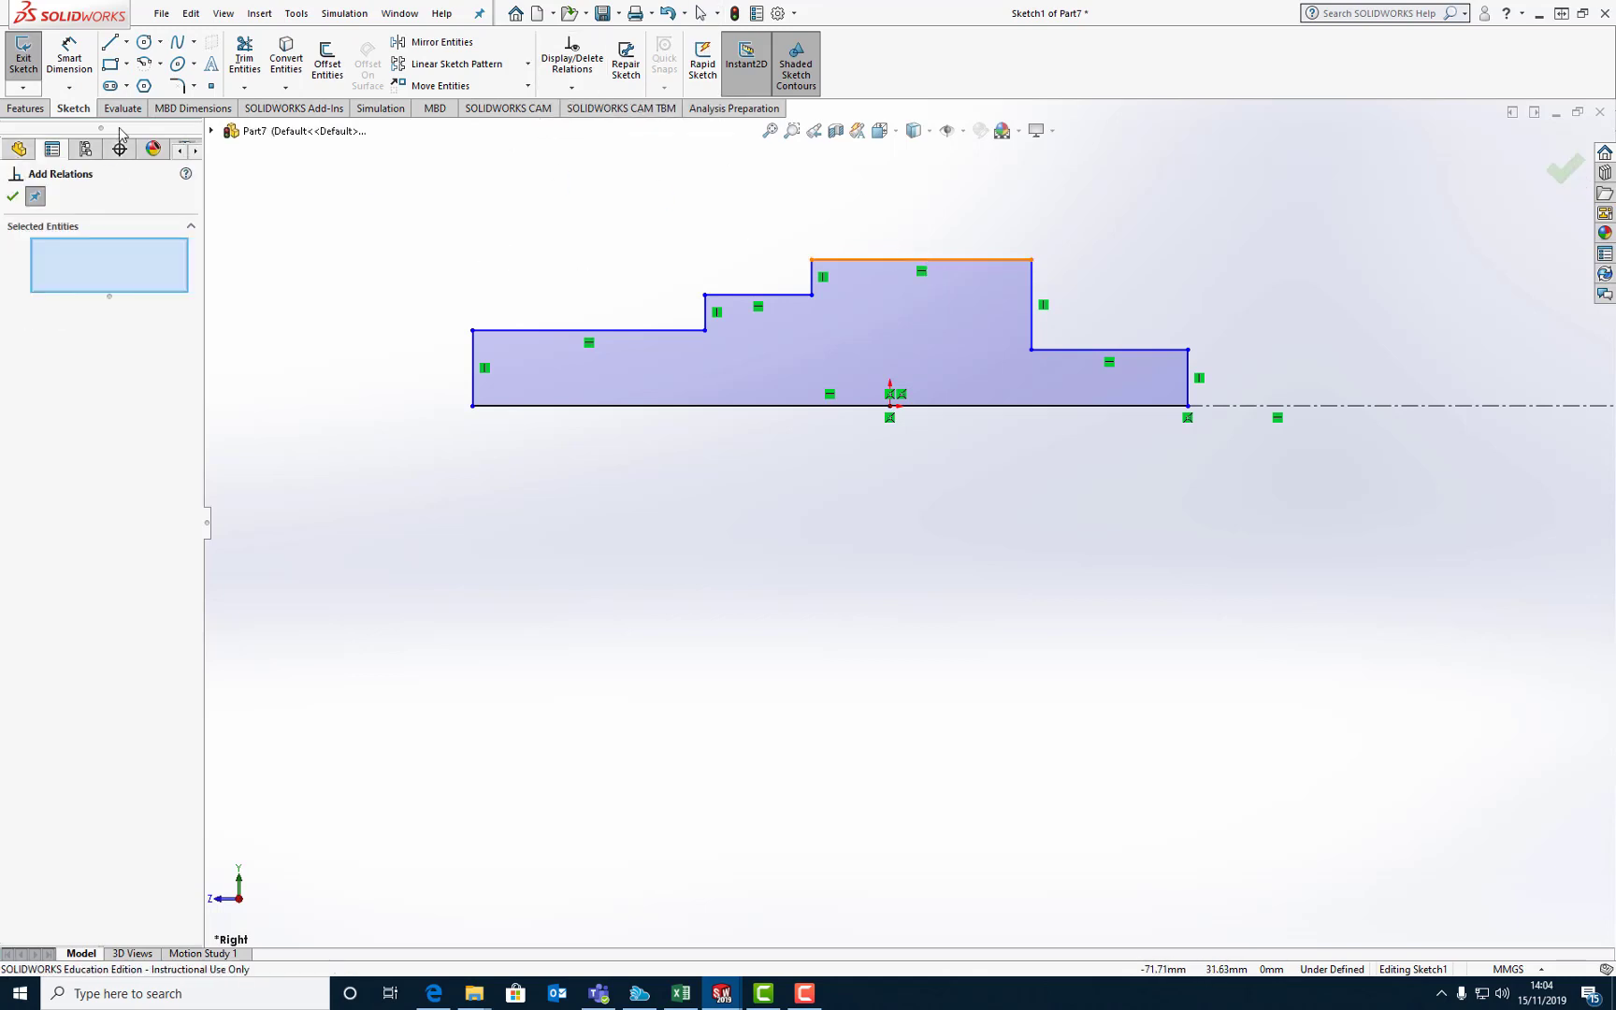
Step: Draw a centerline from the origin to the midpoint of the profile's tallest segment and make it vertical
{"action": "left_click", "coordinate": [127, 44]}
{"action": "left_click", "coordinate": [145, 84]}
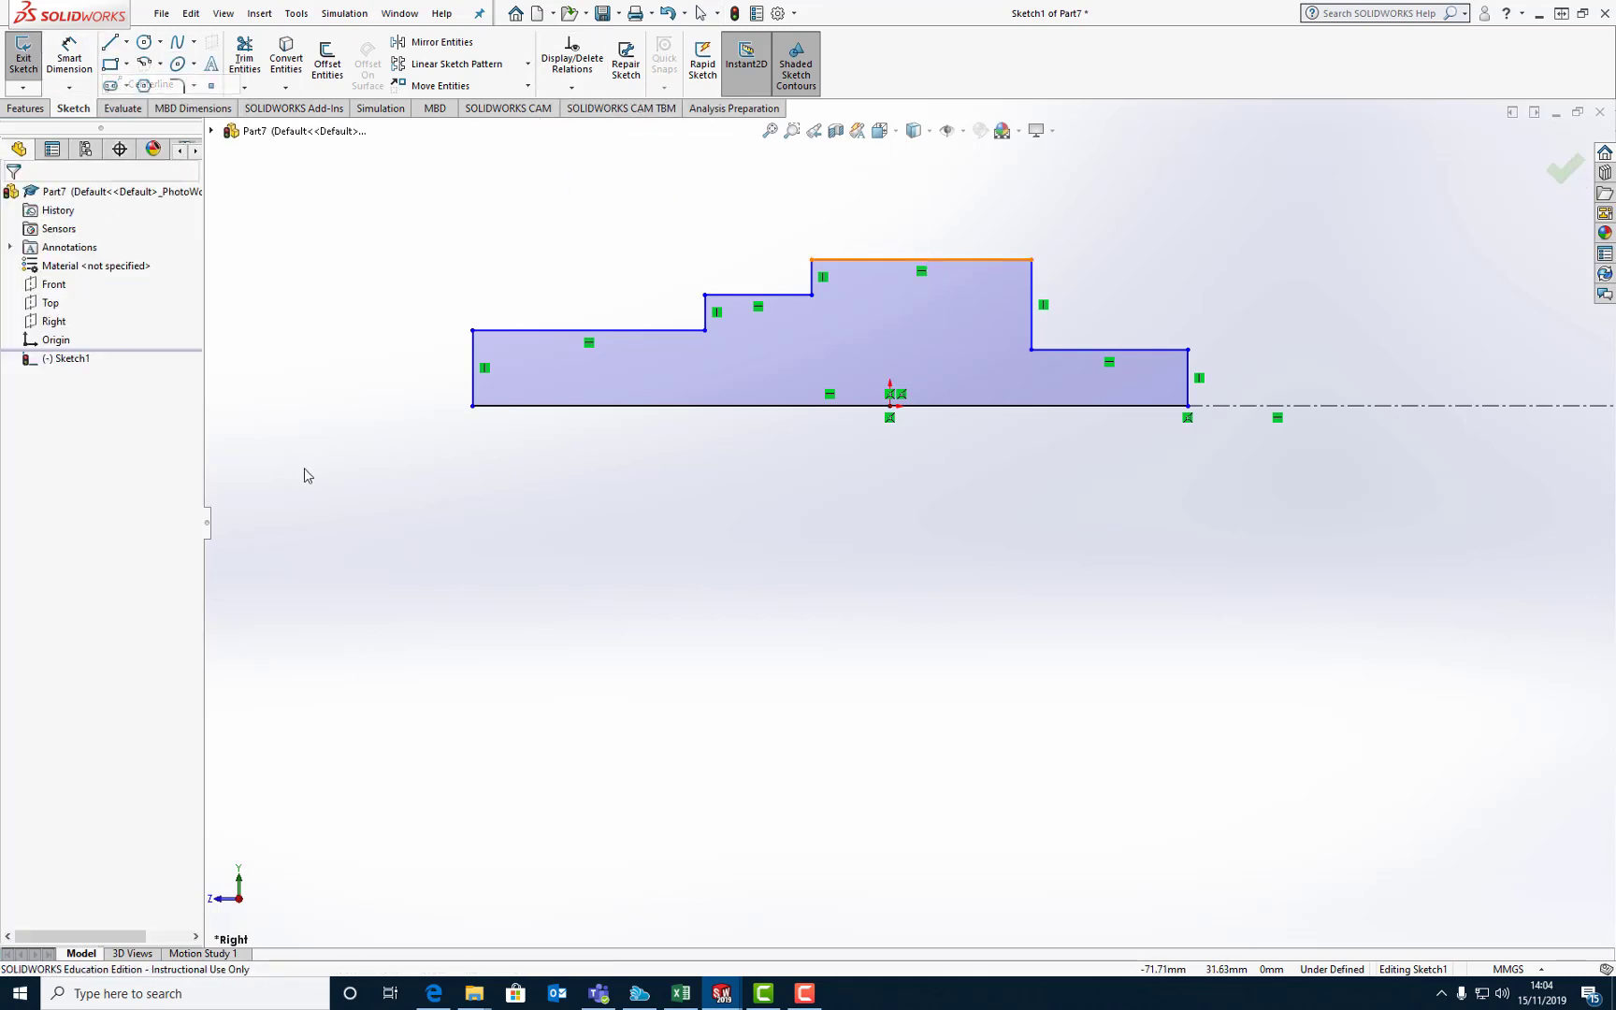
{"action": "left_click", "coordinate": [891, 409]}
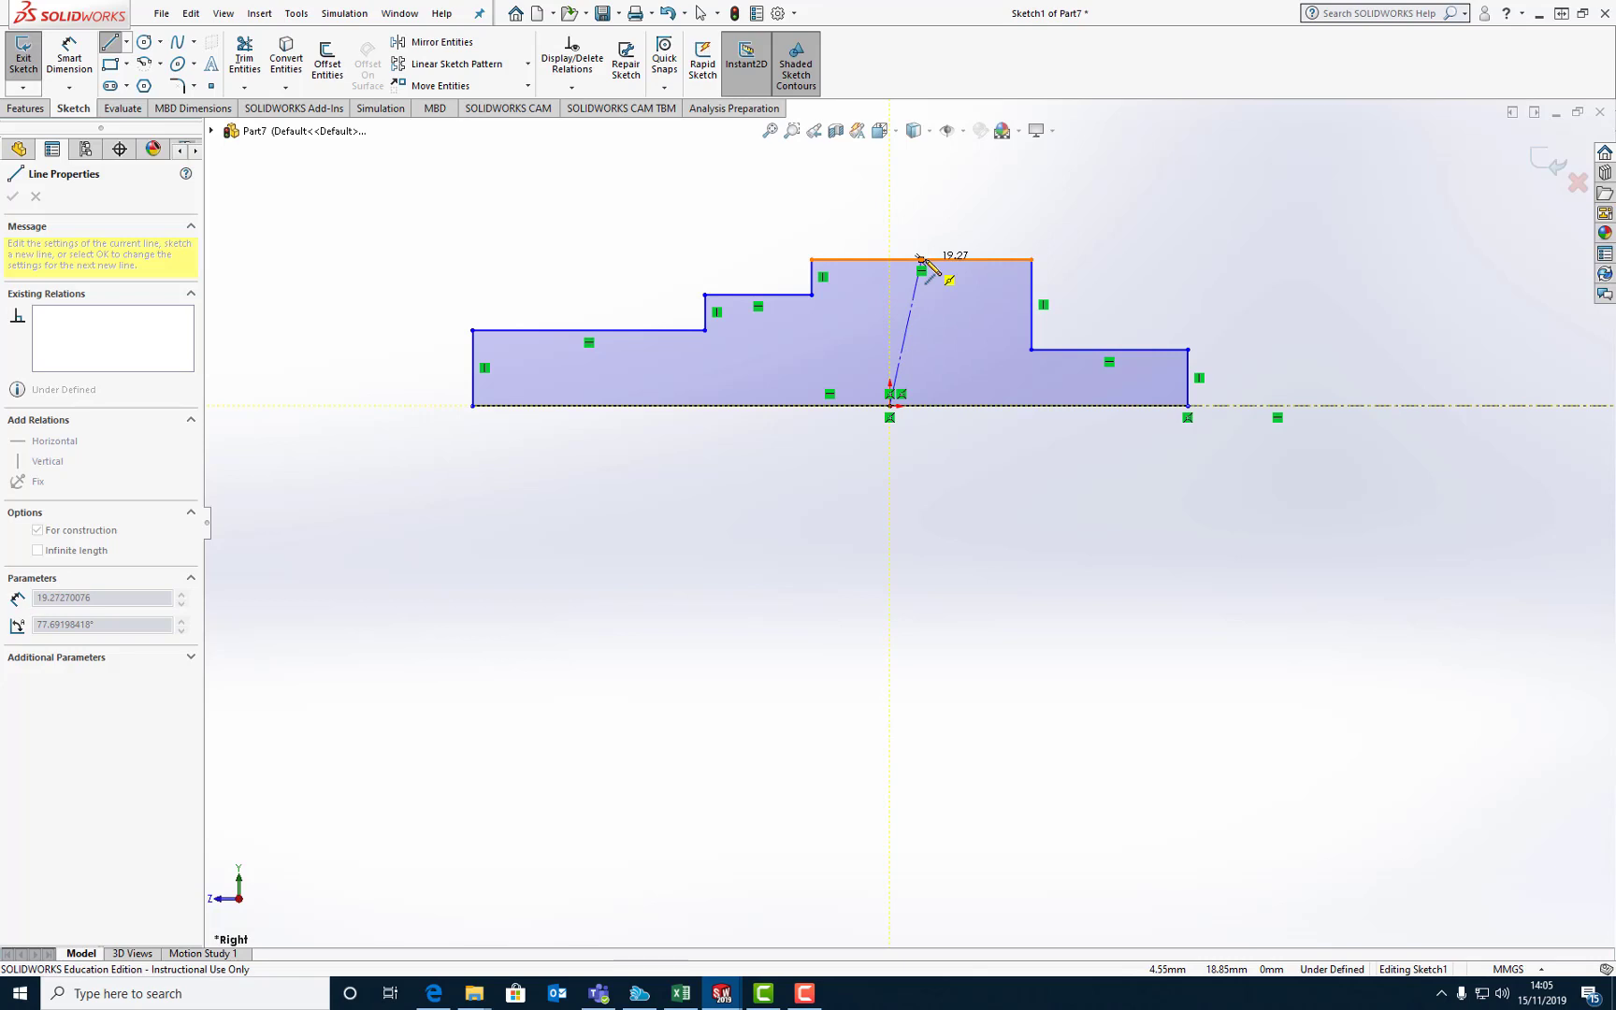
{"action": "left_click", "coordinate": [921, 259]}
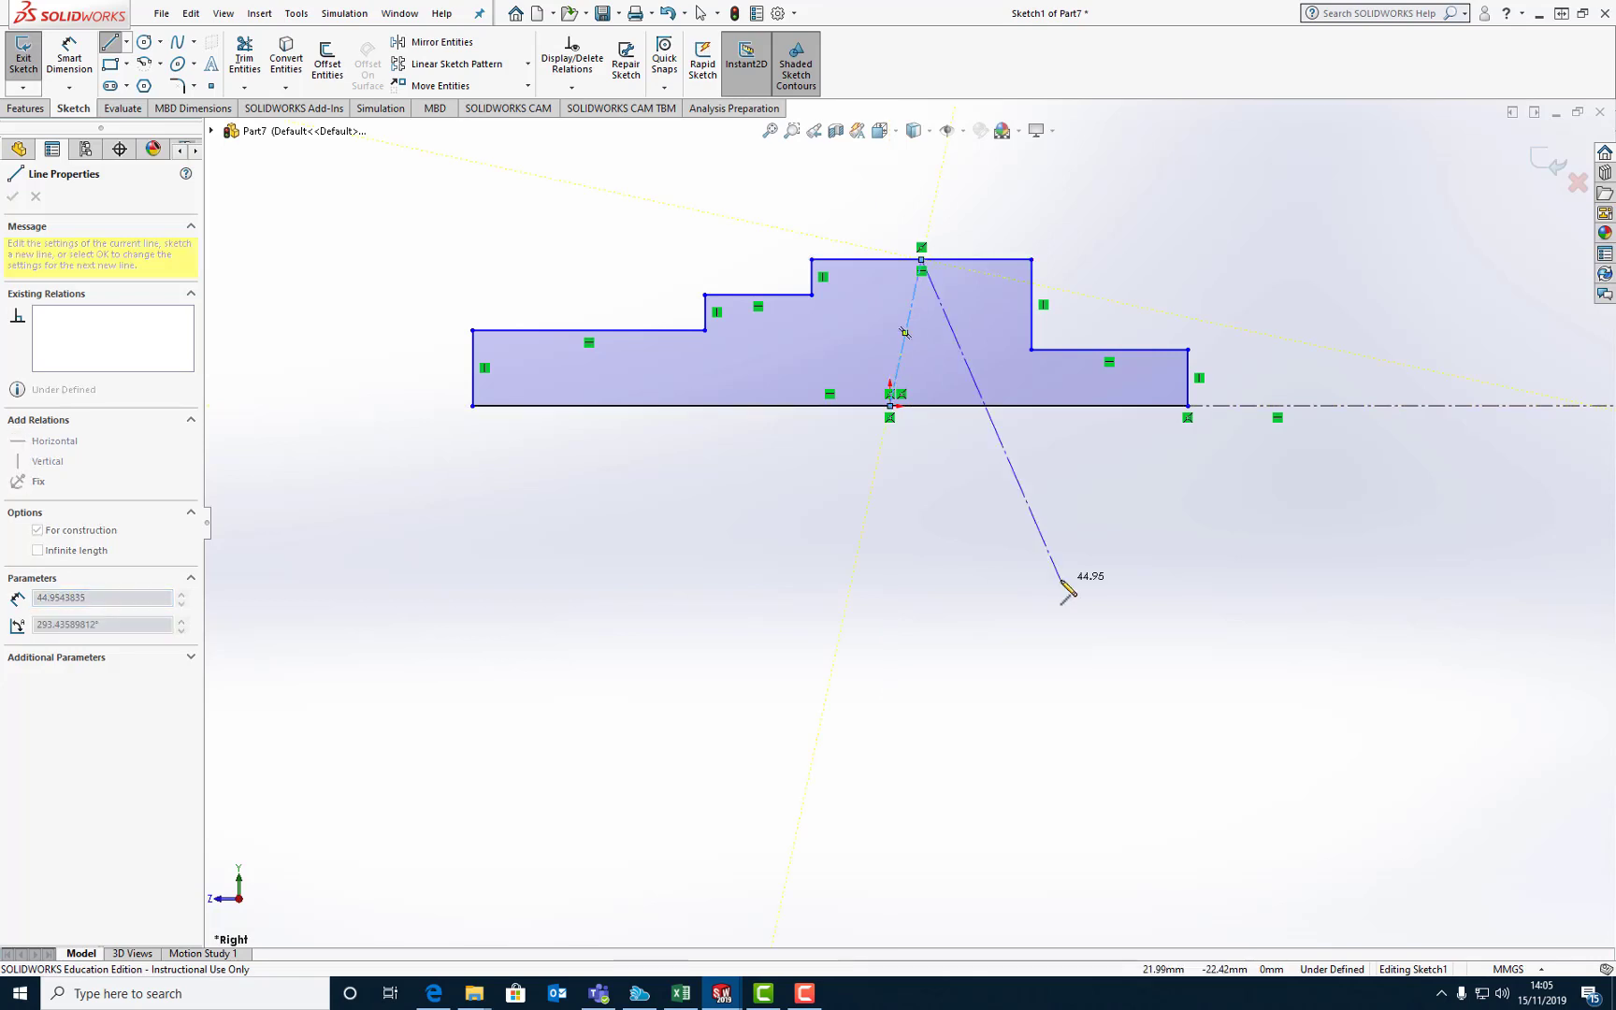
{"action": "key", "text": "Escape"}
{"action": "left_click", "coordinate": [900, 372]}
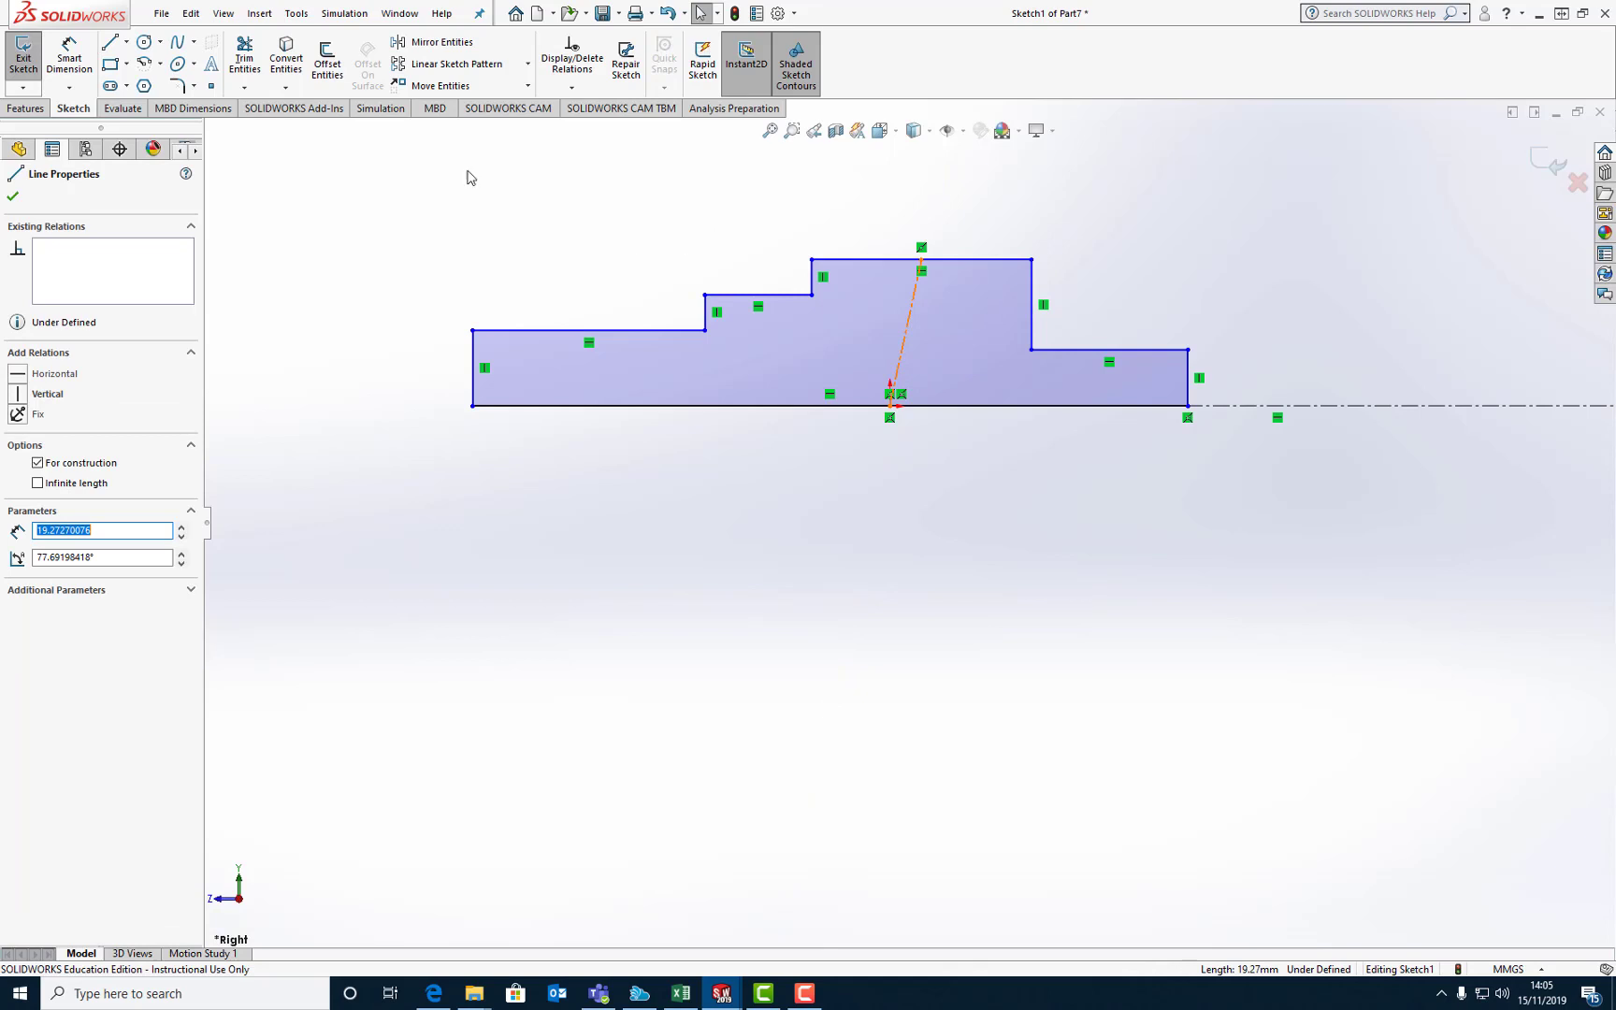
{"action": "left_click", "coordinate": [18, 393]}
{"action": "left_click", "coordinate": [706, 621]}
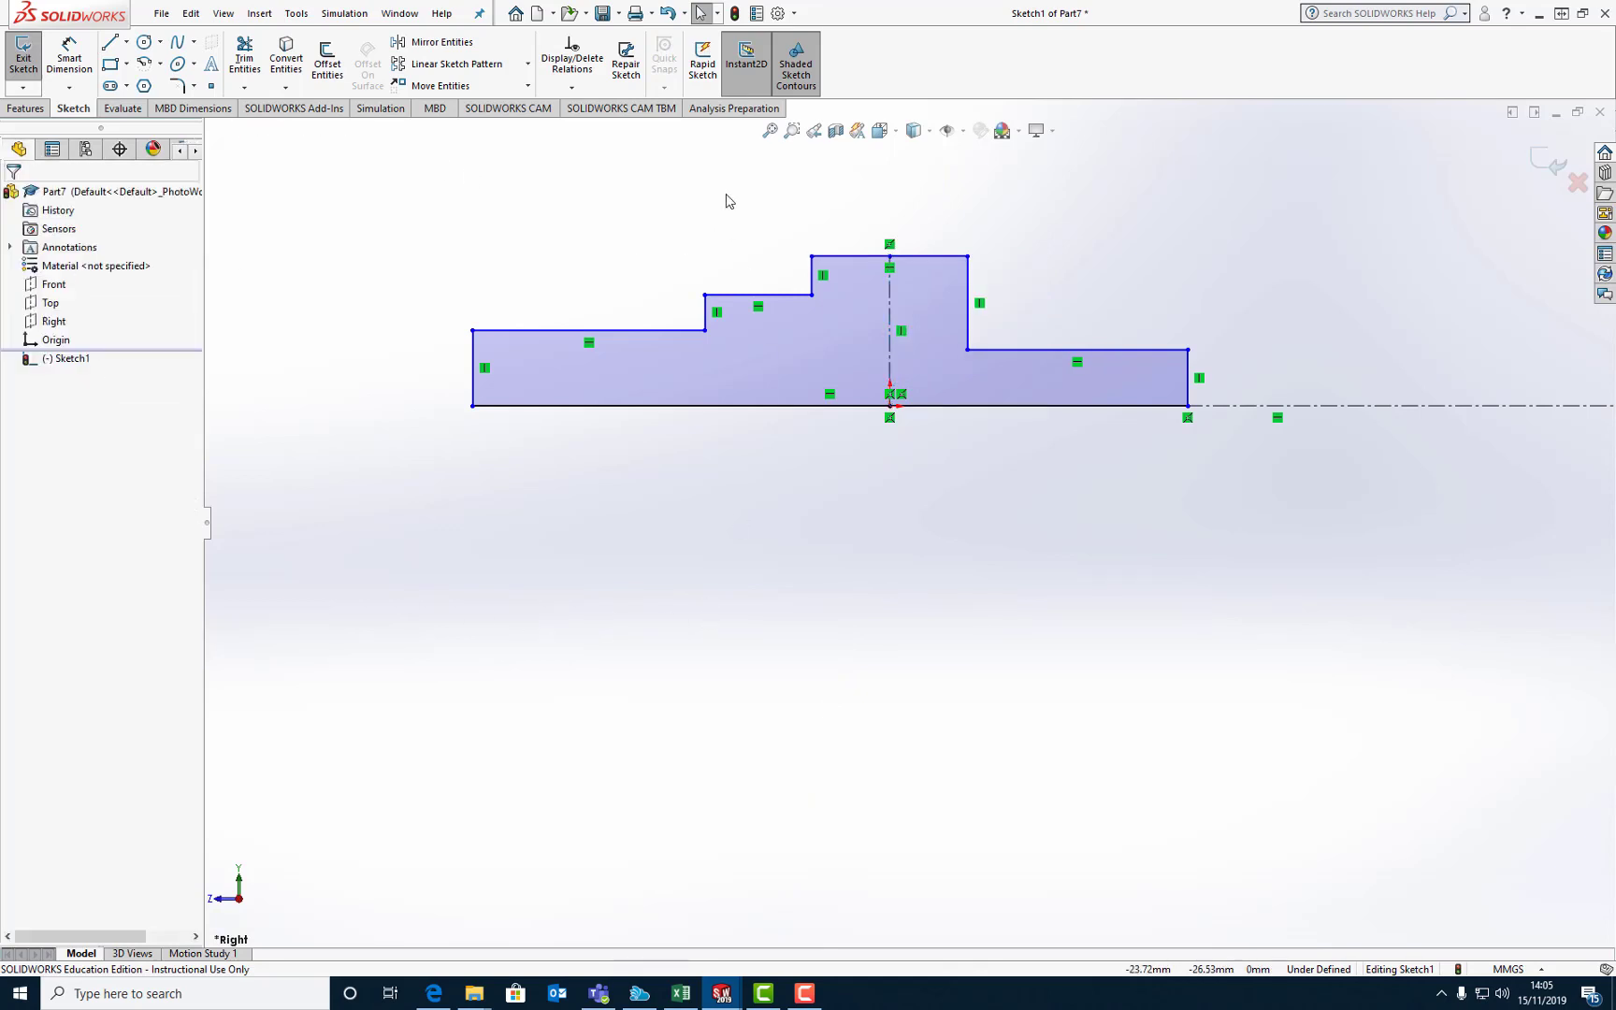
Step: Dimension the right end segment's diameter across the horizontal centerline as 12 mm
{"action": "scroll", "coordinate": [728, 201], "scroll_direction": "down", "scroll_amount": 3}
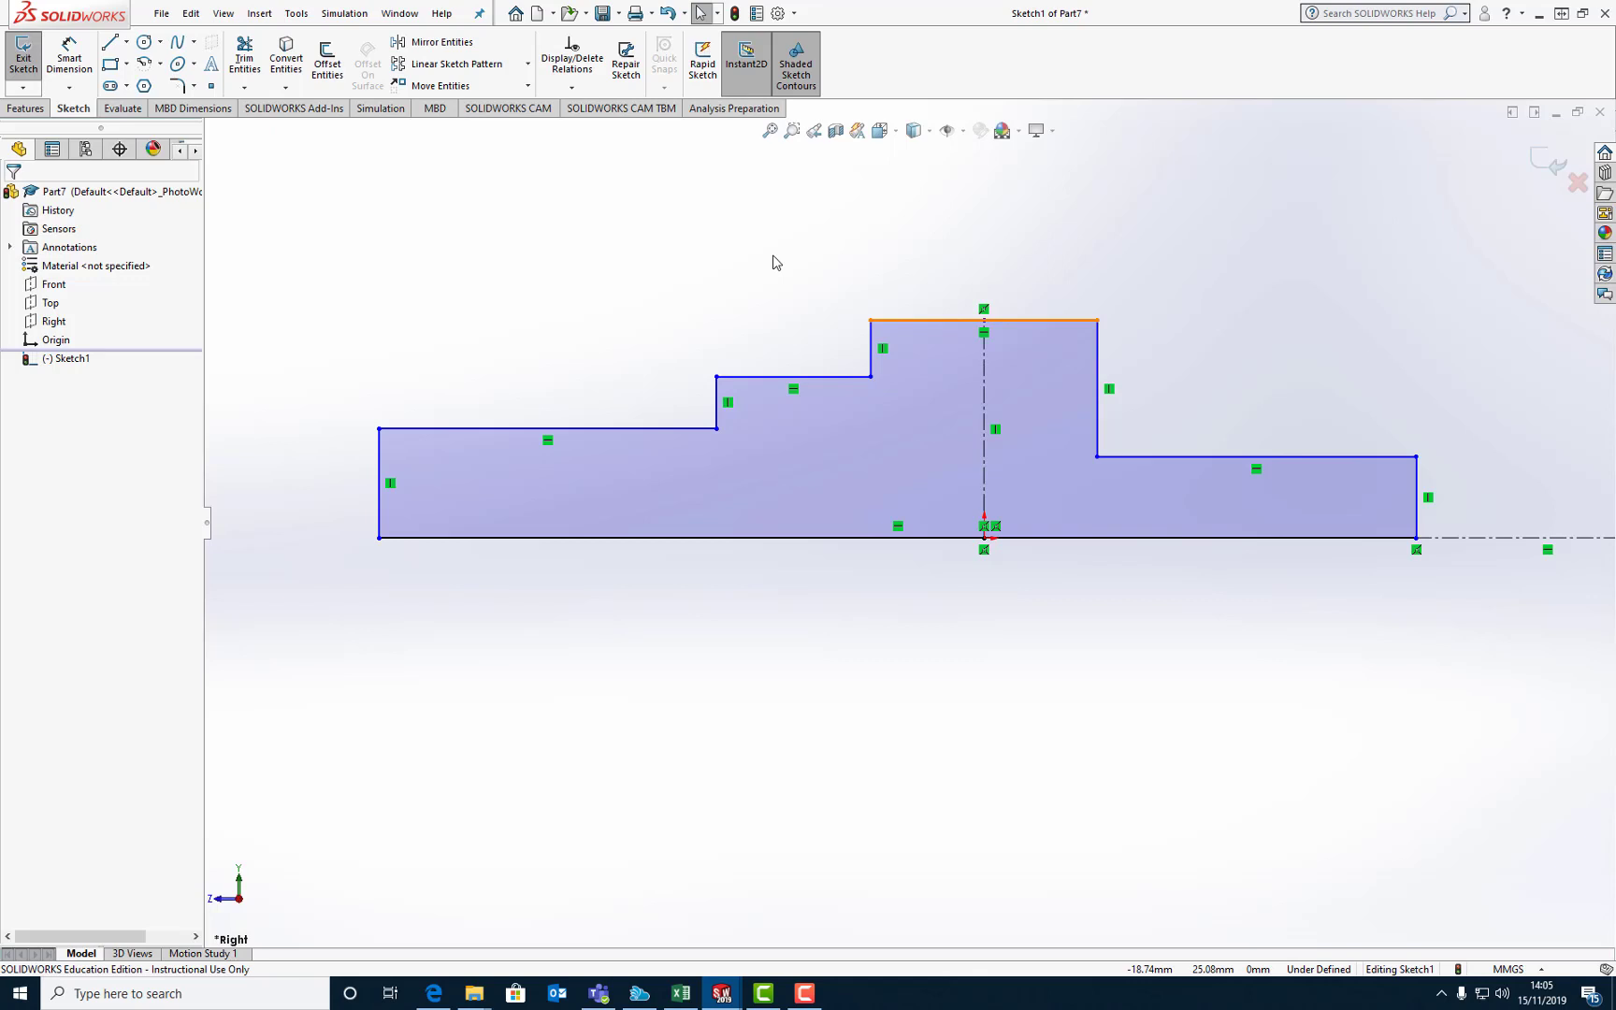
{"action": "key", "text": "z"}
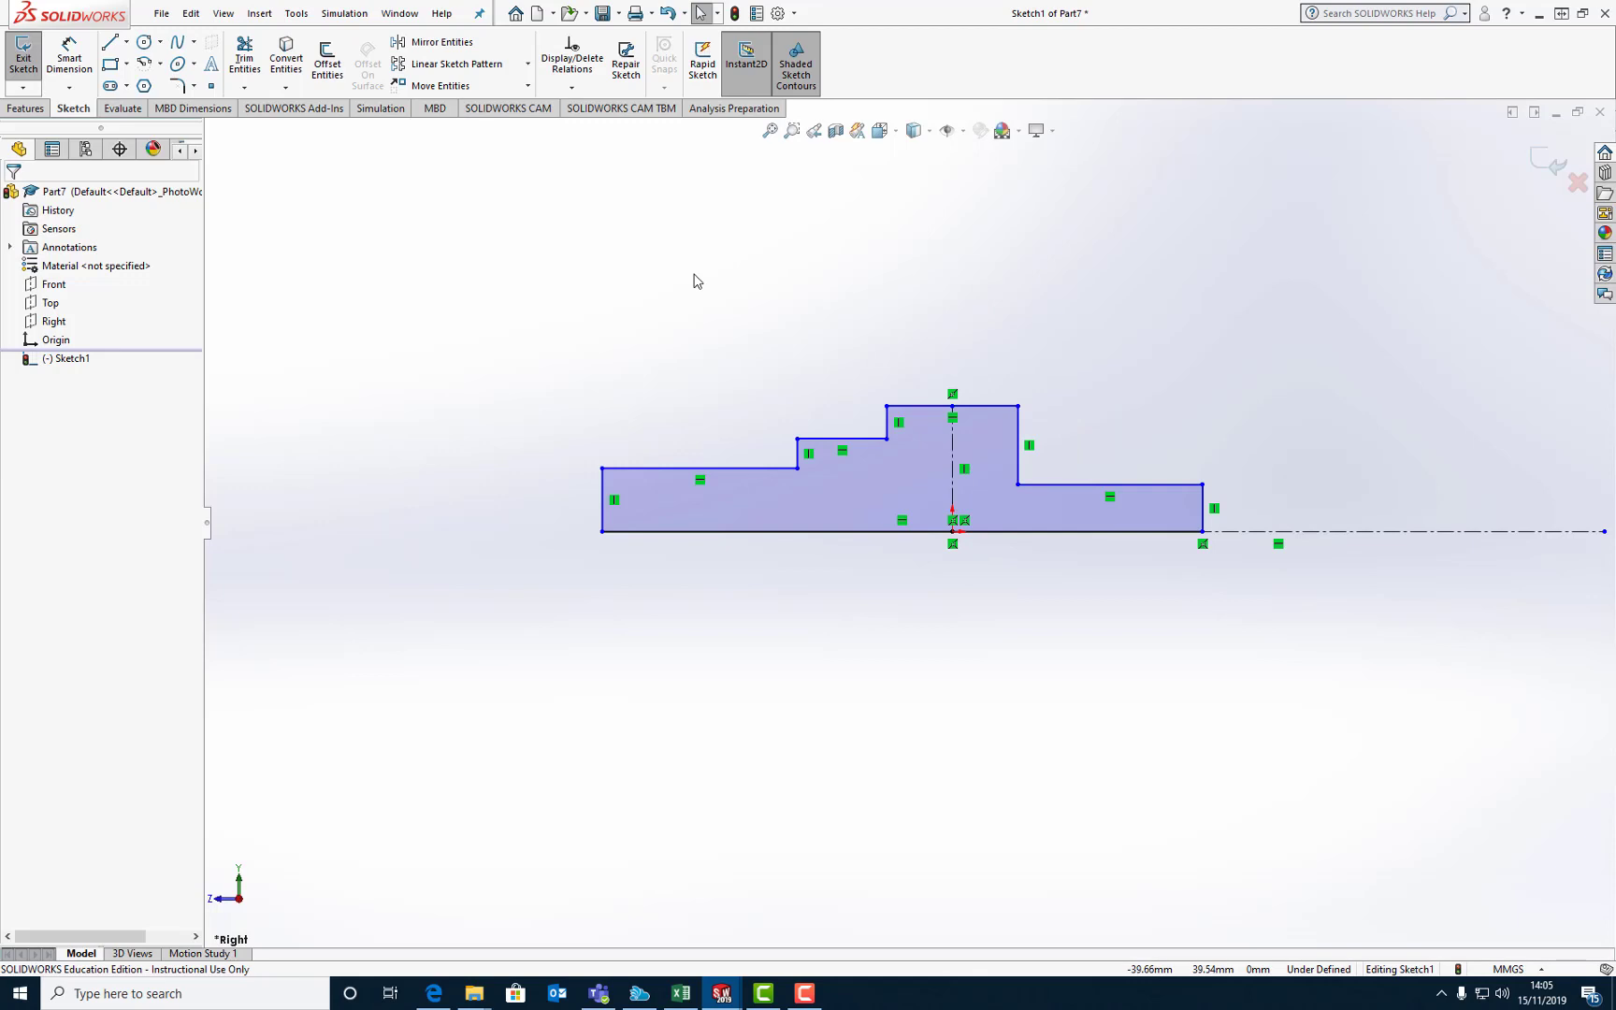
{"action": "left_click", "coordinate": [69, 58]}
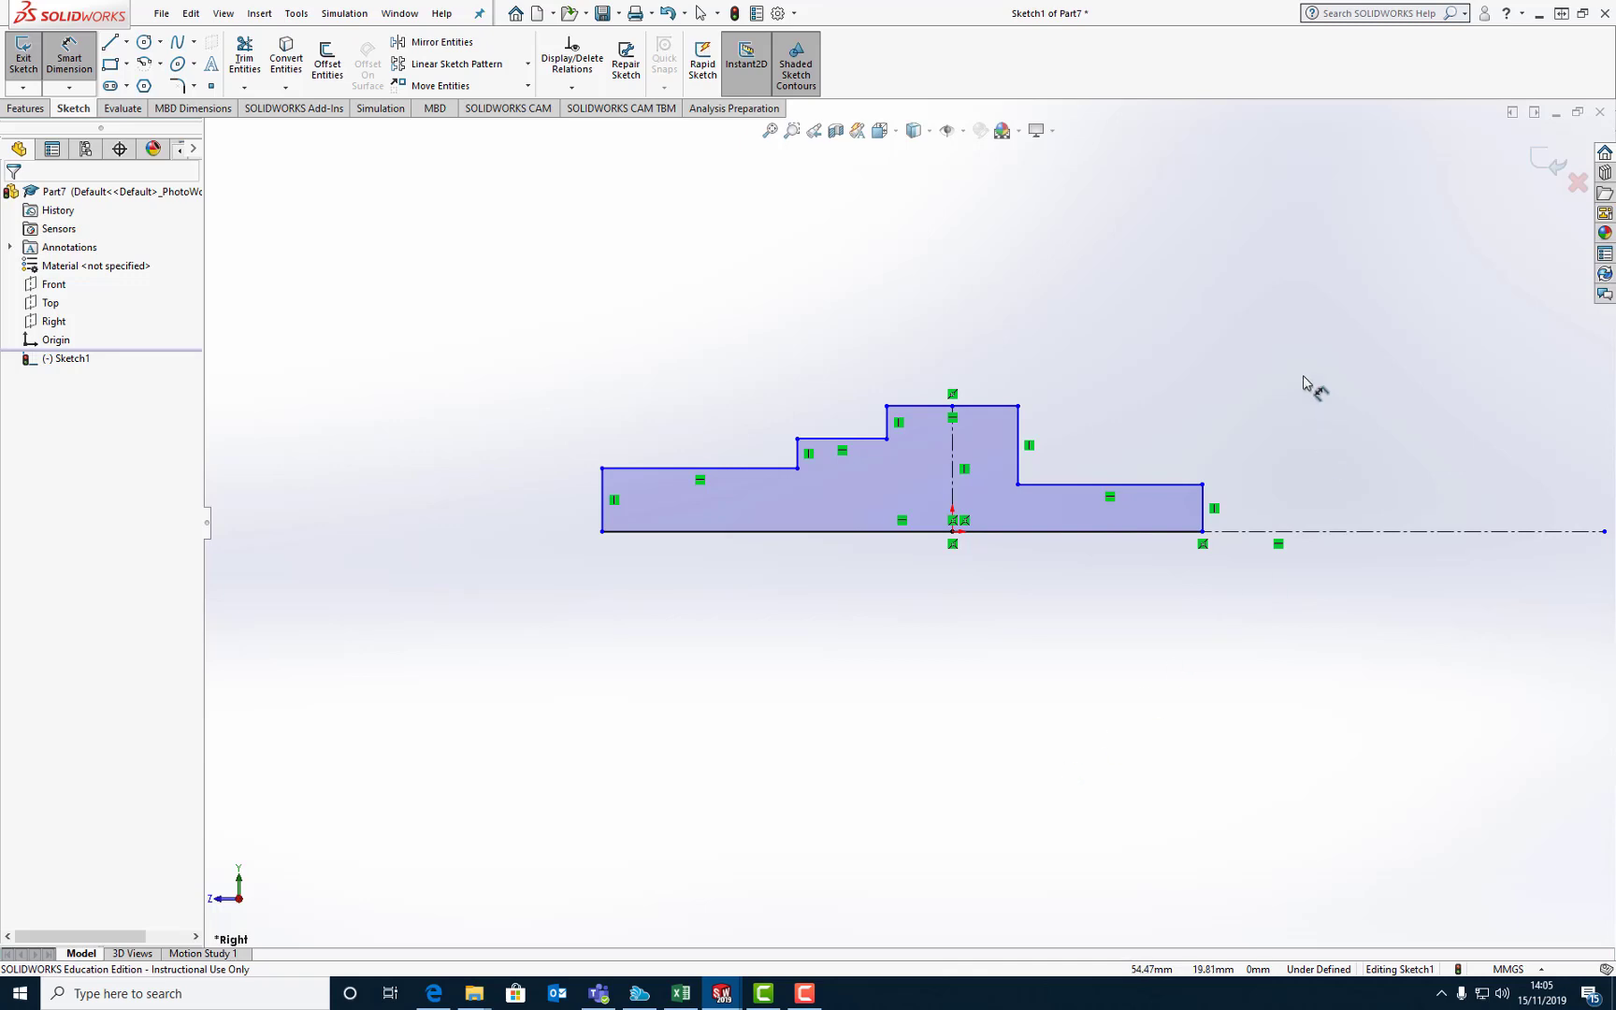
{"action": "left_click", "coordinate": [1152, 485]}
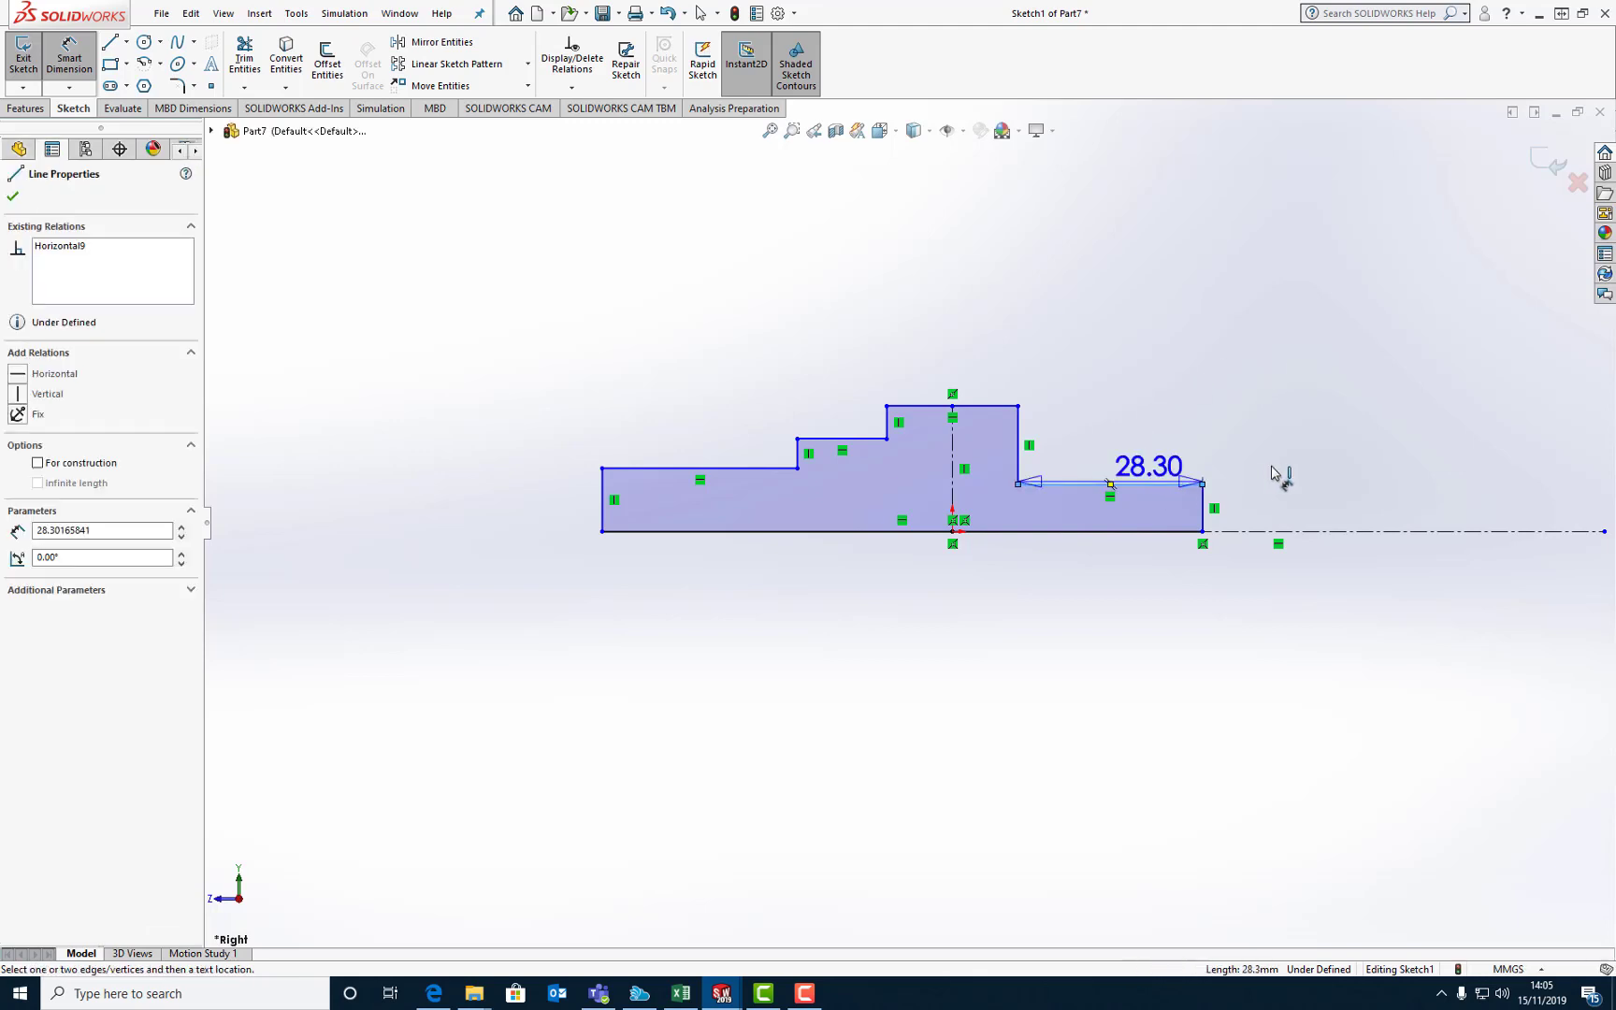
{"action": "left_click", "coordinate": [1311, 533]}
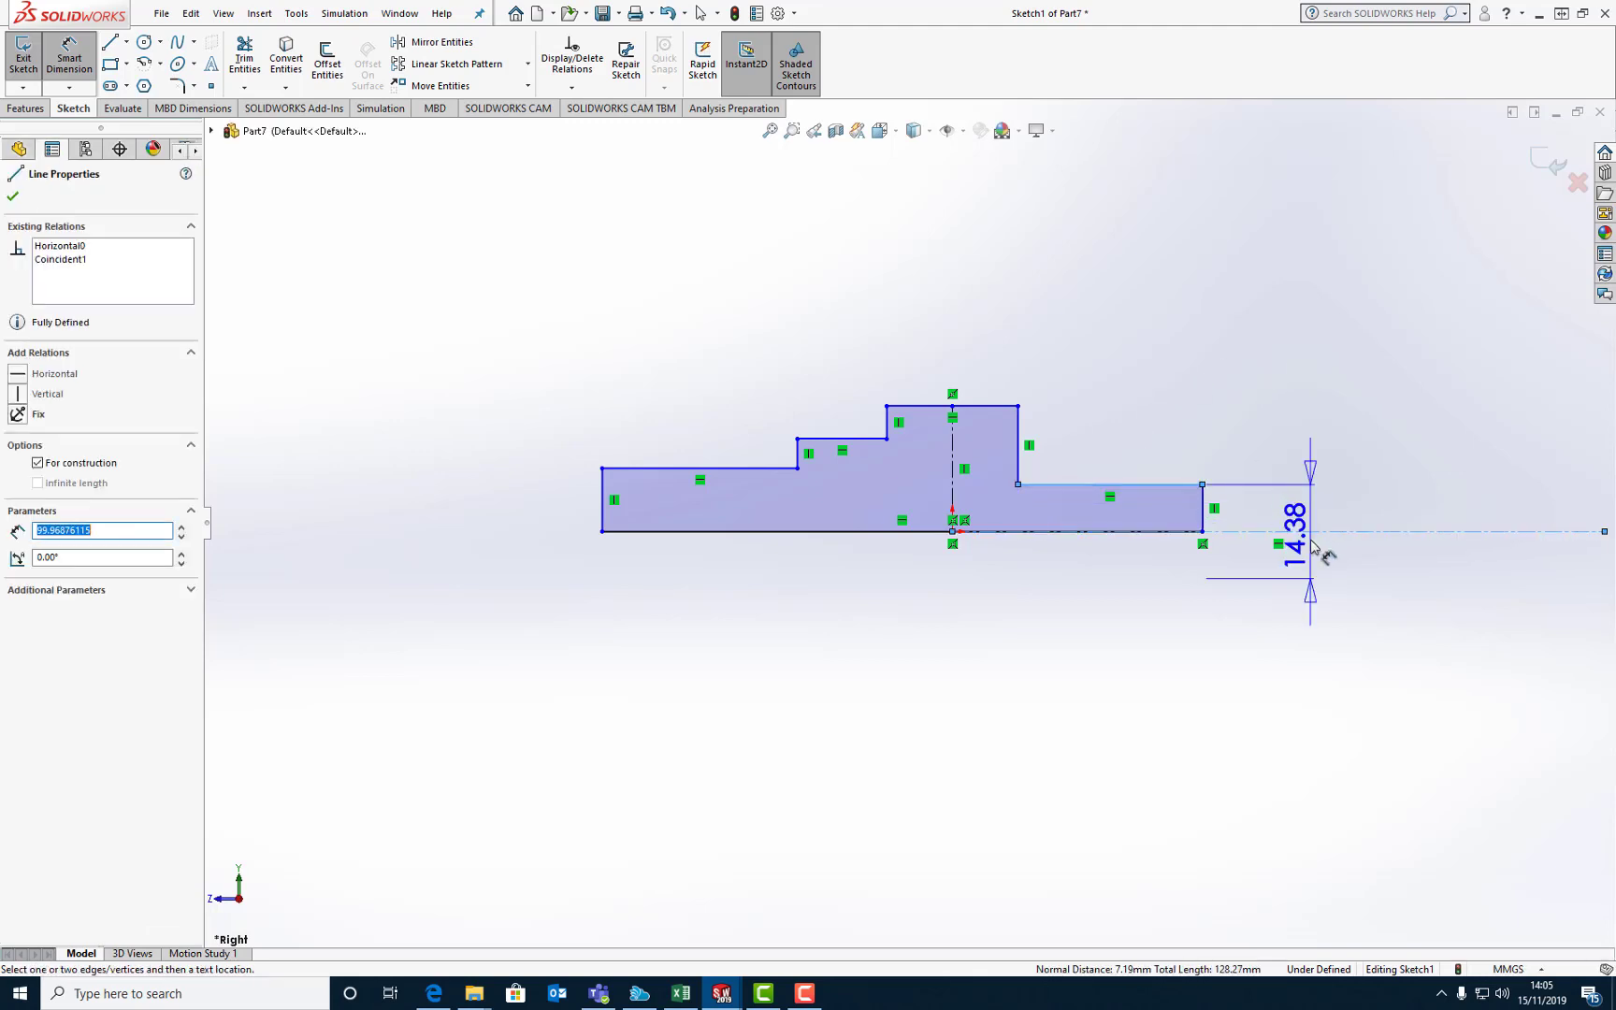
{"action": "left_click", "coordinate": [1318, 687]}
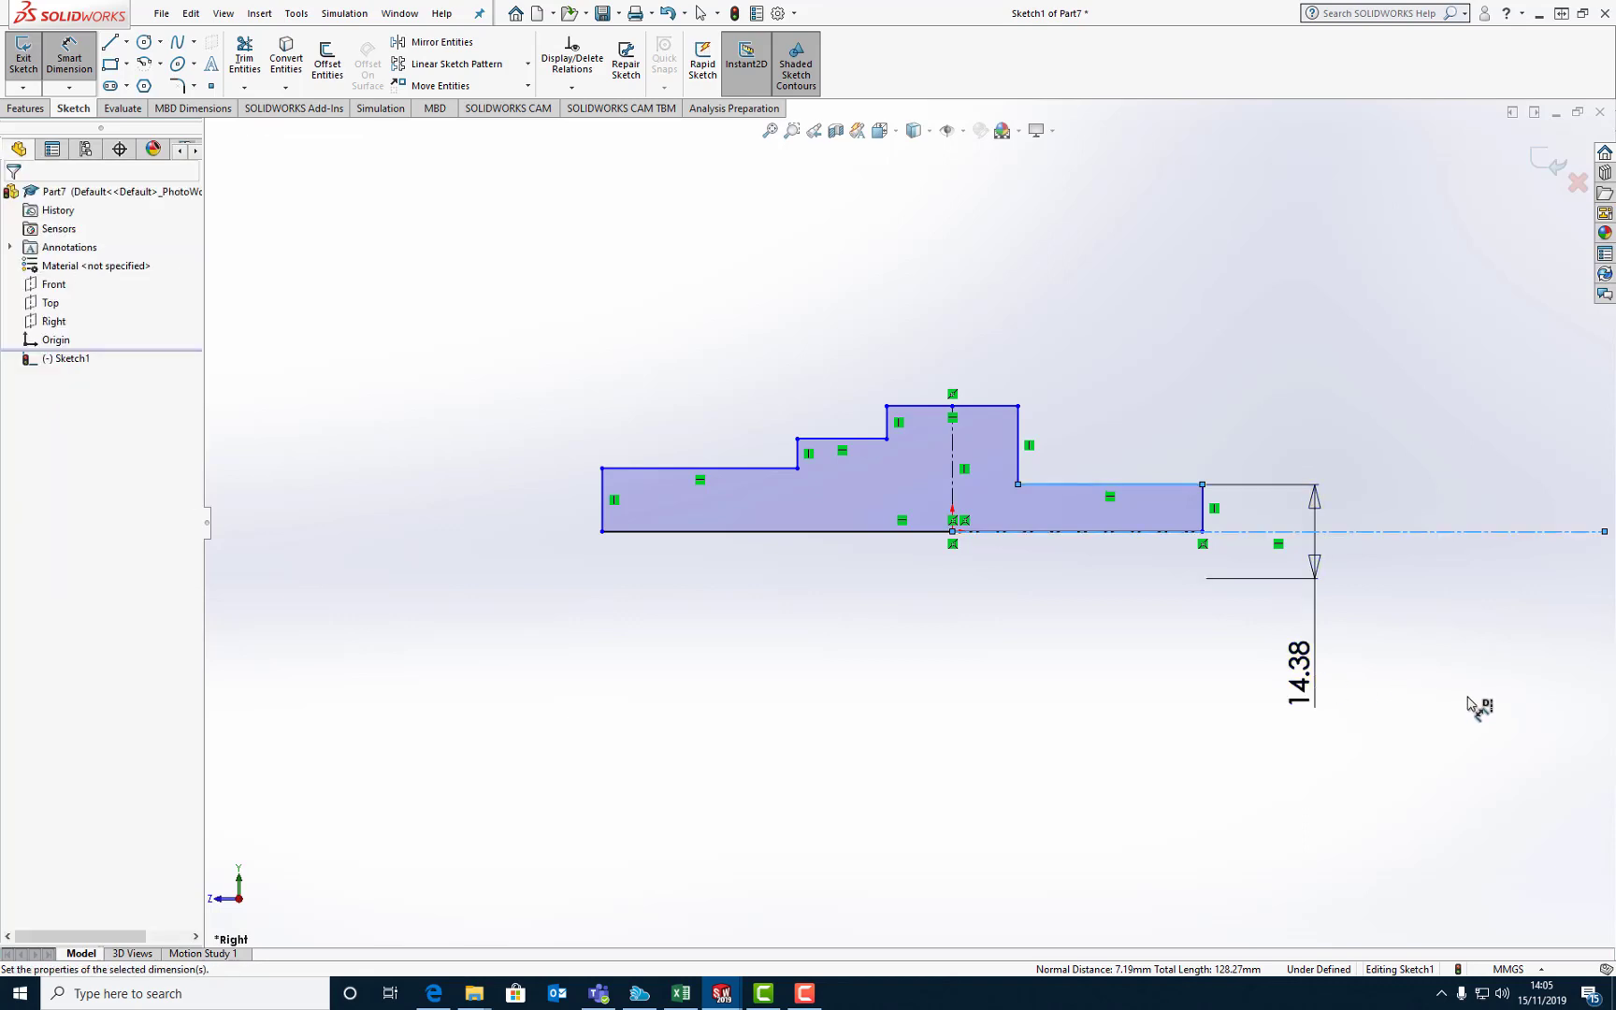
{"action": "type", "text": "12"}
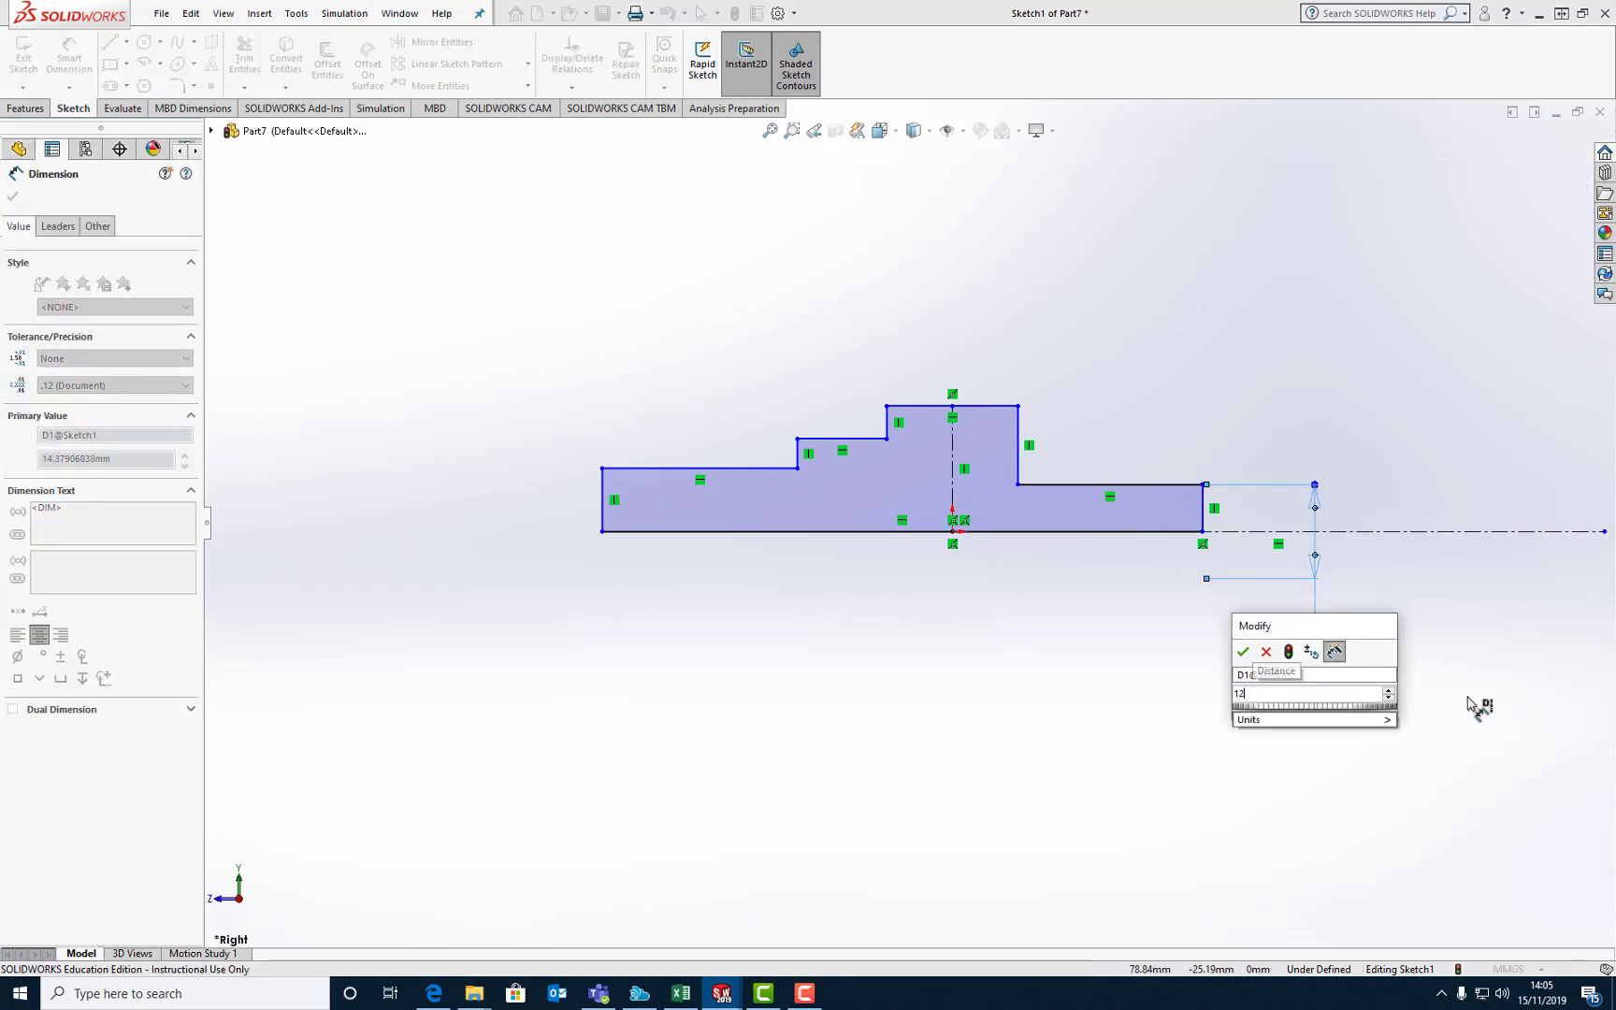
{"action": "key", "text": "Return"}
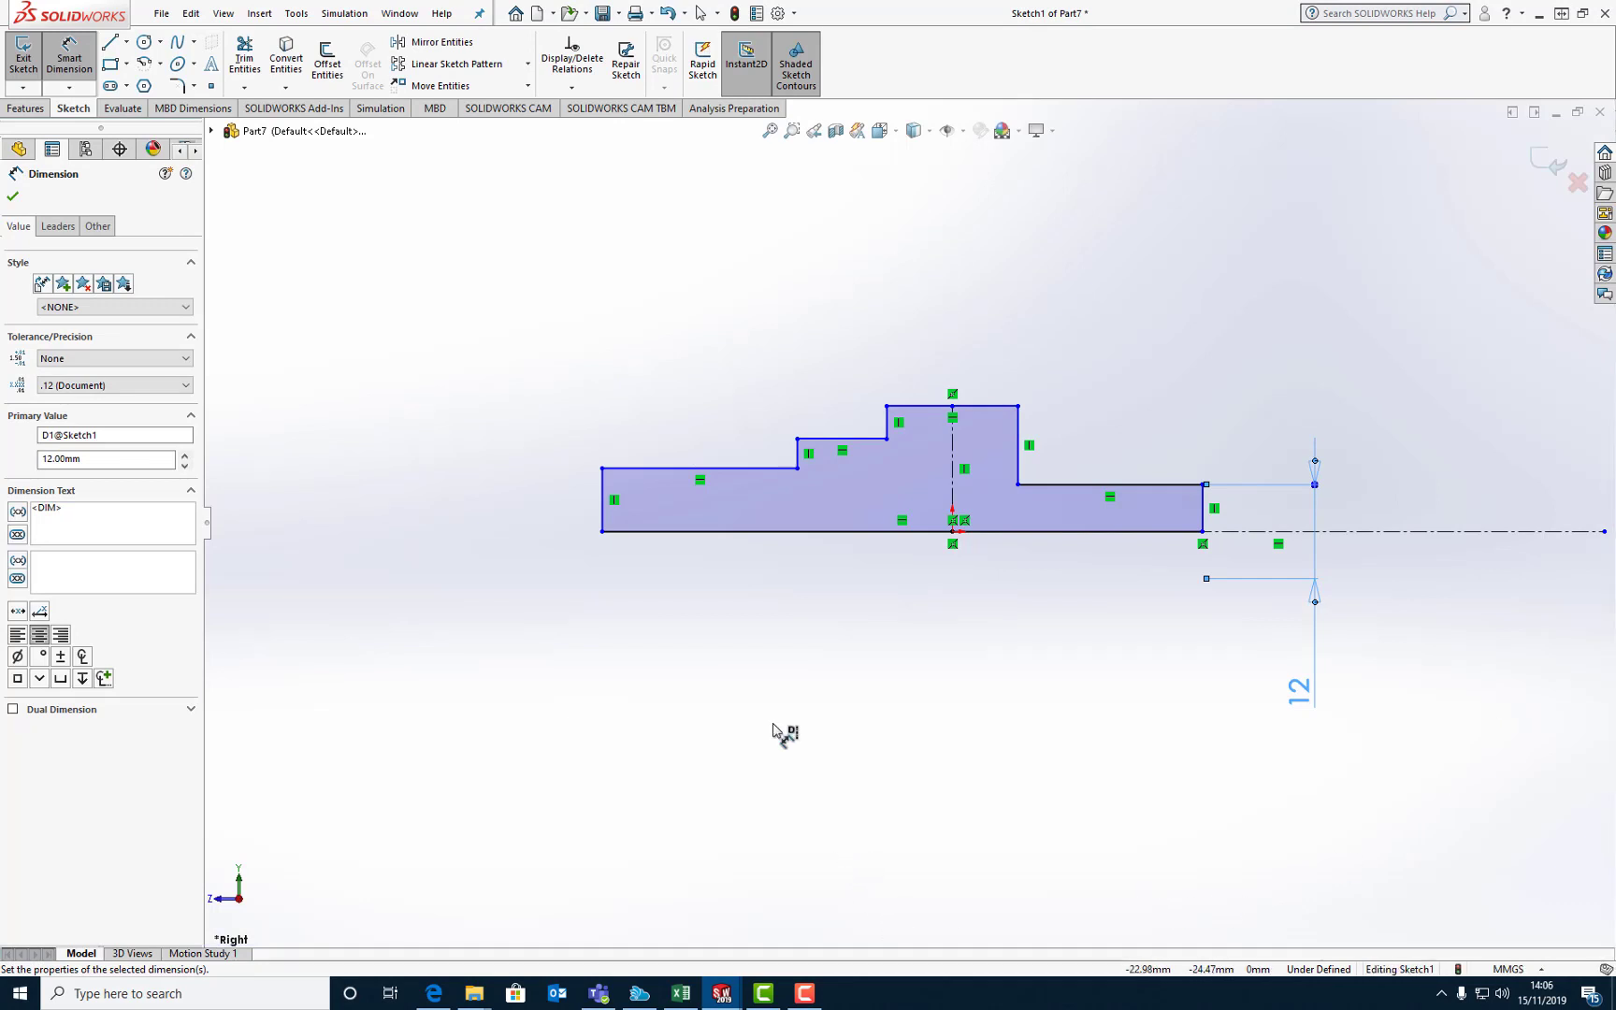
Step: Dimension the left end segment's diameter across the centerline as 11 mm and the adjoining step's diameter as 12 mm
{"action": "left_click", "coordinate": [635, 469]}
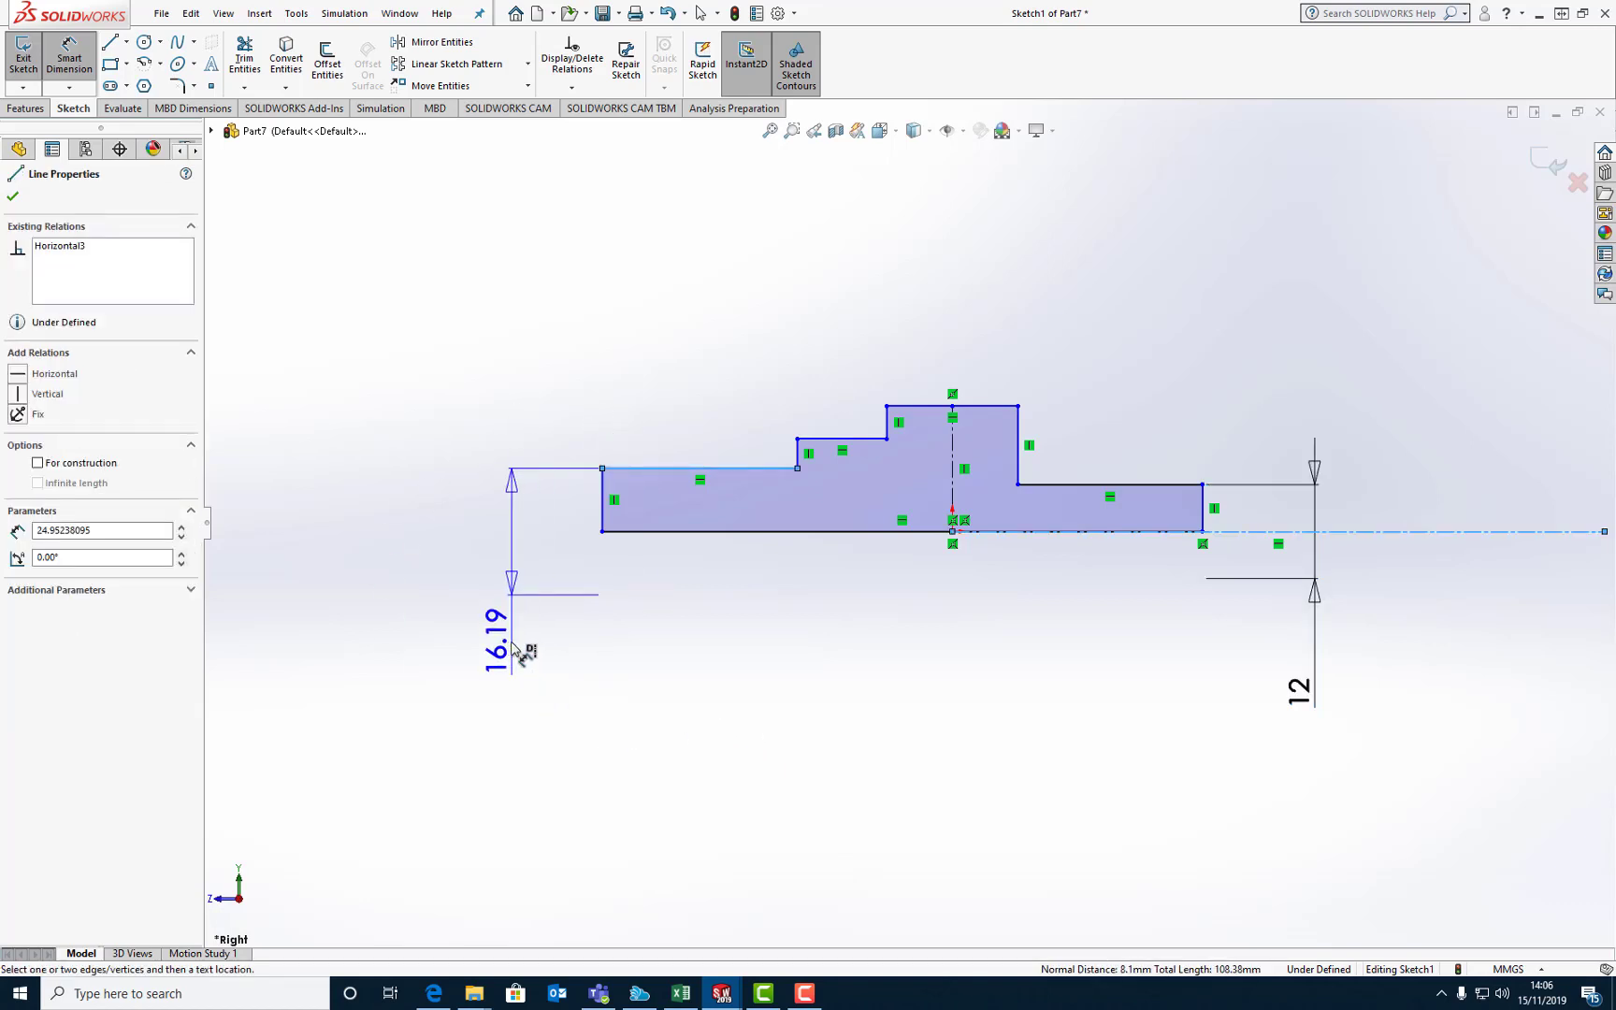
{"action": "left_click", "coordinate": [514, 650]}
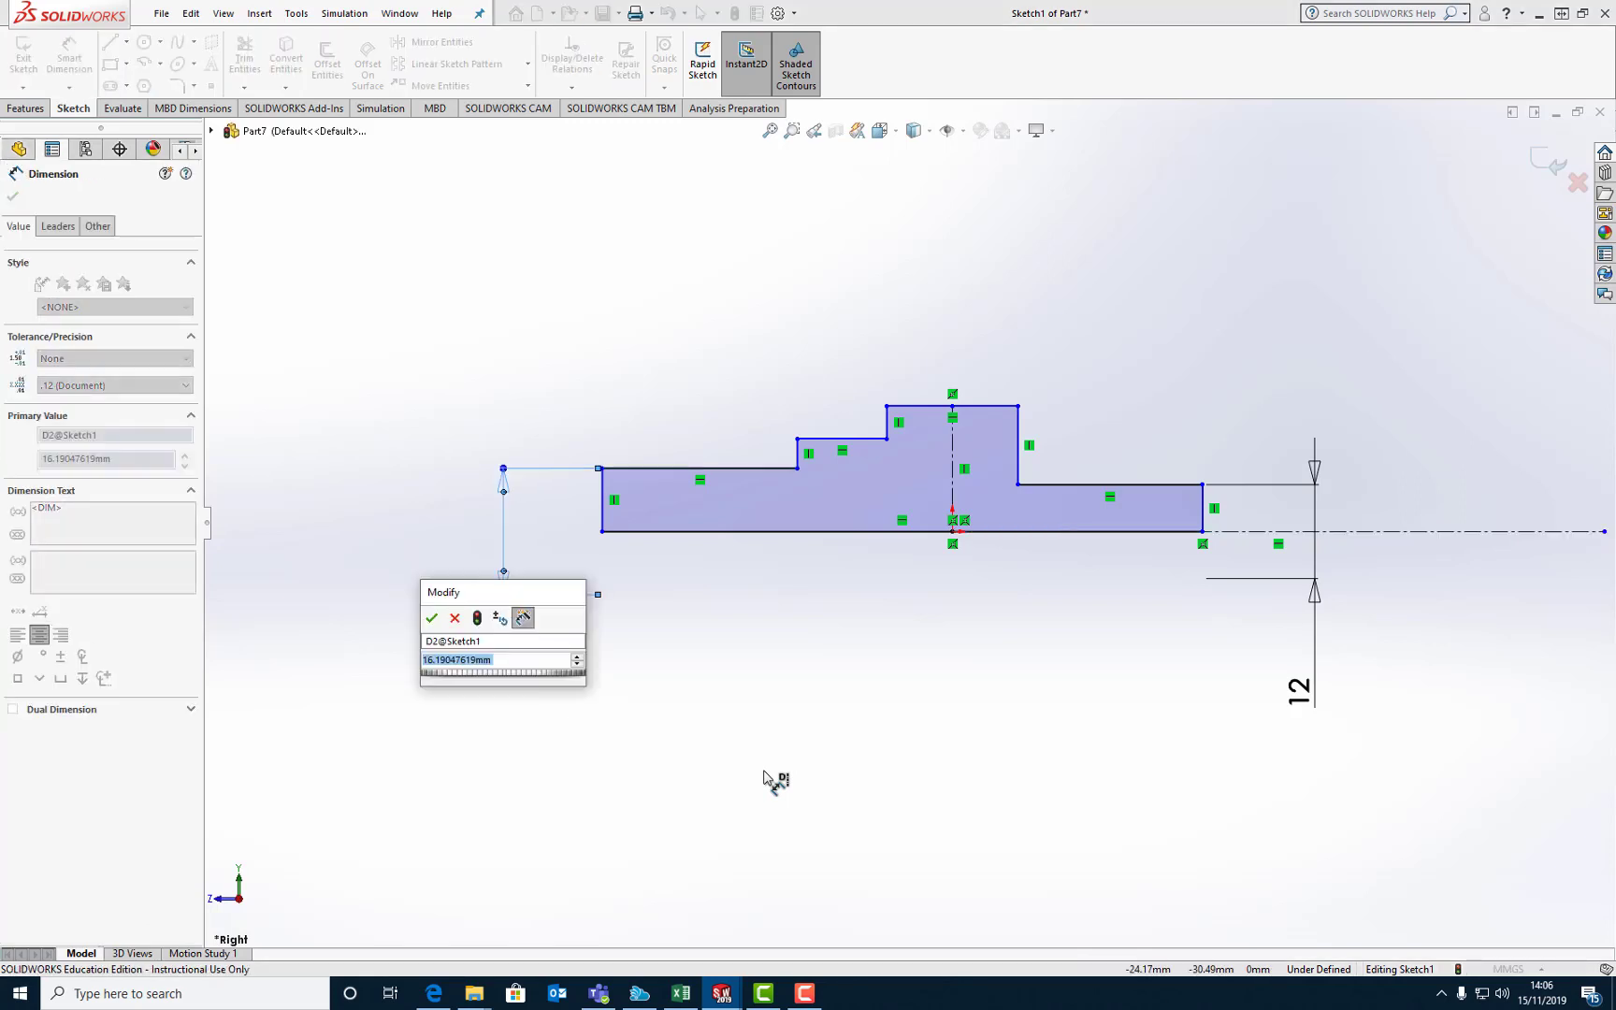
{"action": "type", "text": "11"}
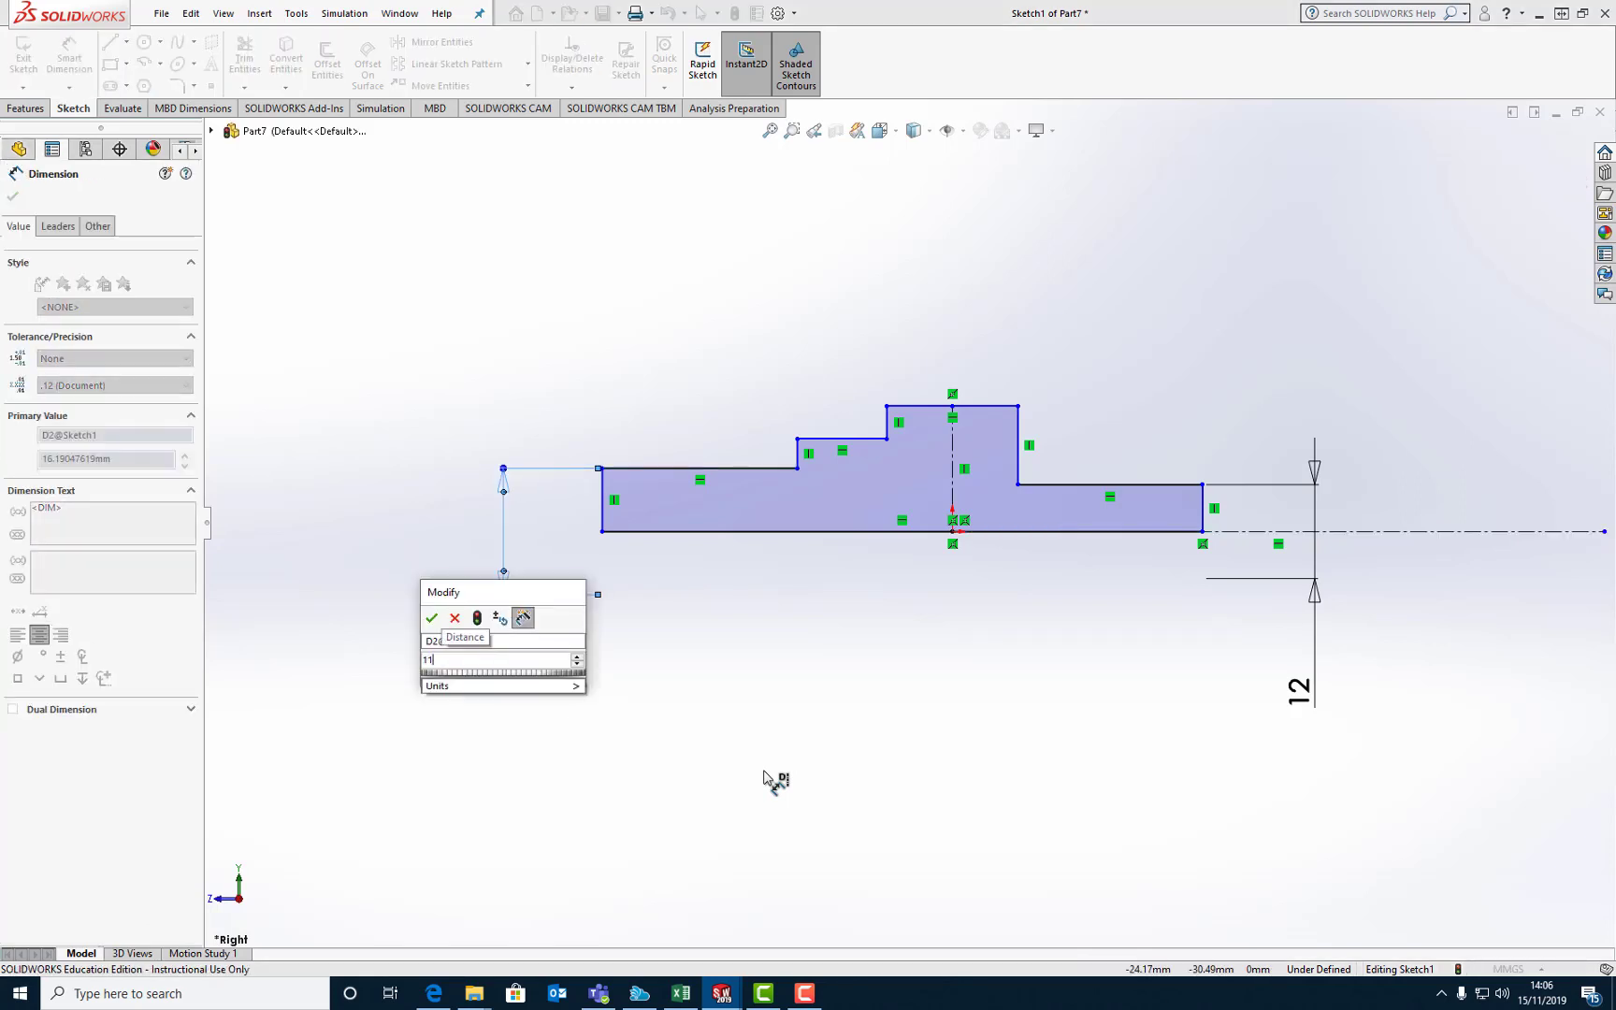
{"action": "key", "text": "Return"}
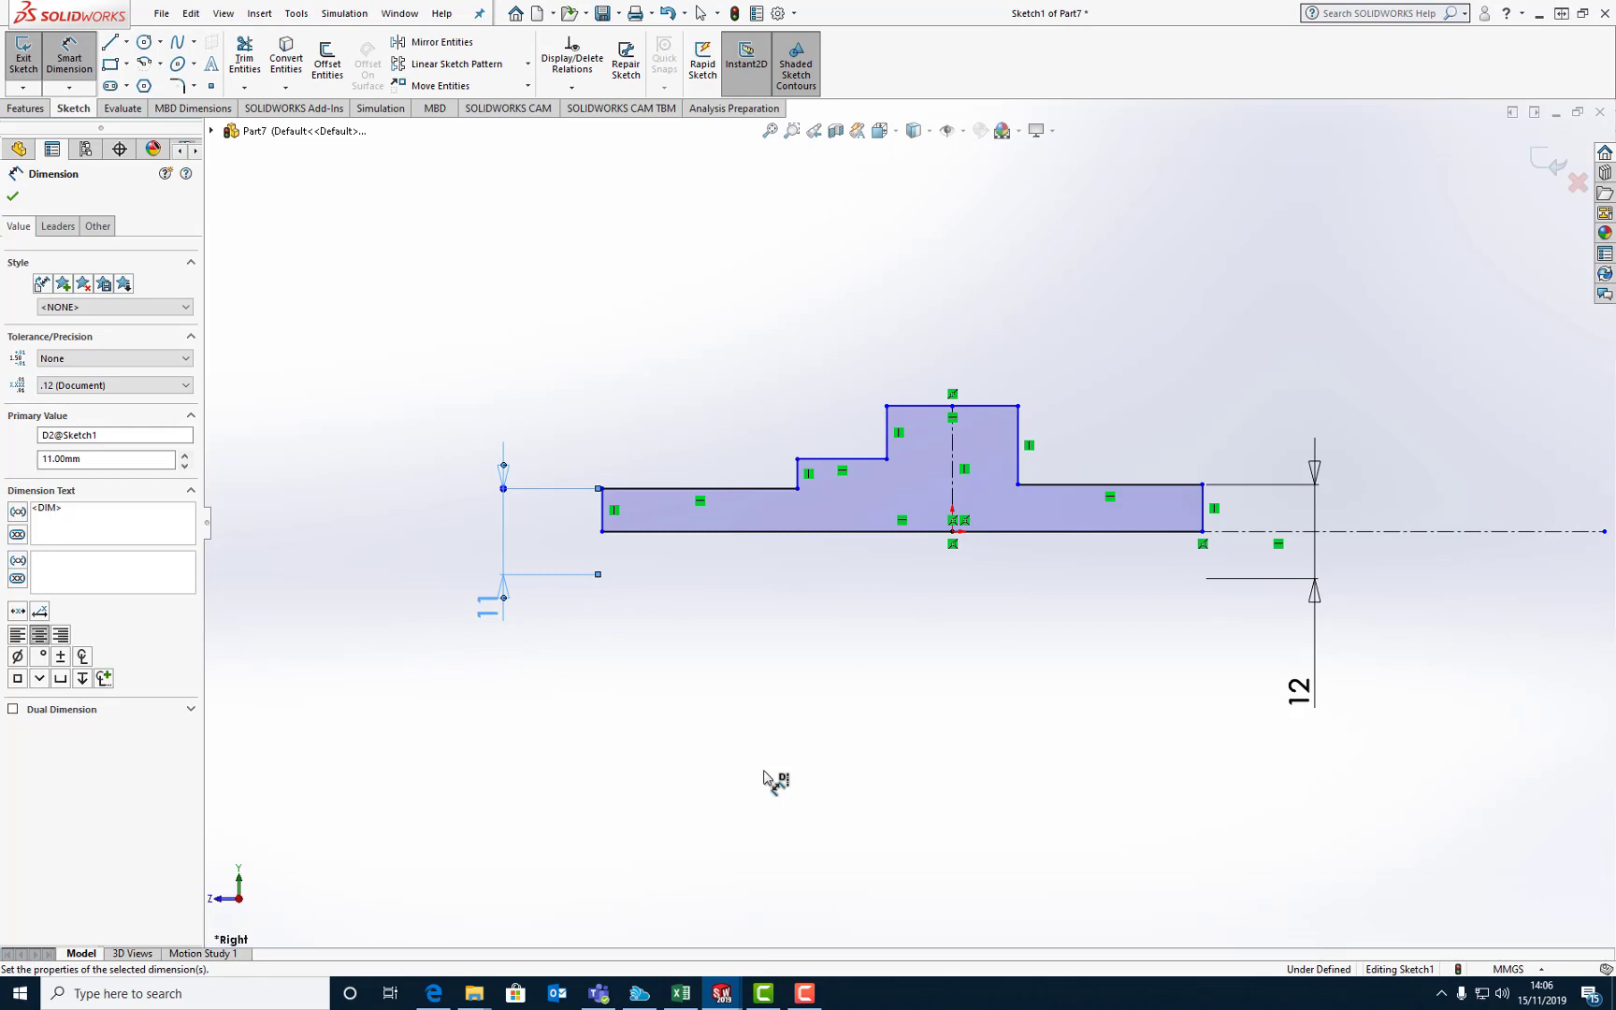
{"action": "left_click", "coordinate": [872, 459]}
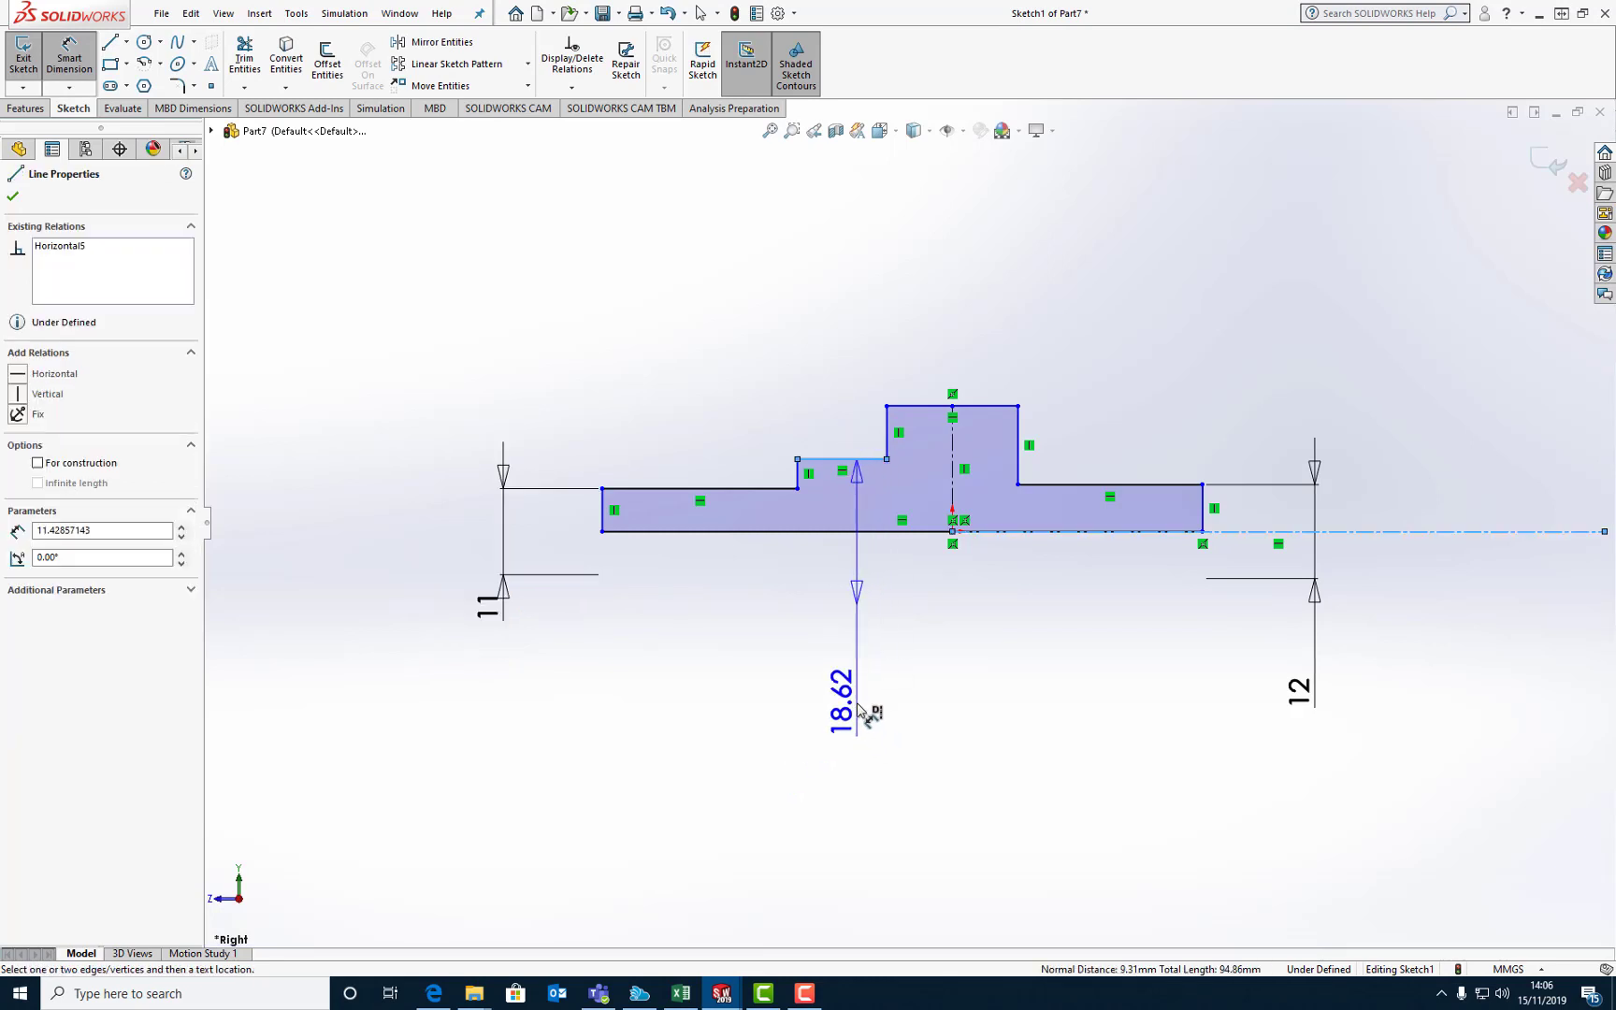
{"action": "left_click", "coordinate": [870, 715]}
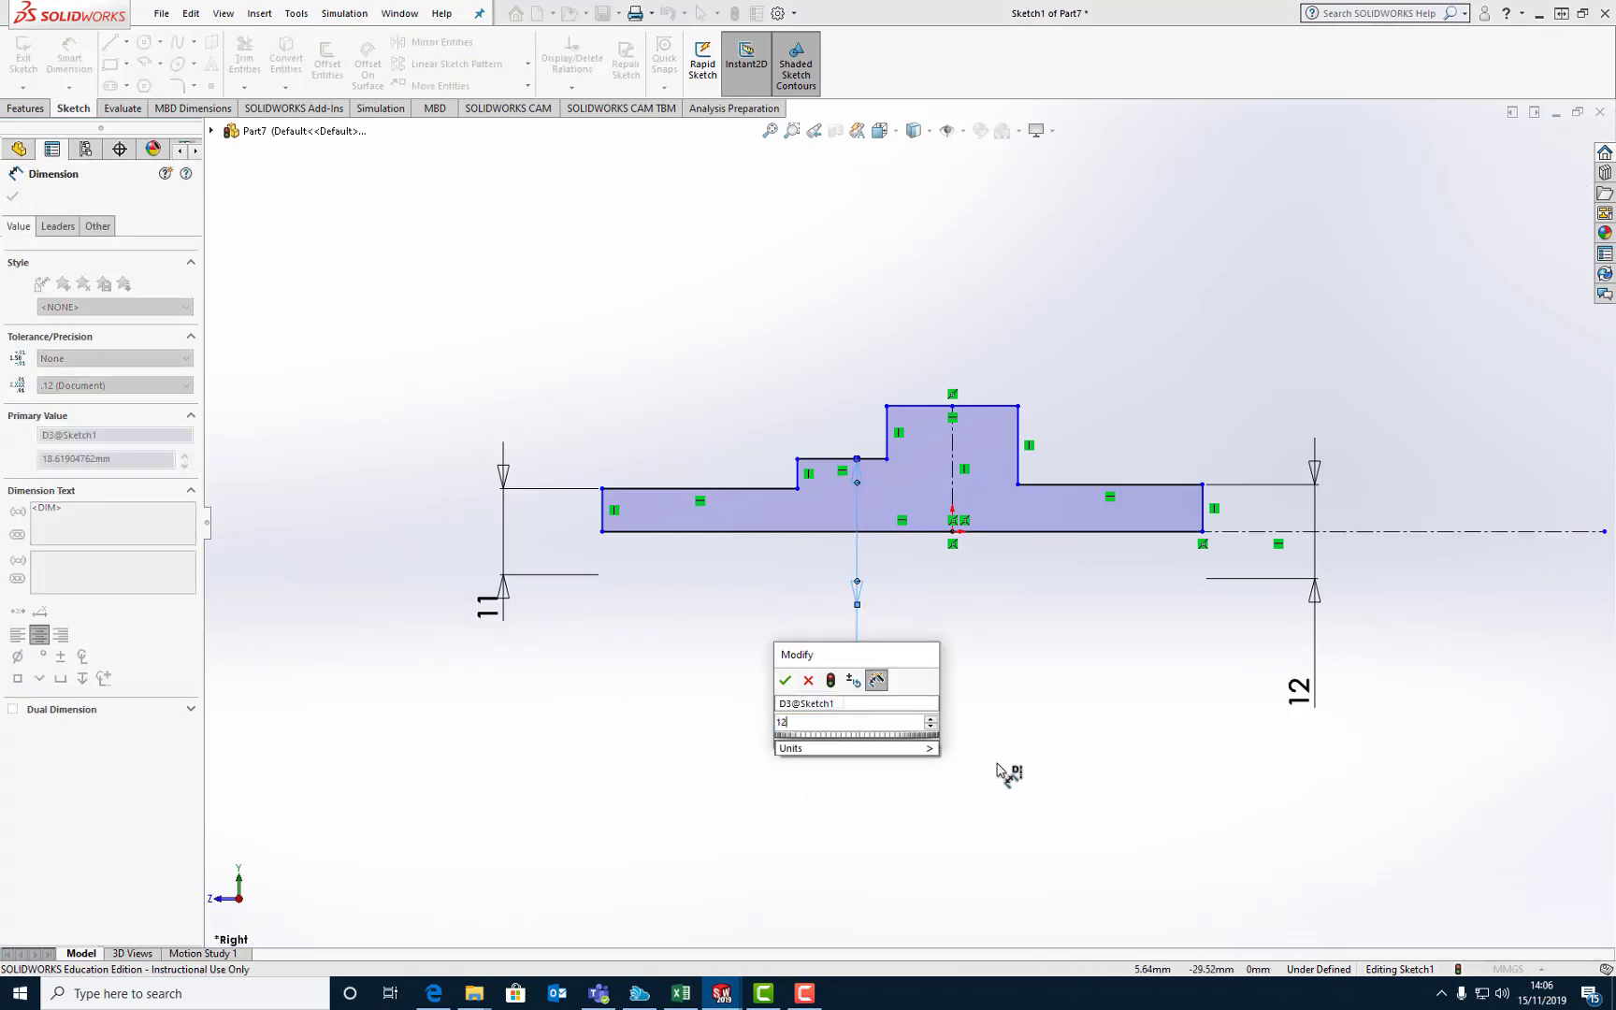
{"action": "key", "text": "Escape"}
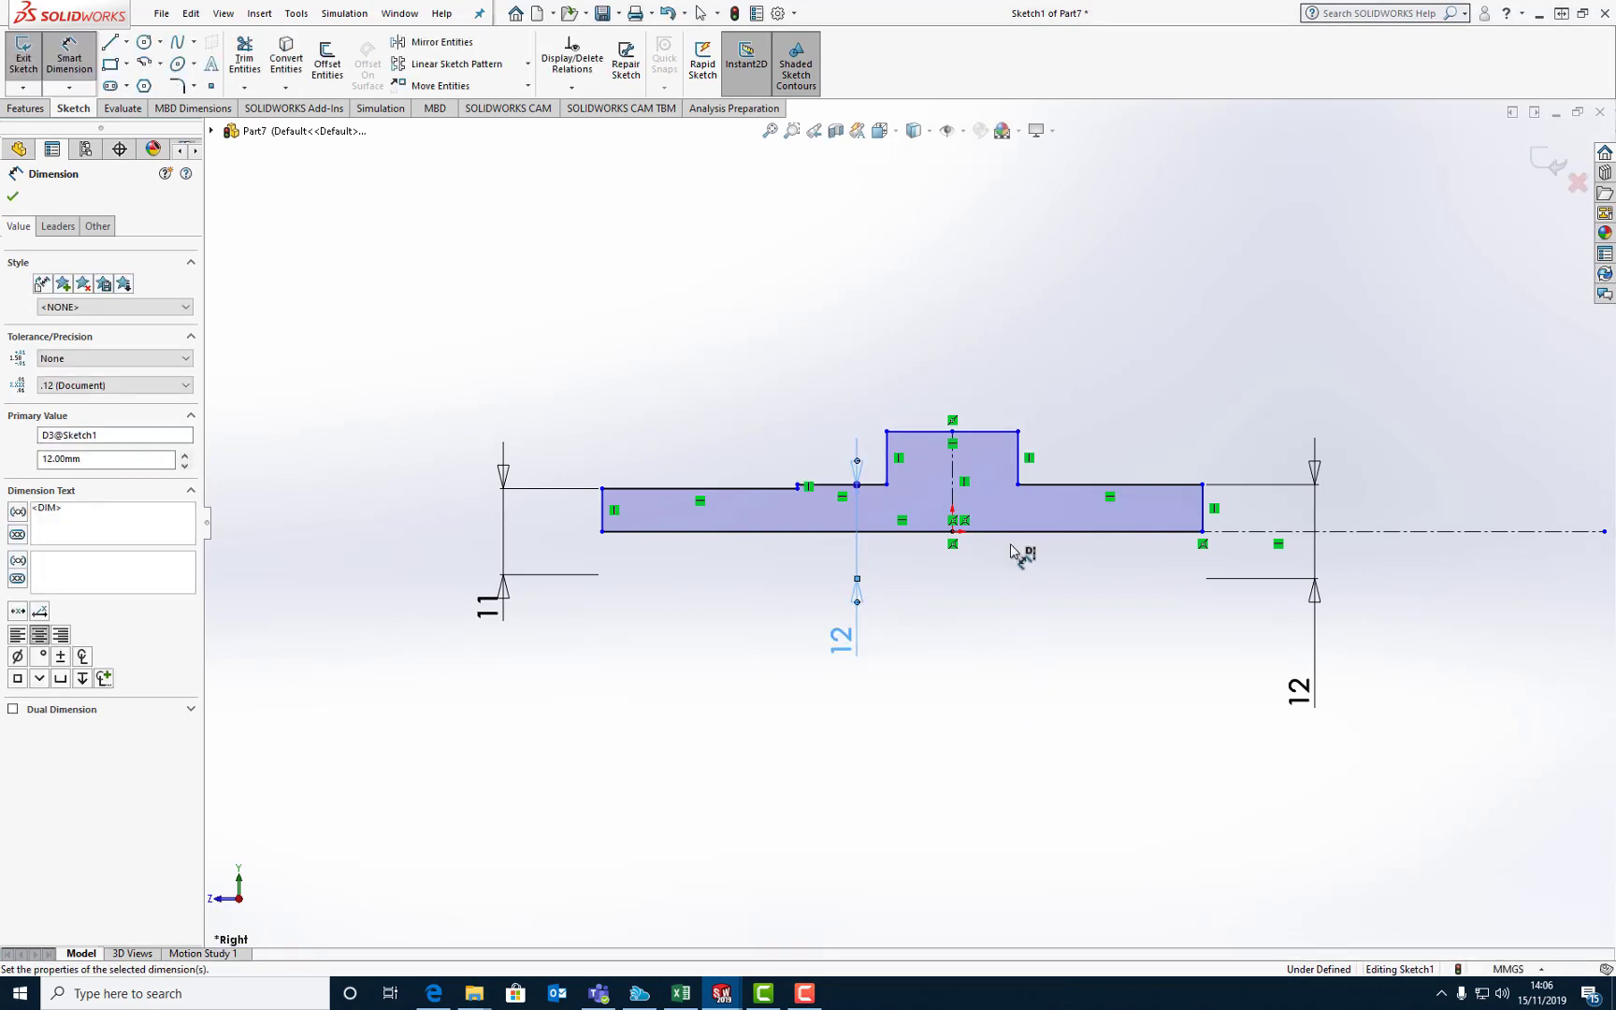
Step: Dimension the tallest middle segment with a 14 mm diameter across the centerline and a 30 mm length
{"action": "left_click", "coordinate": [979, 439]}
{"action": "left_click", "coordinate": [997, 532]}
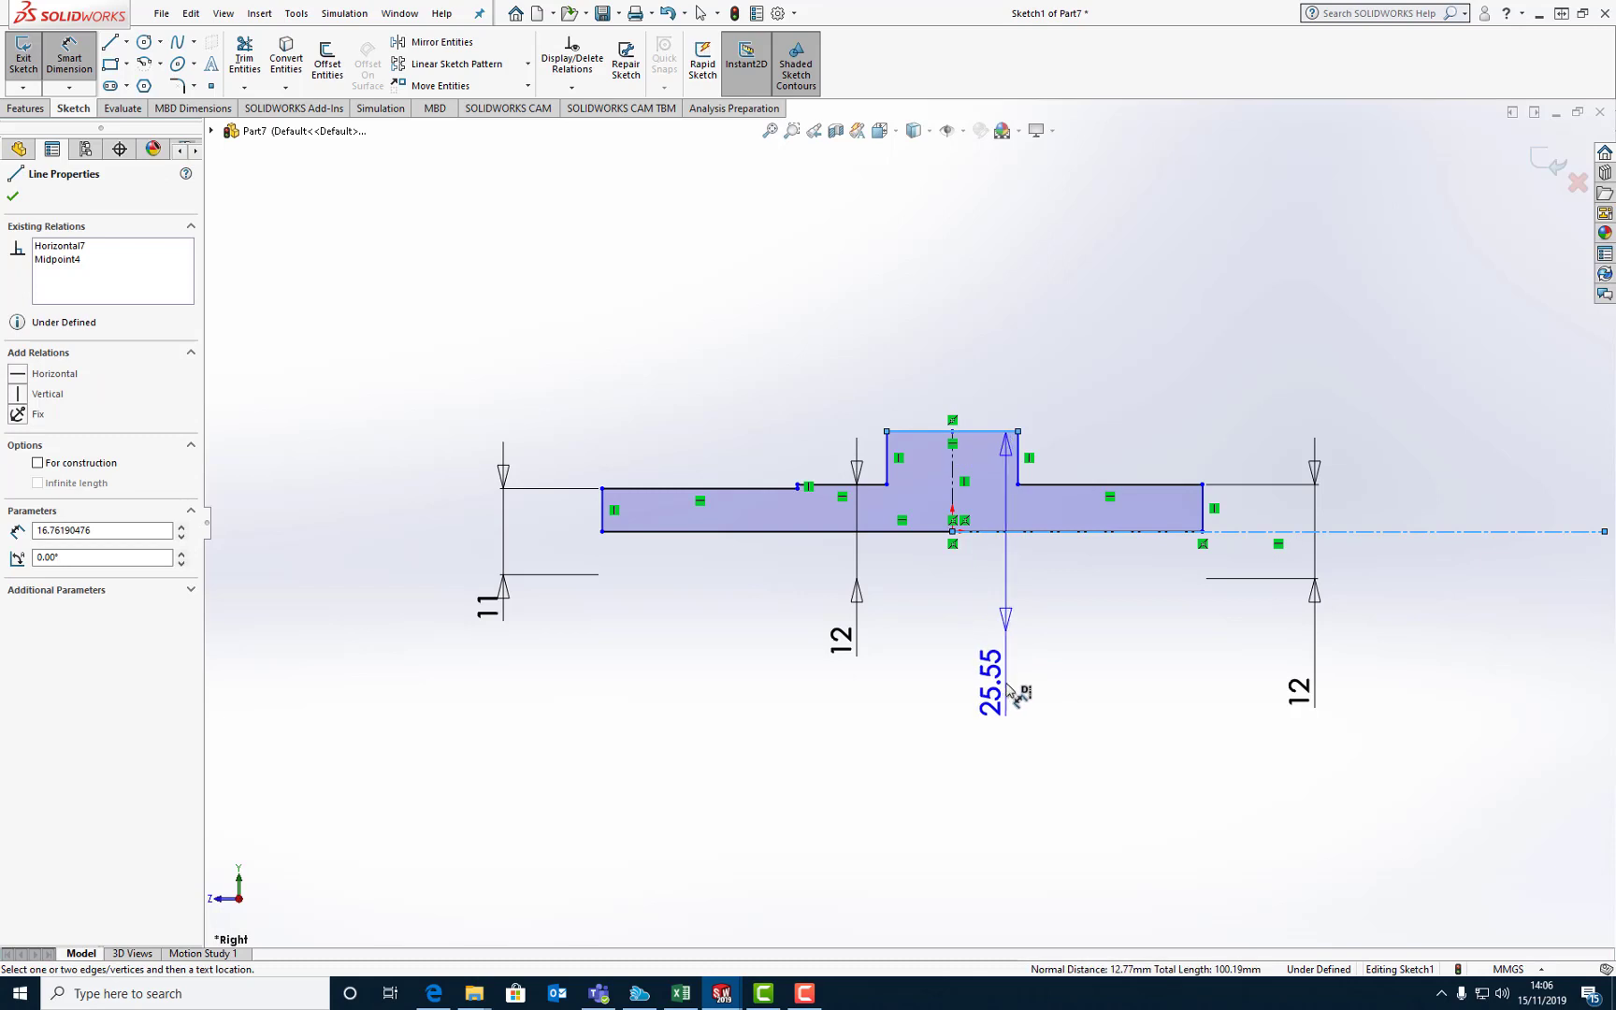
{"action": "left_click", "coordinate": [1017, 685]}
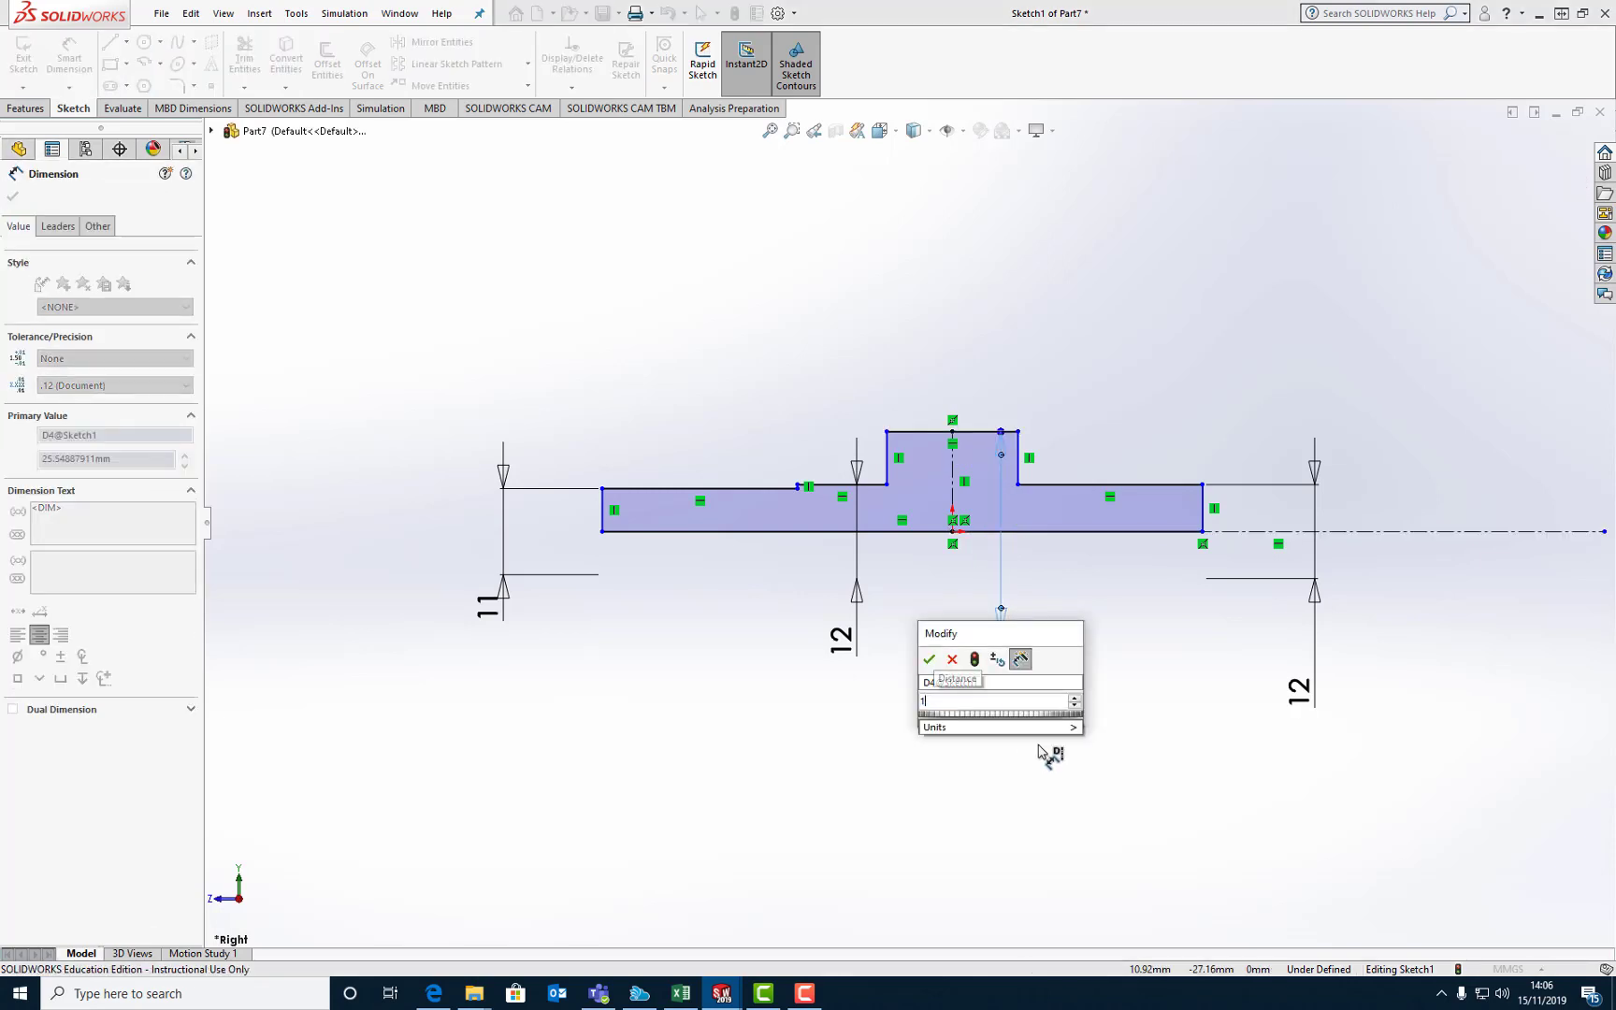
{"action": "key", "text": "Return"}
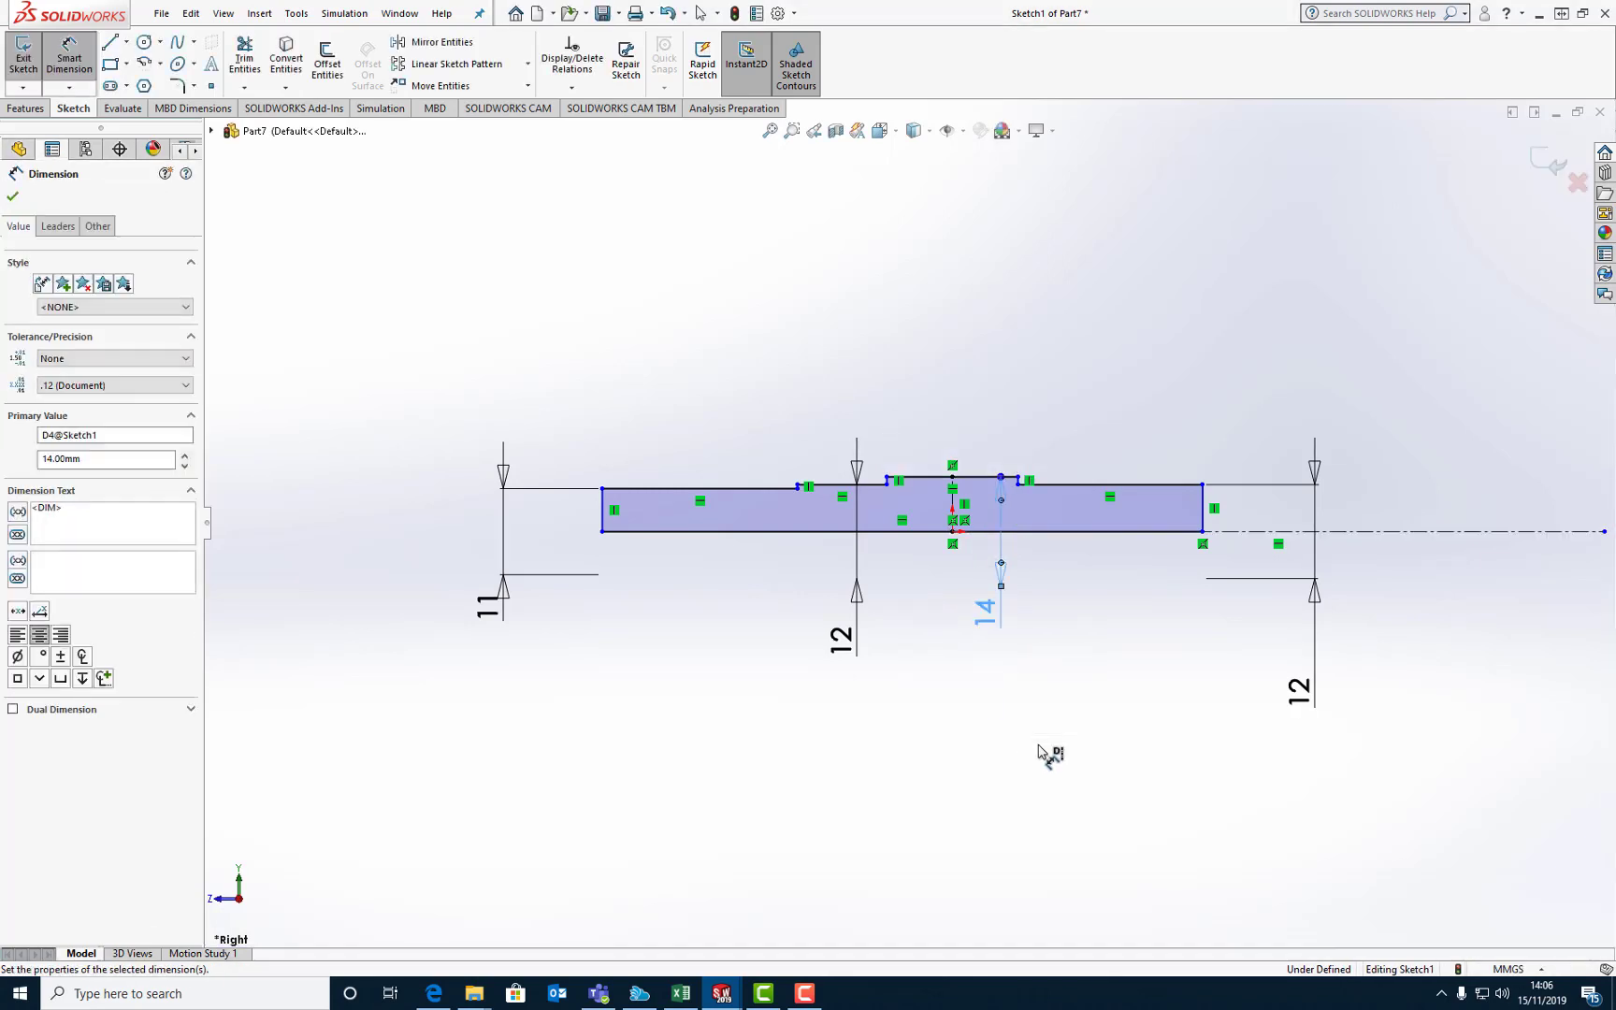
{"action": "left_click", "coordinate": [955, 479]}
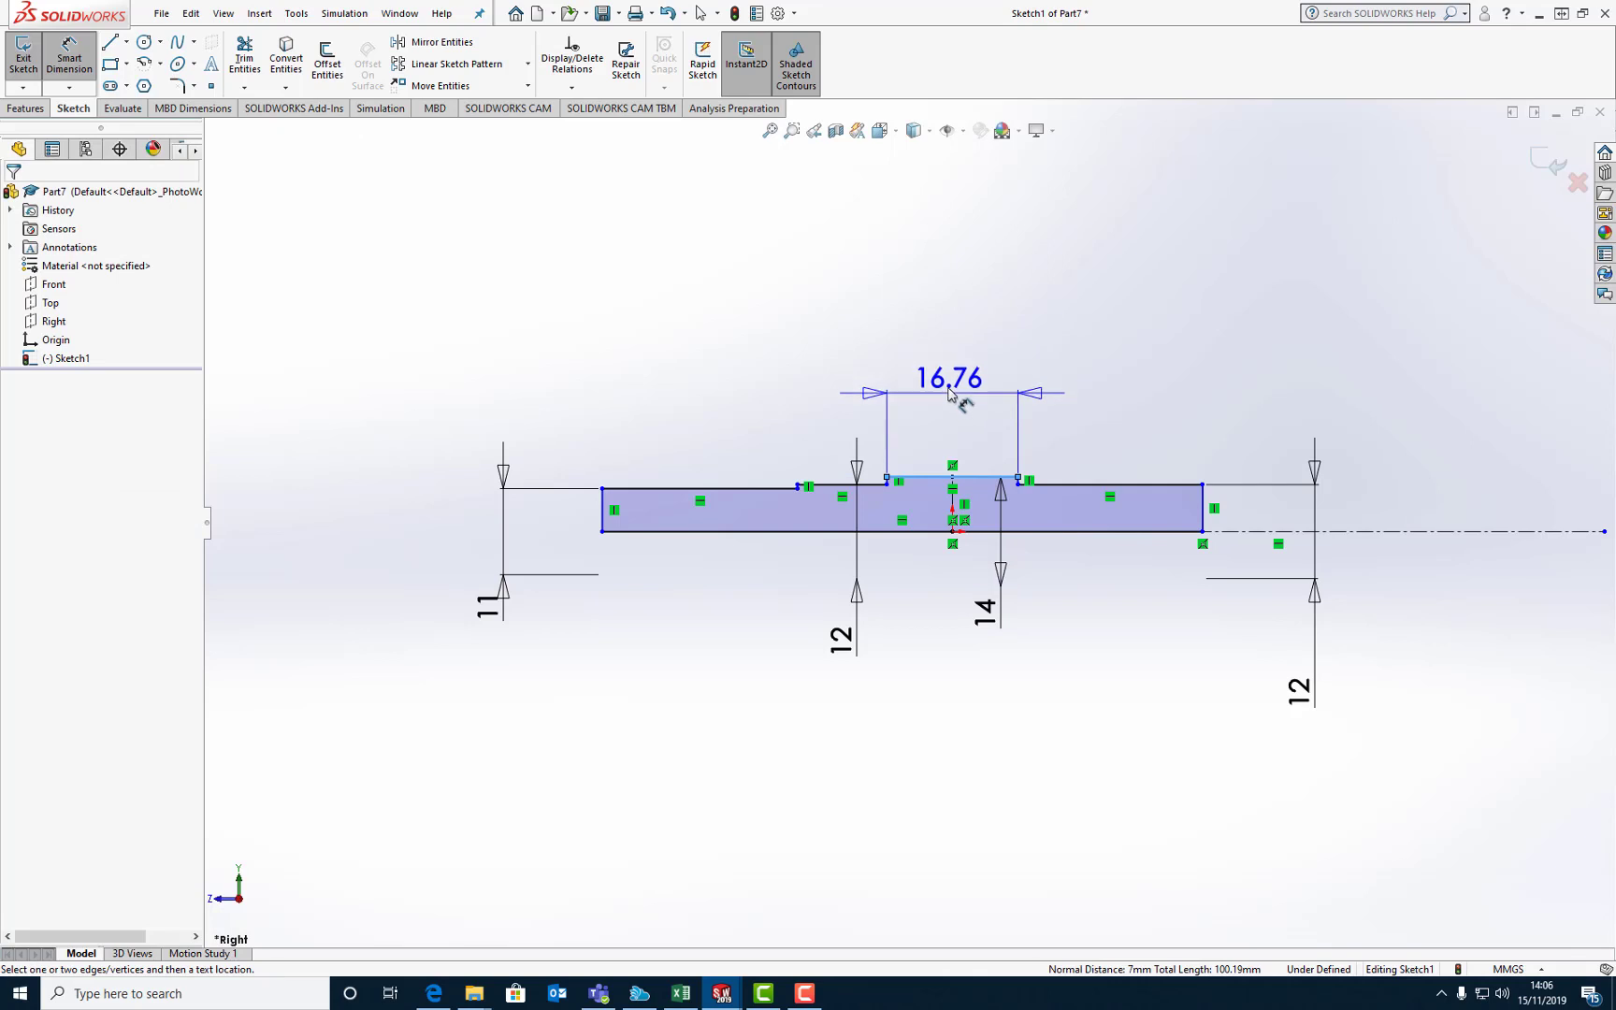
{"action": "left_click", "coordinate": [948, 367]}
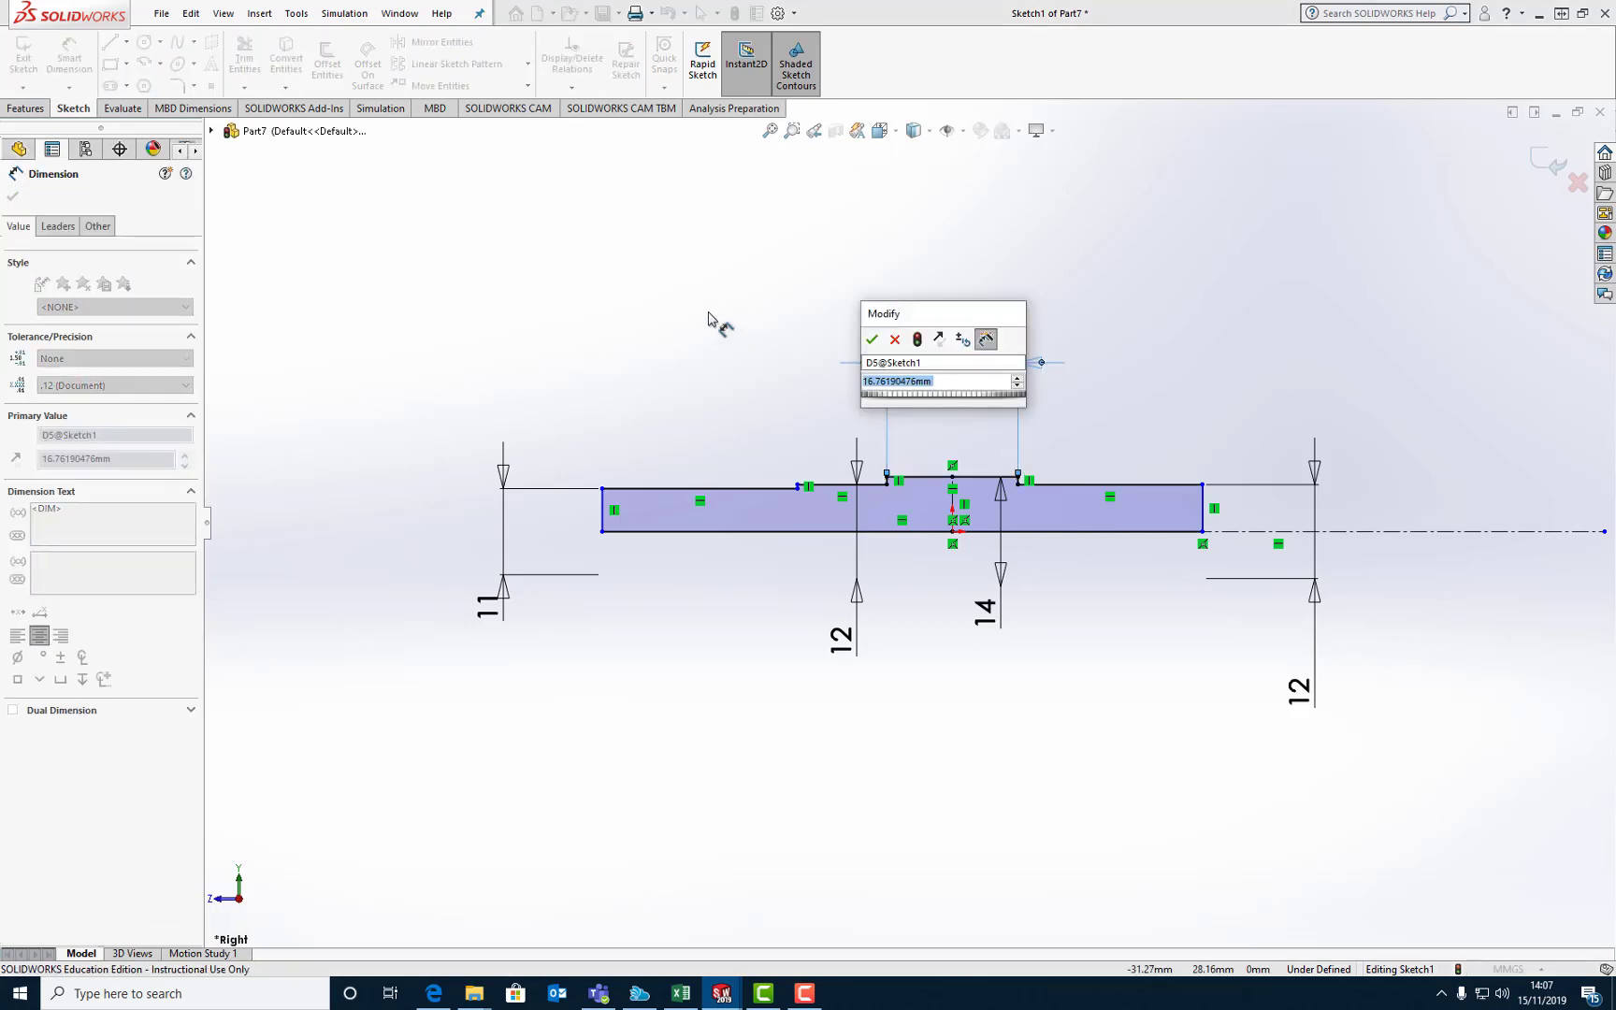
{"action": "type", "text": "30"}
{"action": "key", "text": "Return"}
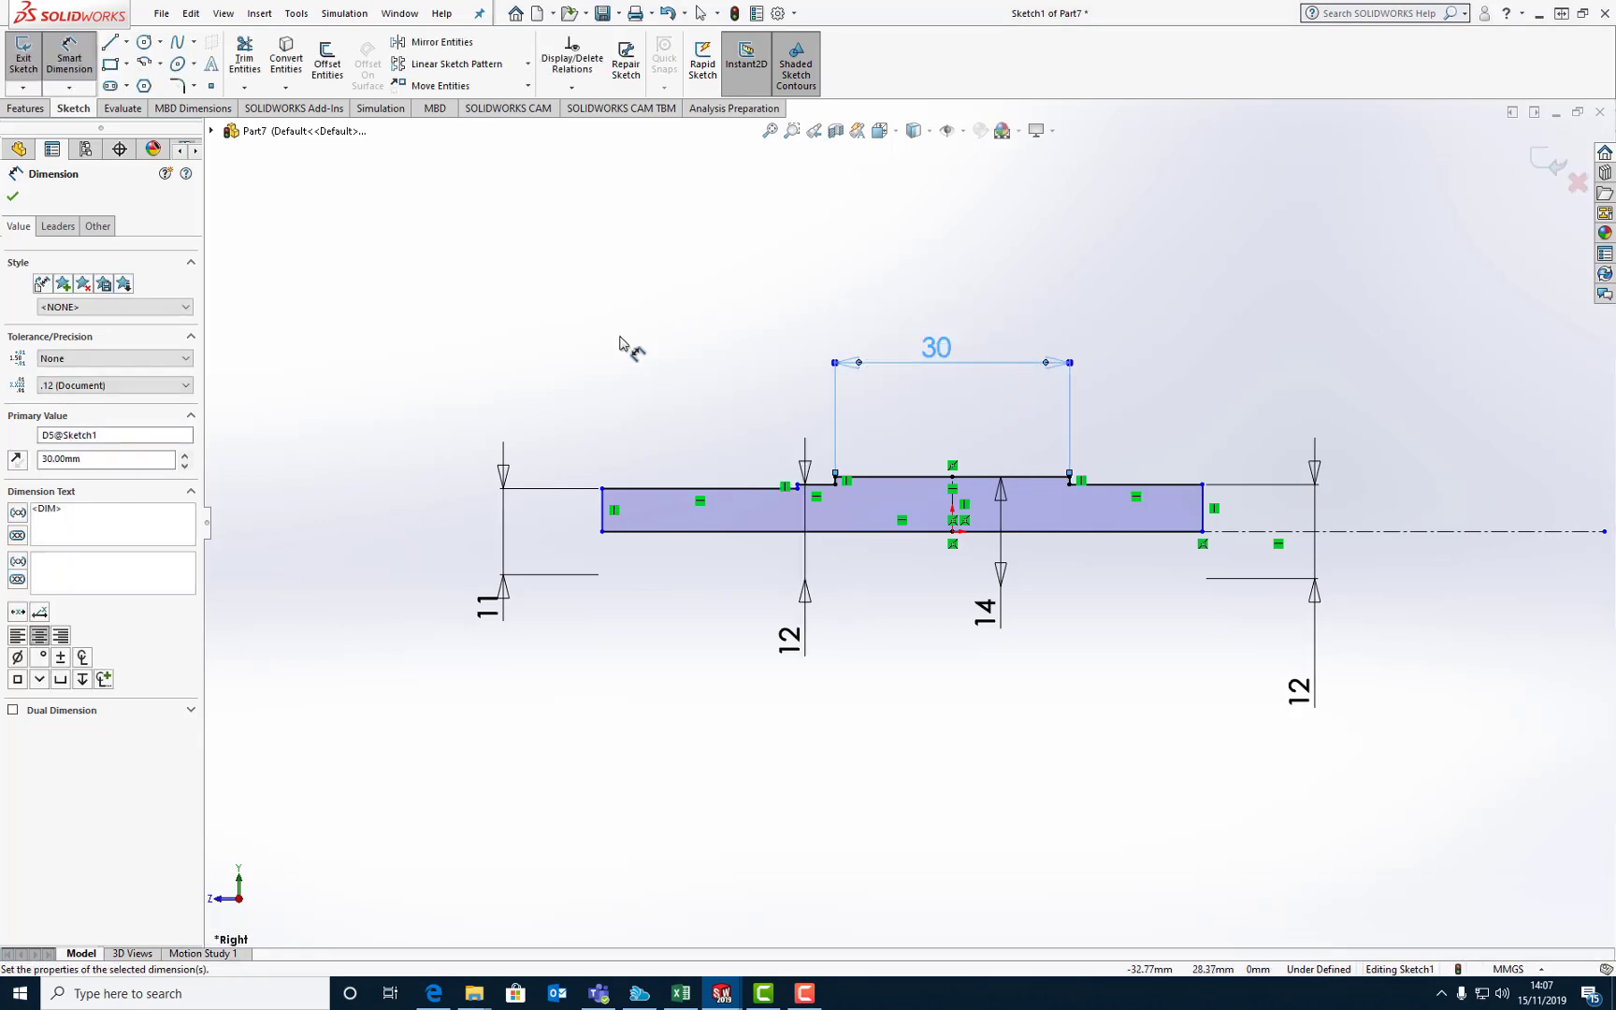
Step: Set the lengths of the two segments on either side of the middle segment to 12 mm each
{"action": "left_click", "coordinate": [813, 481]}
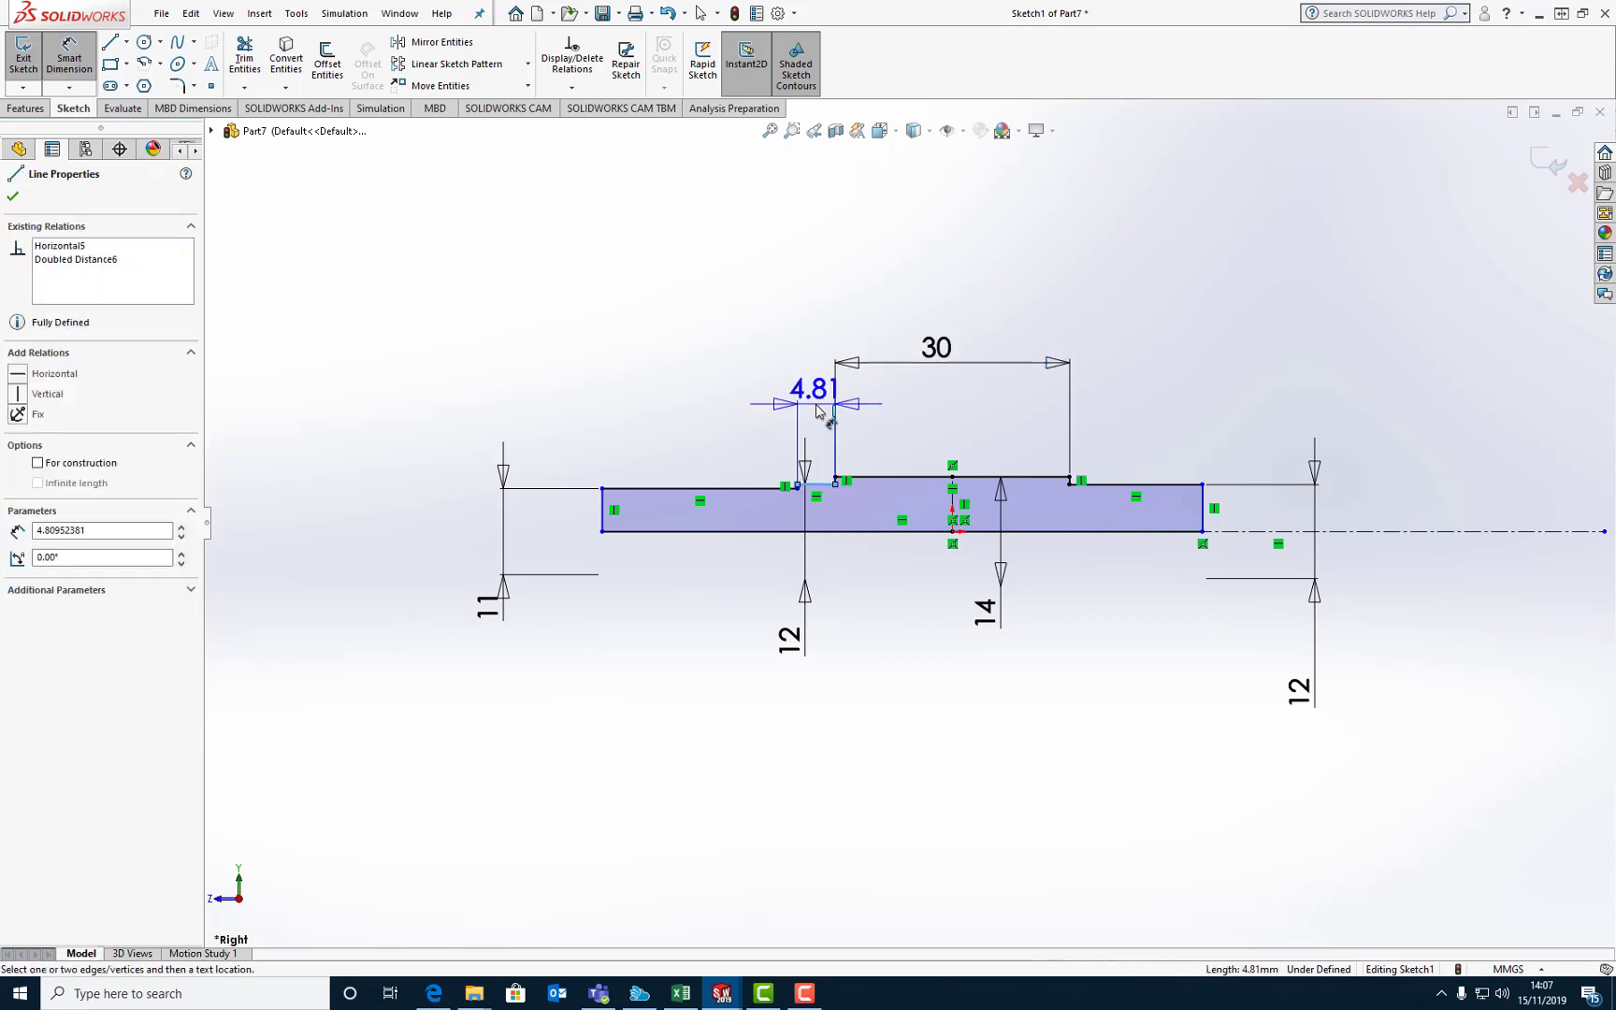
{"action": "left_click", "coordinate": [748, 393]}
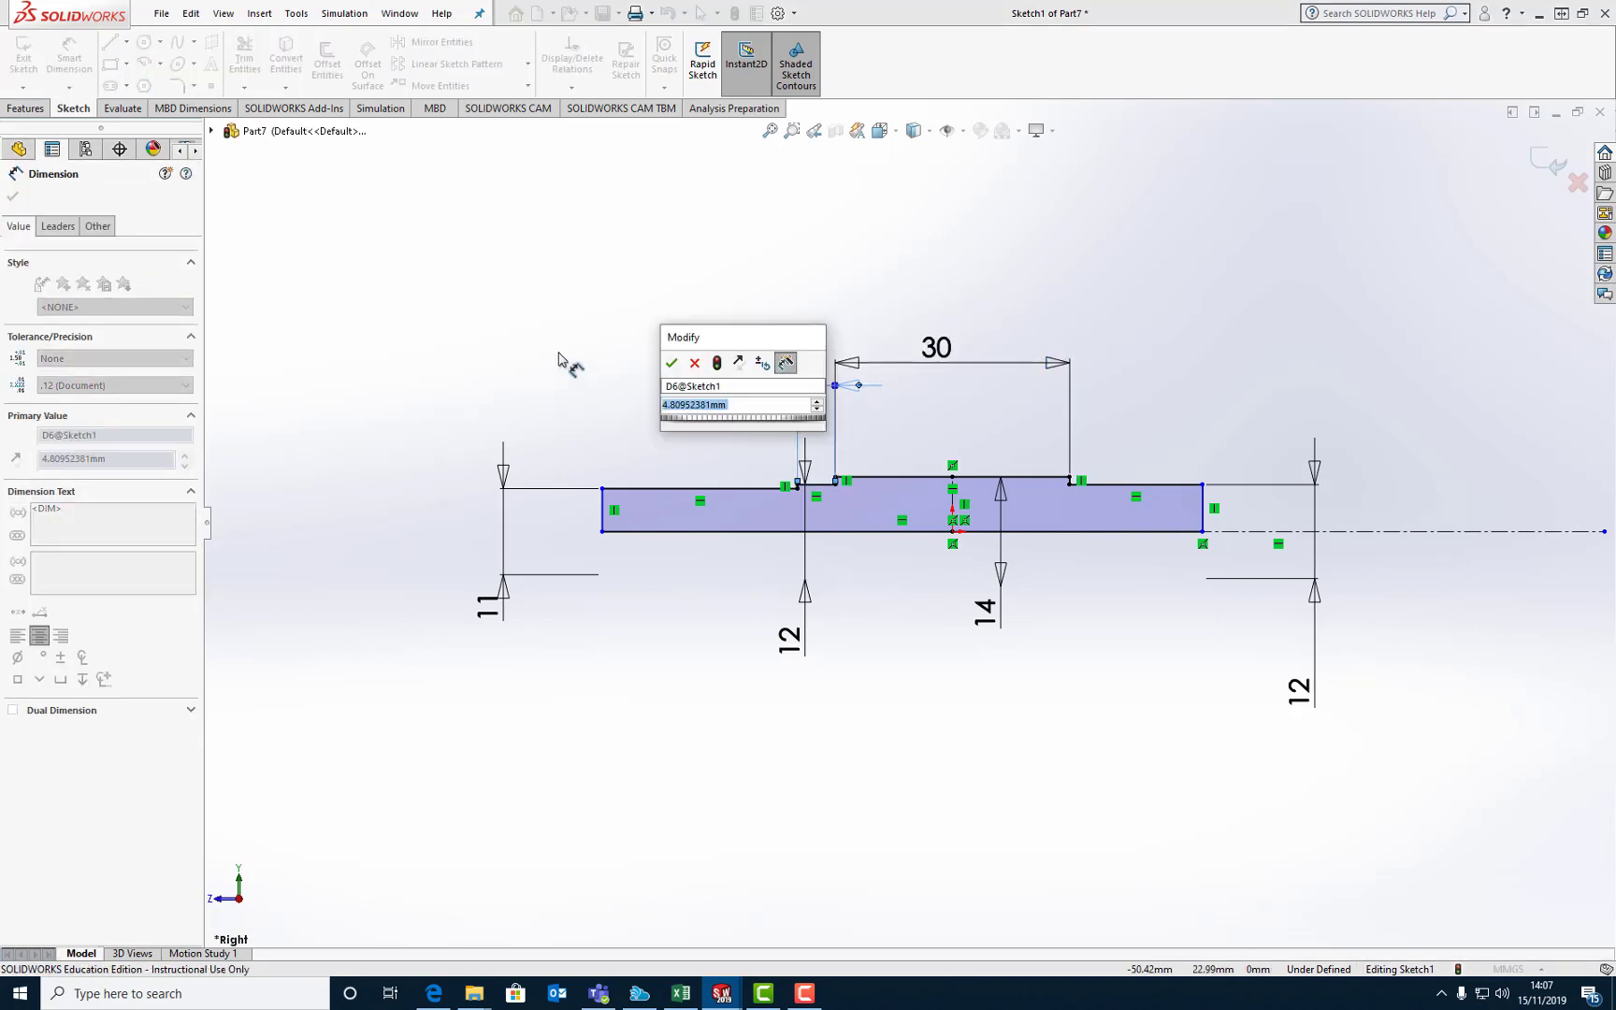
{"action": "type", "text": "12"}
{"action": "key", "text": "Return"}
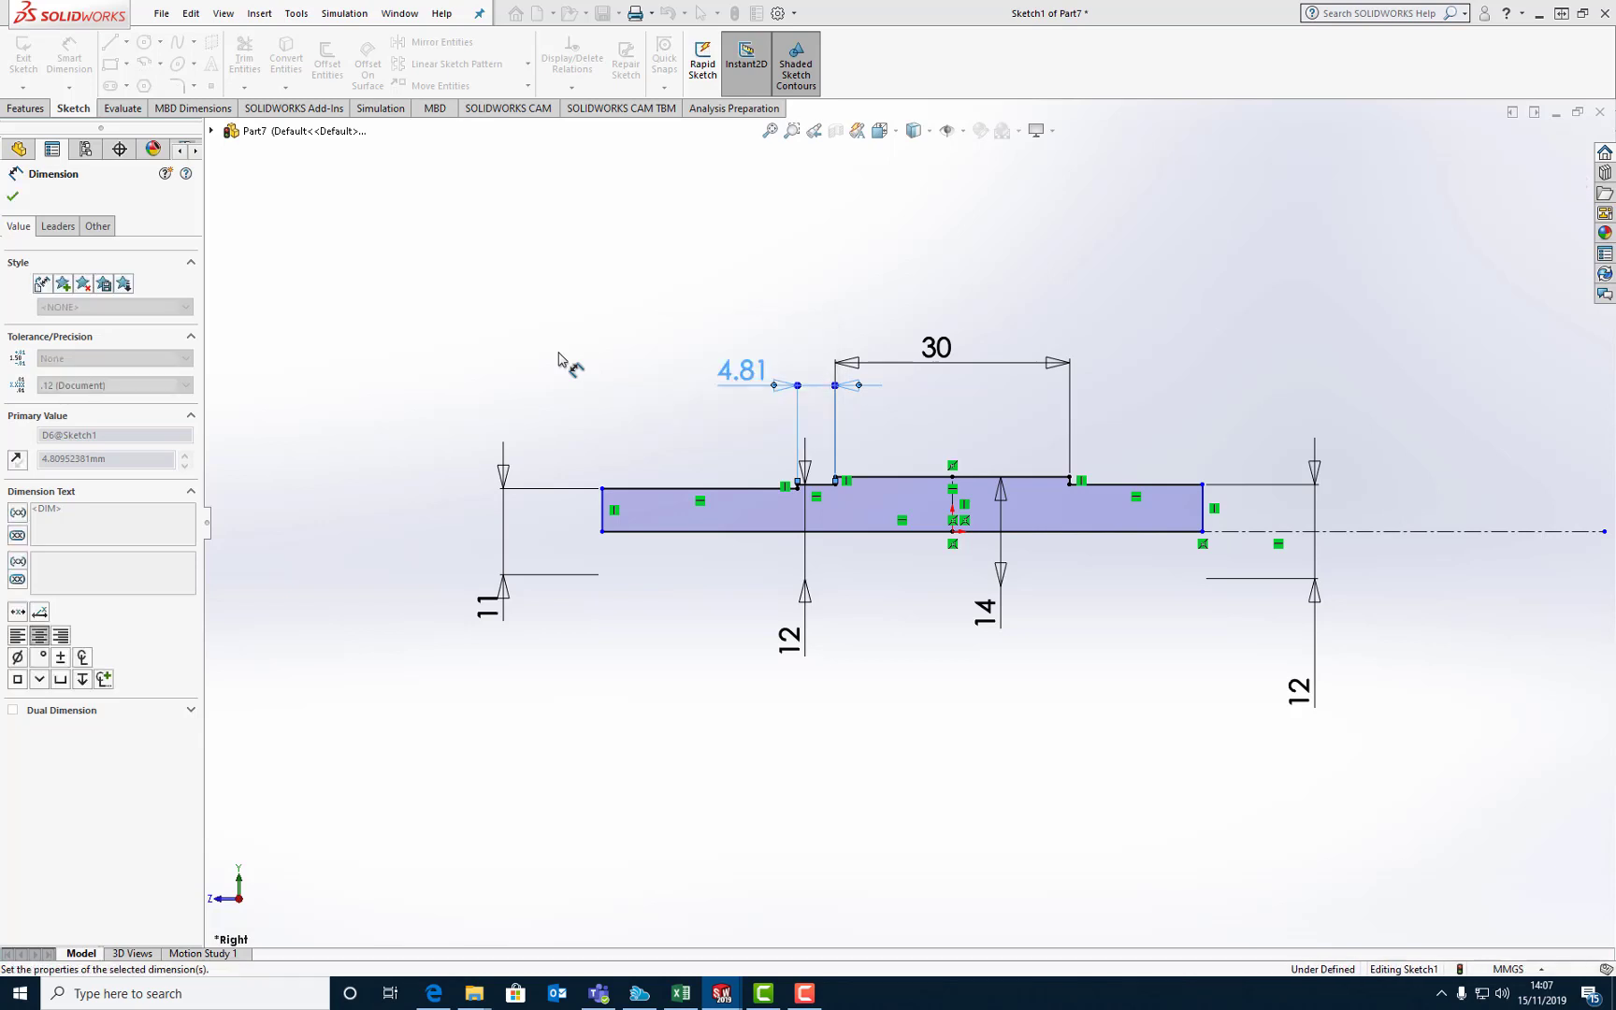
{"action": "left_click", "coordinate": [1147, 465]}
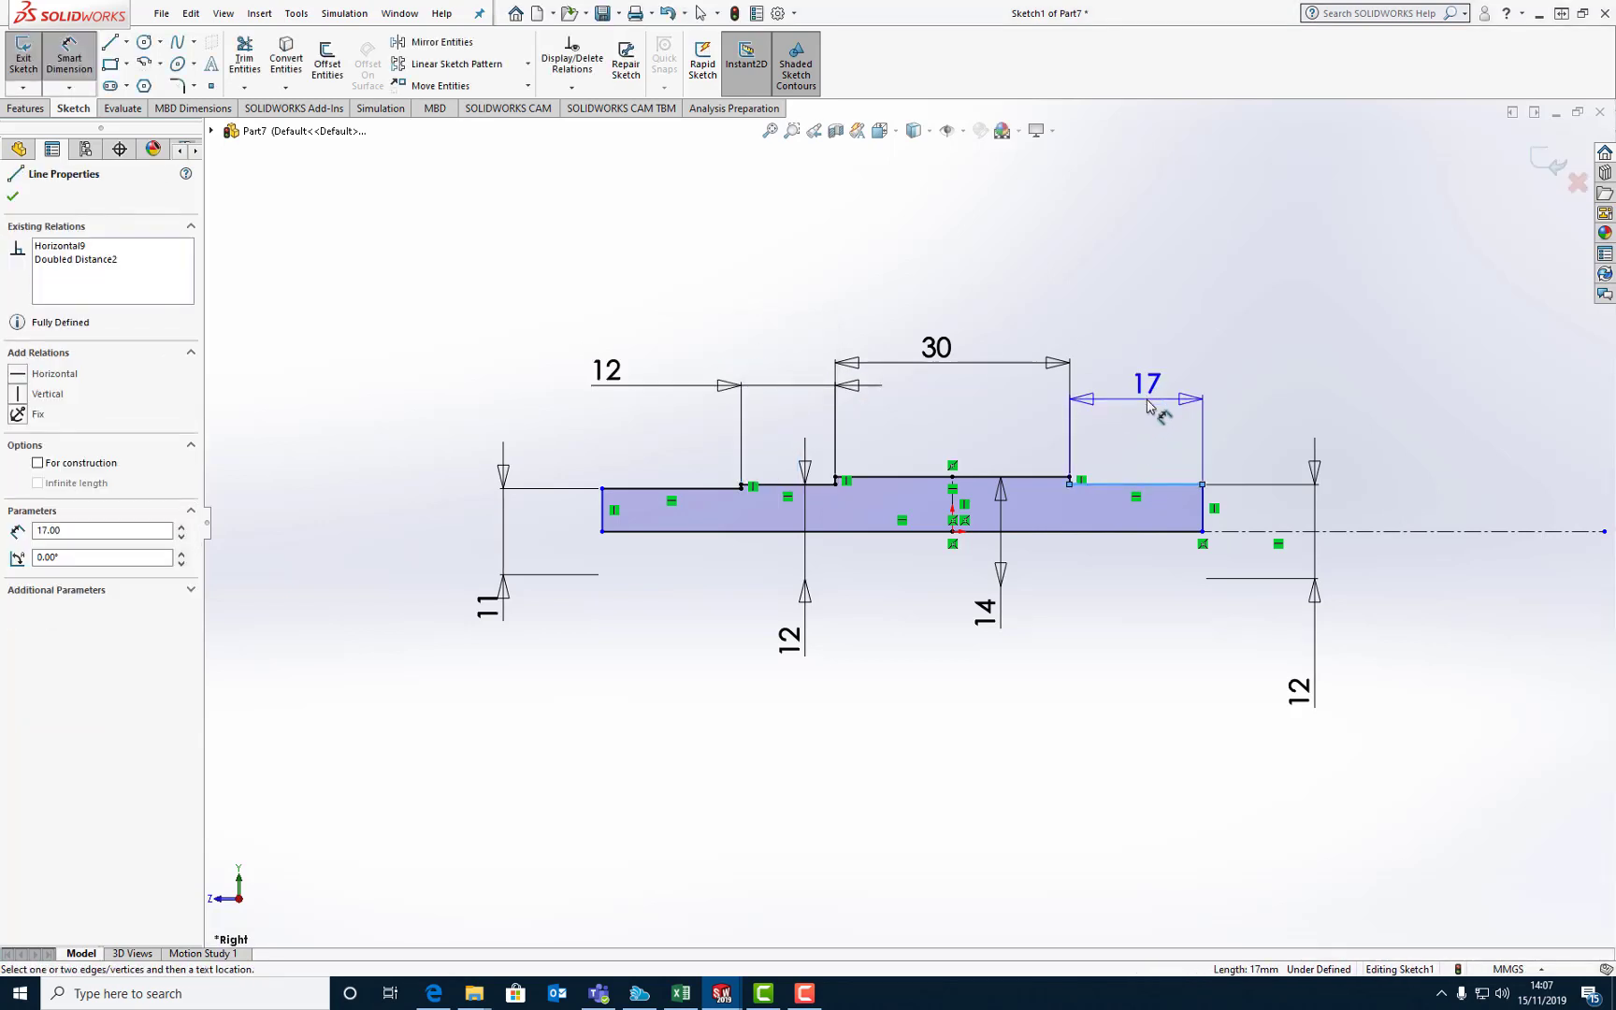
{"action": "left_click", "coordinate": [1145, 395]}
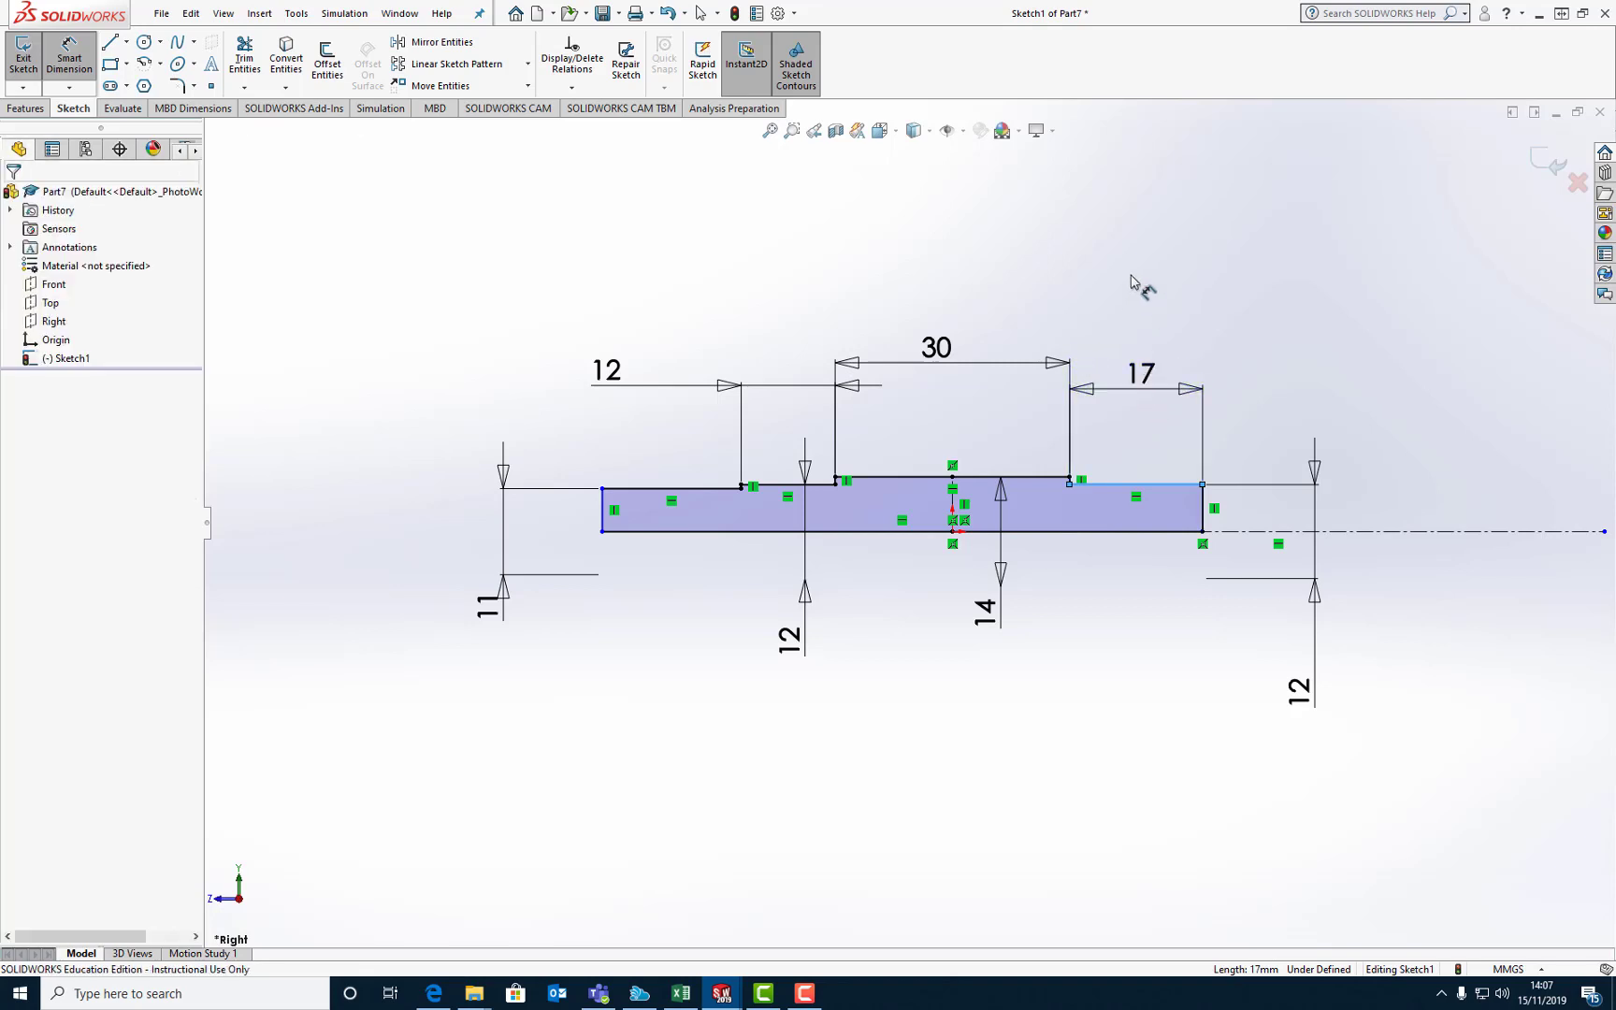
{"action": "type", "text": "12"}
{"action": "key", "text": "Return"}
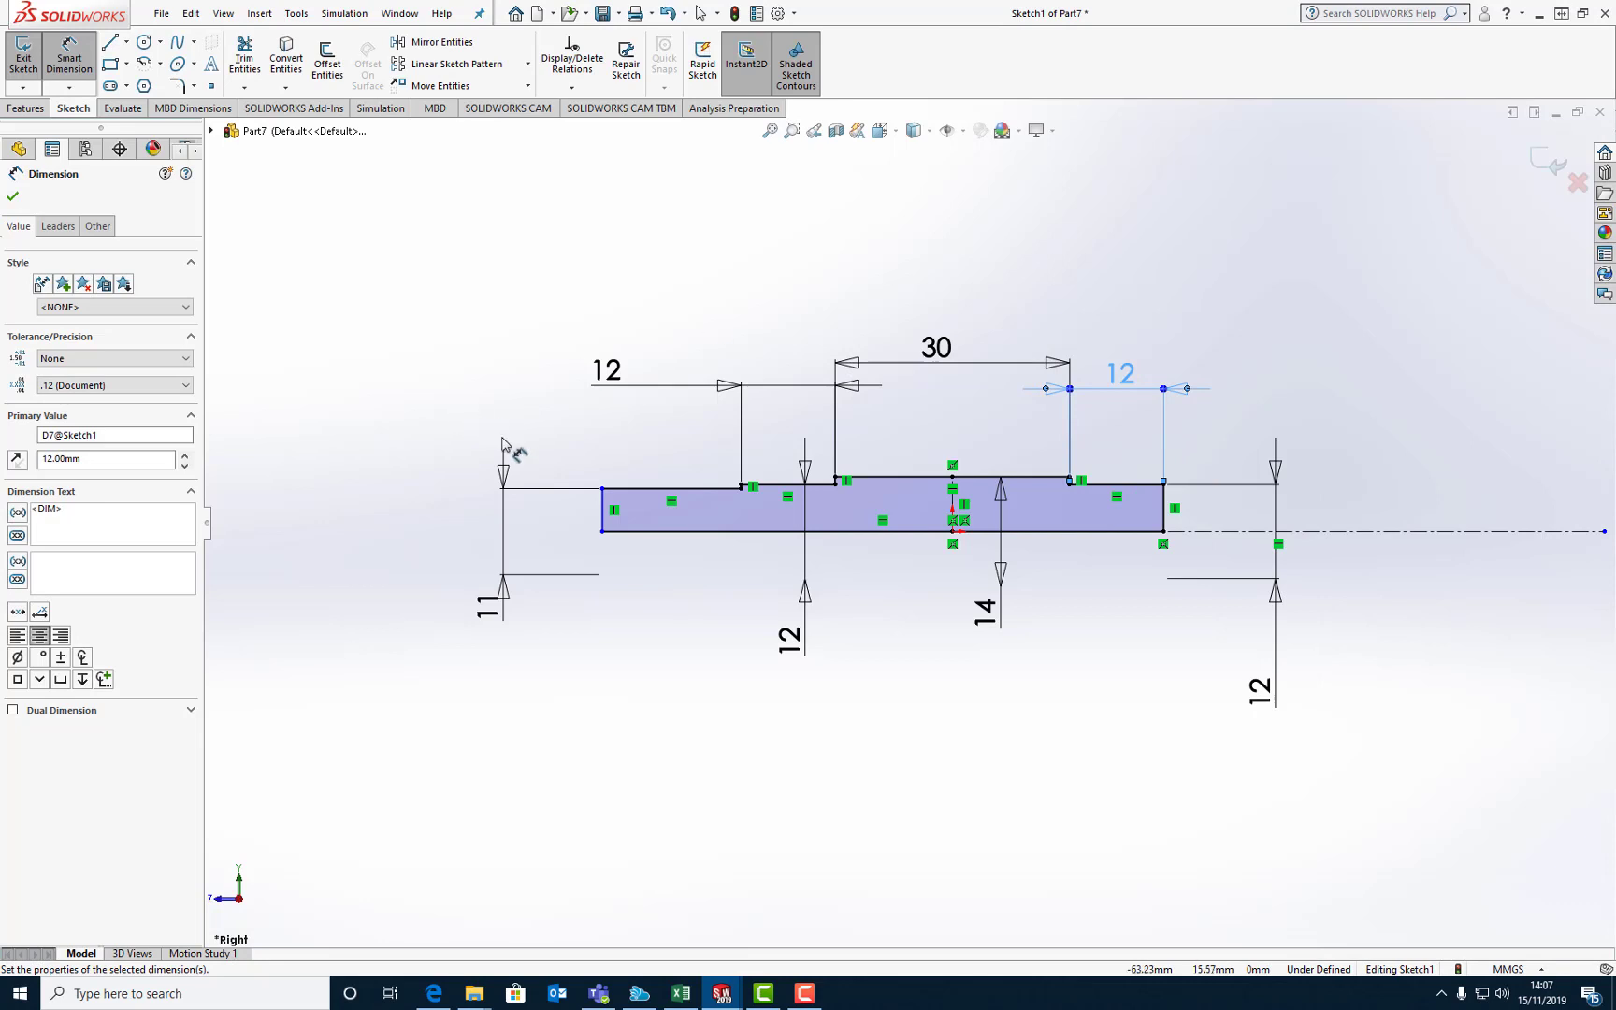
Step: Dimension the distance from the shaft's left end edge to the origin as 57 mm
{"action": "scroll", "coordinate": [714, 491], "scroll_direction": "up", "scroll_amount": 2}
{"action": "scroll", "coordinate": [821, 509], "scroll_direction": "down", "scroll_amount": 1}
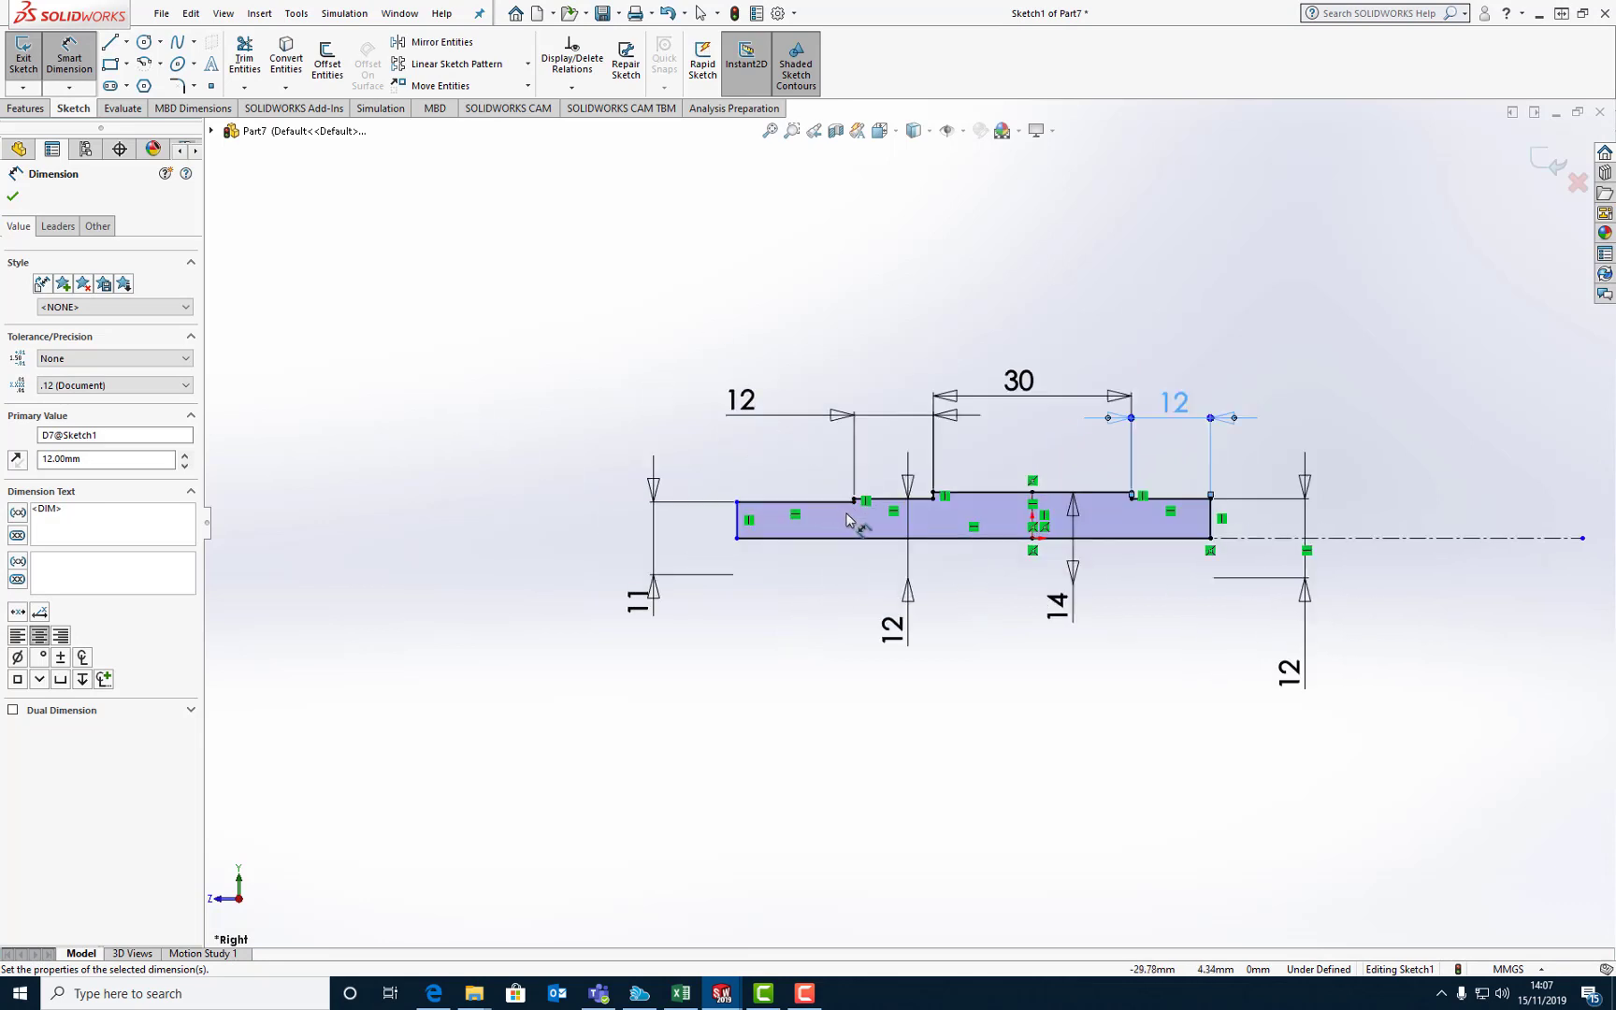
{"action": "scroll", "coordinate": [851, 516], "scroll_direction": "down", "scroll_amount": 3}
{"action": "scroll", "coordinate": [872, 464], "scroll_direction": "up", "scroll_amount": 3}
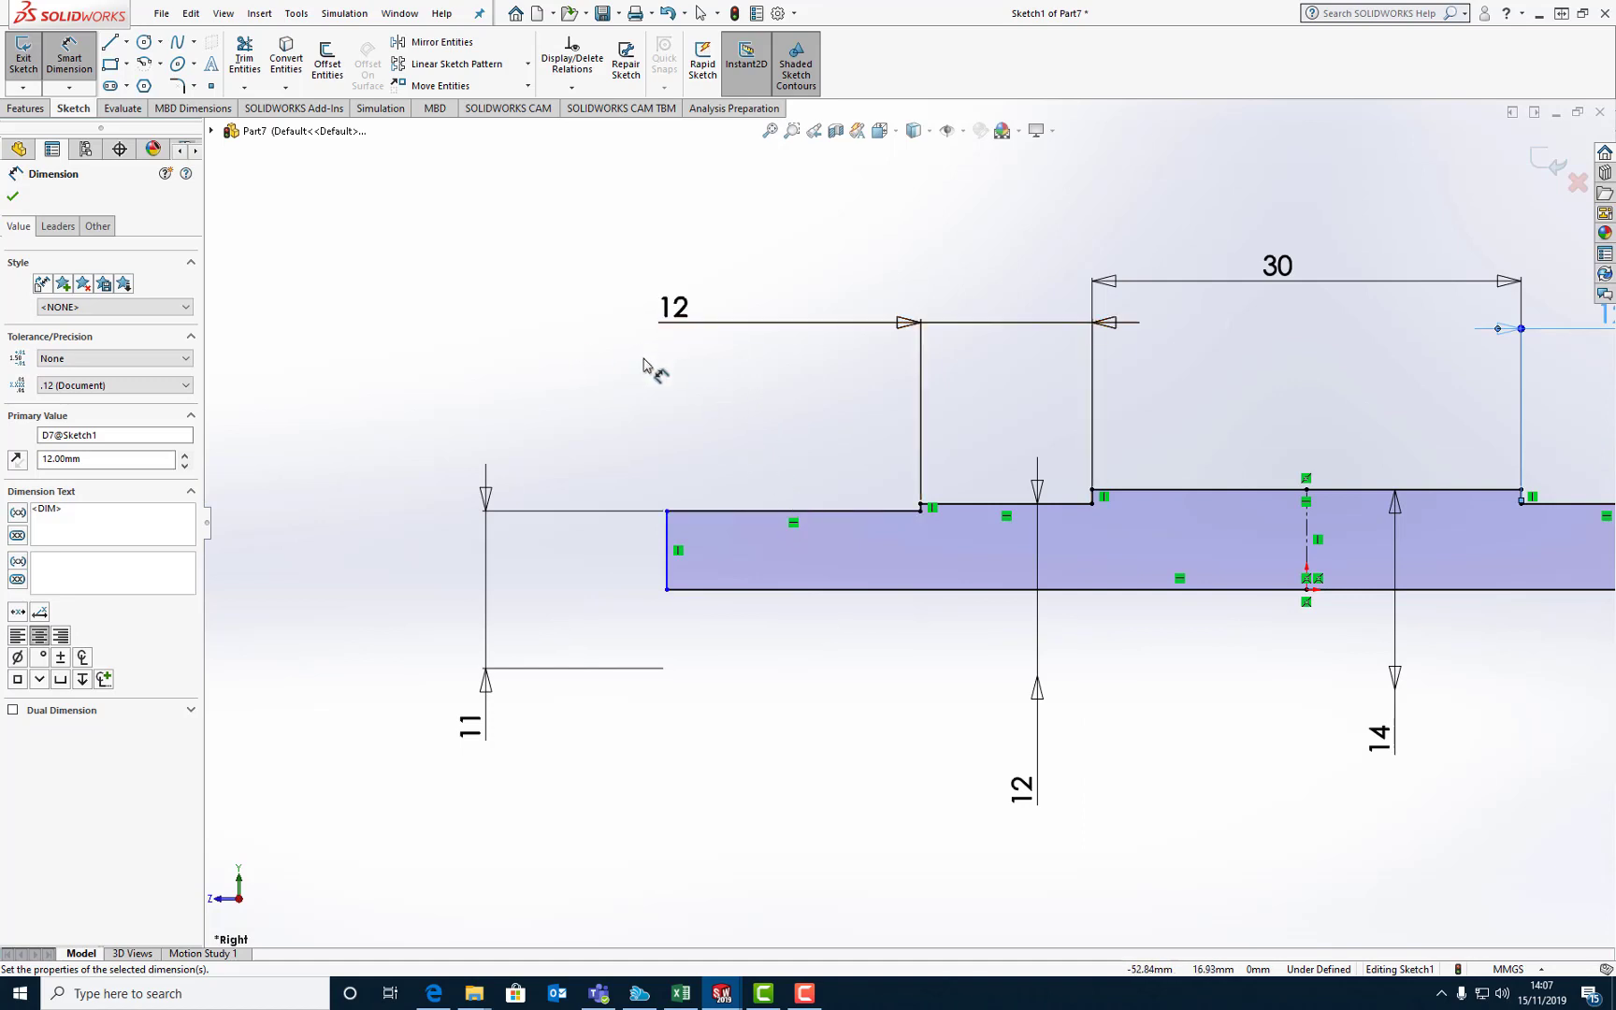
{"action": "key", "text": "z"}
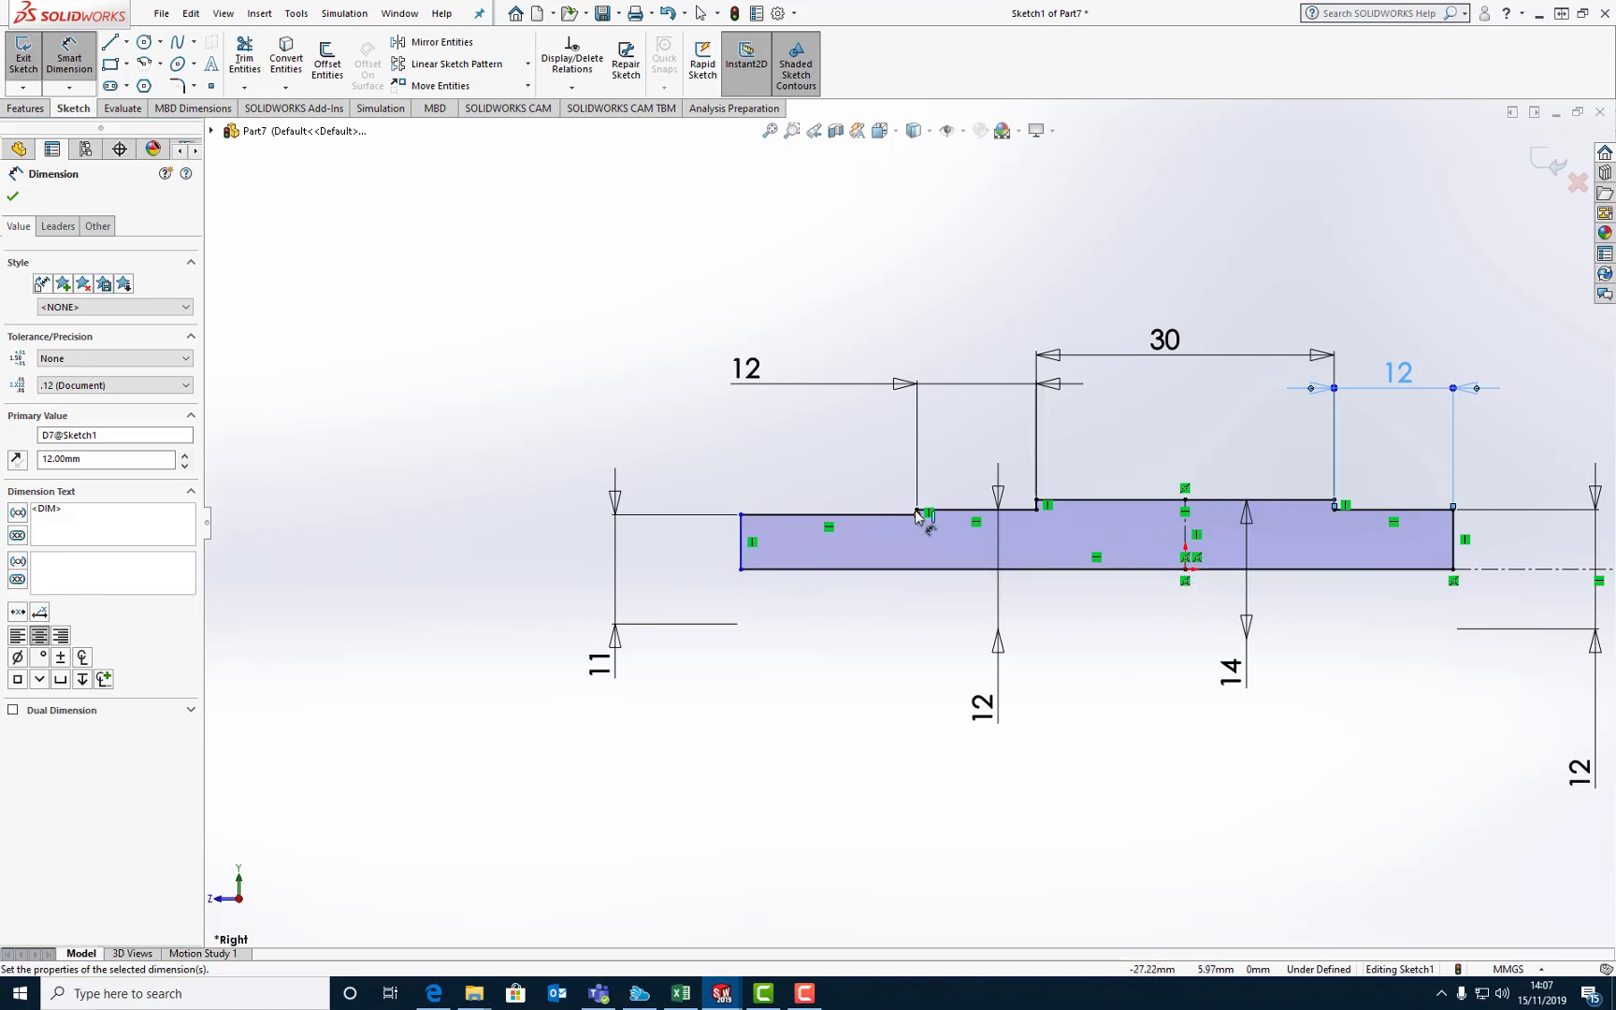
{"action": "left_click", "coordinate": [741, 556]}
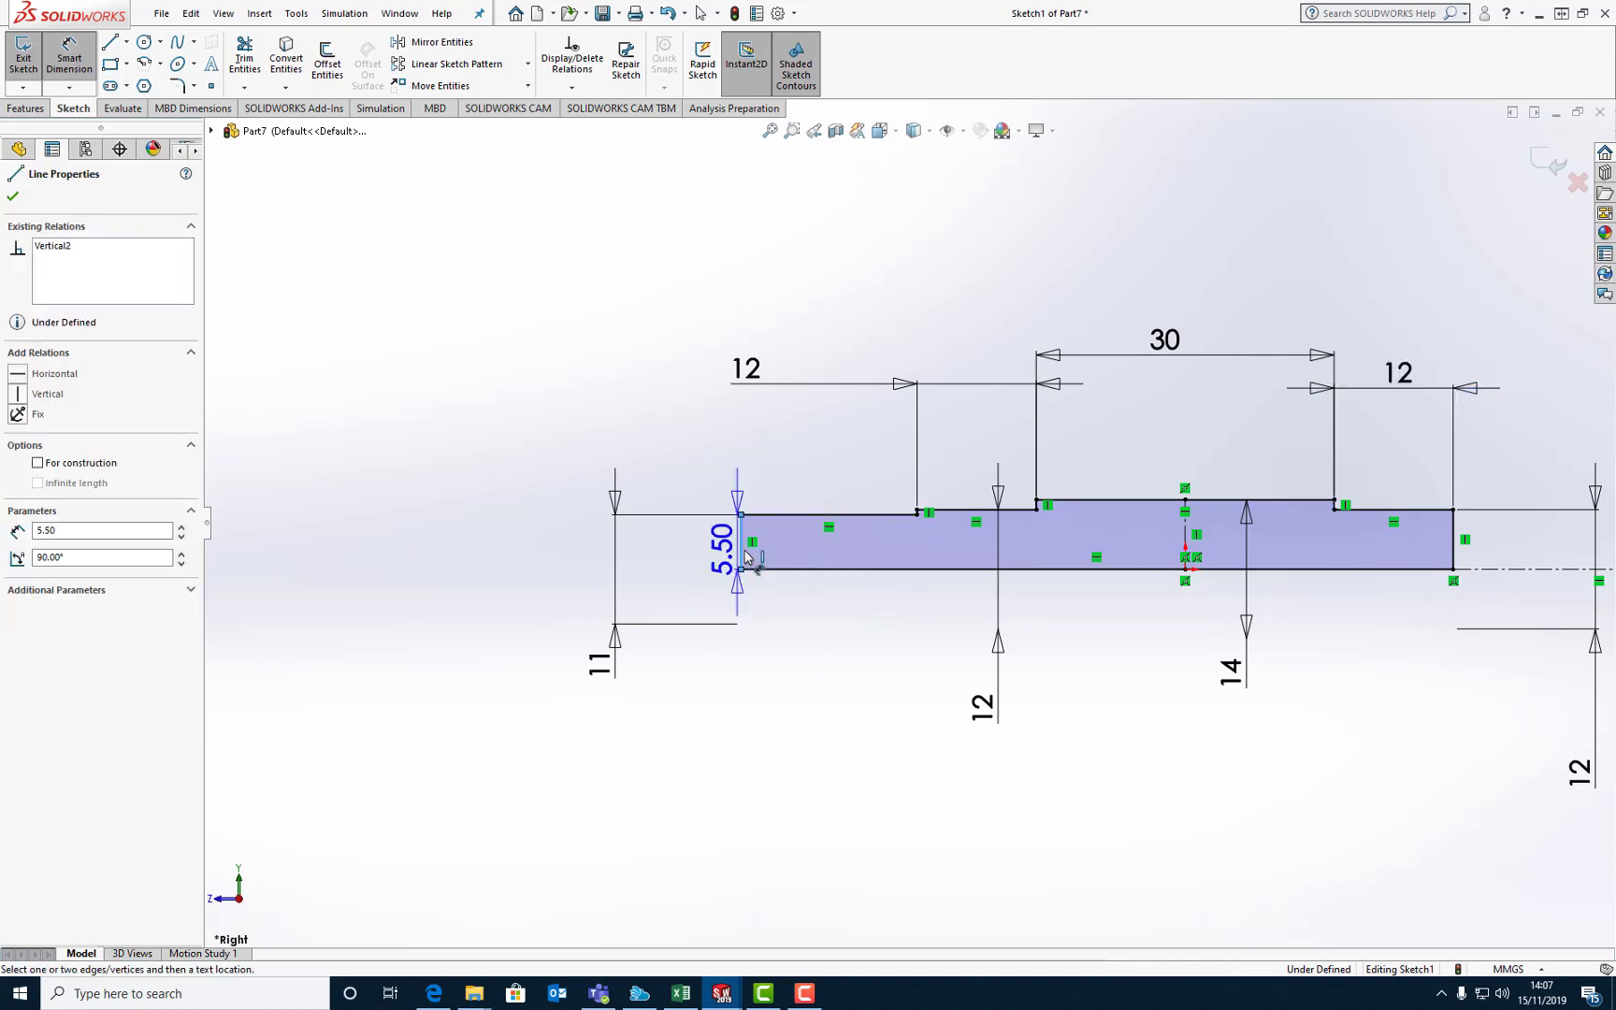
{"action": "left_click", "coordinate": [1185, 569]}
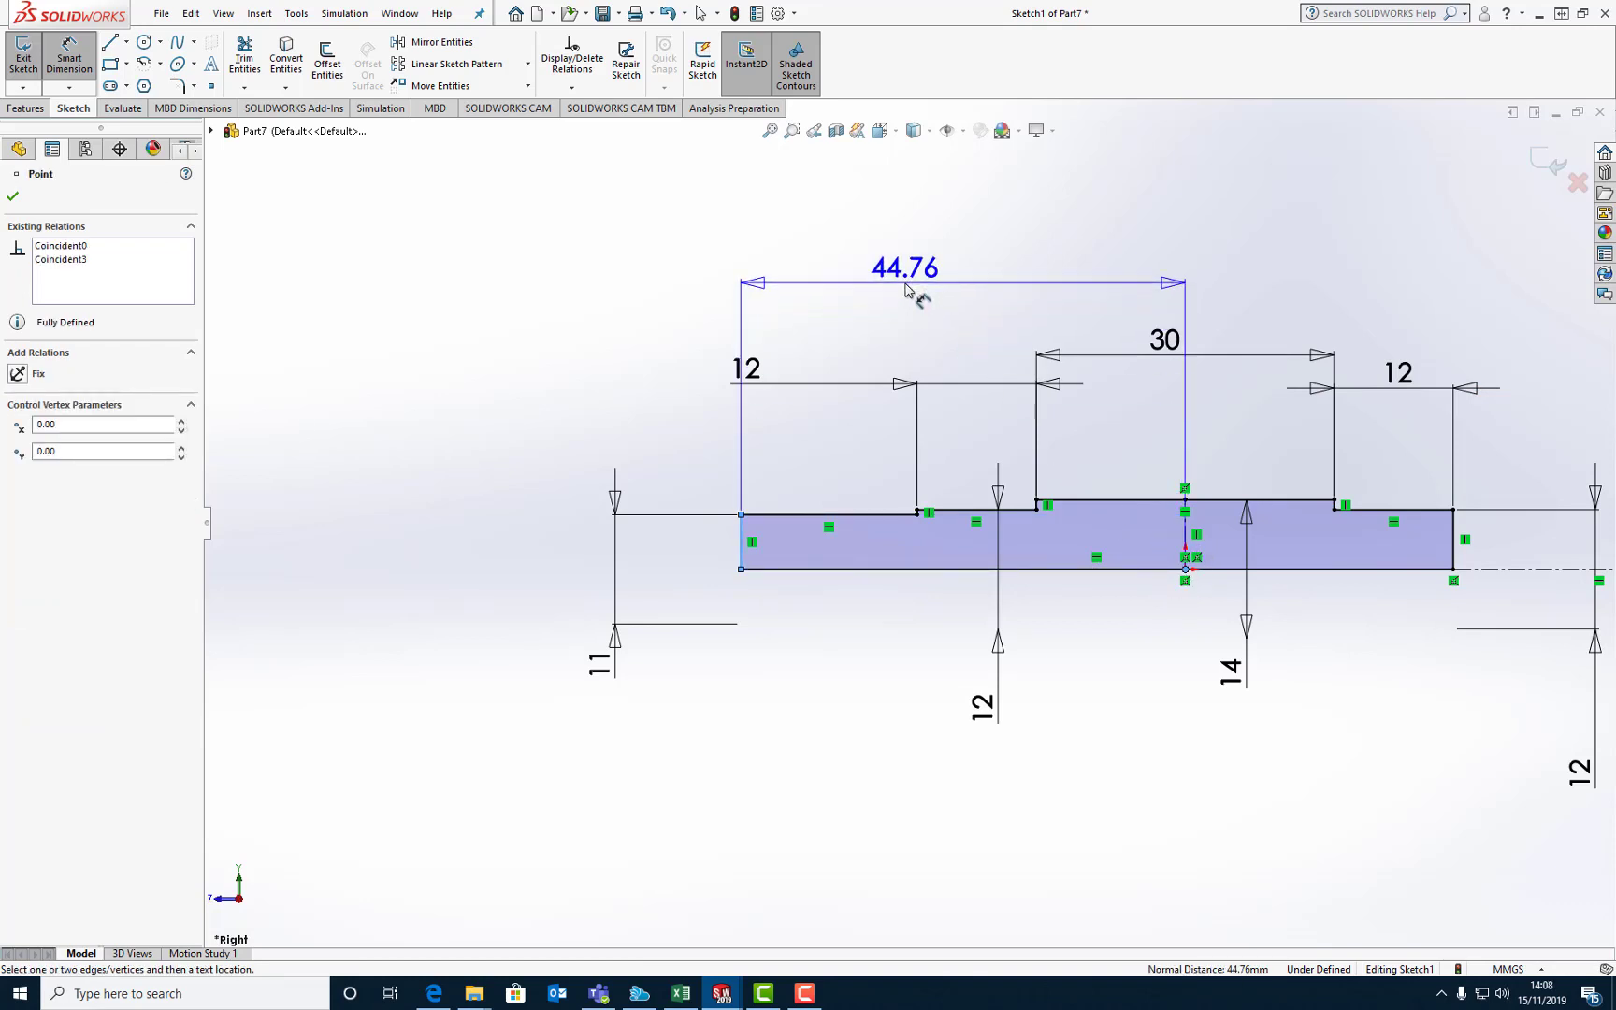
{"action": "left_click", "coordinate": [811, 293]}
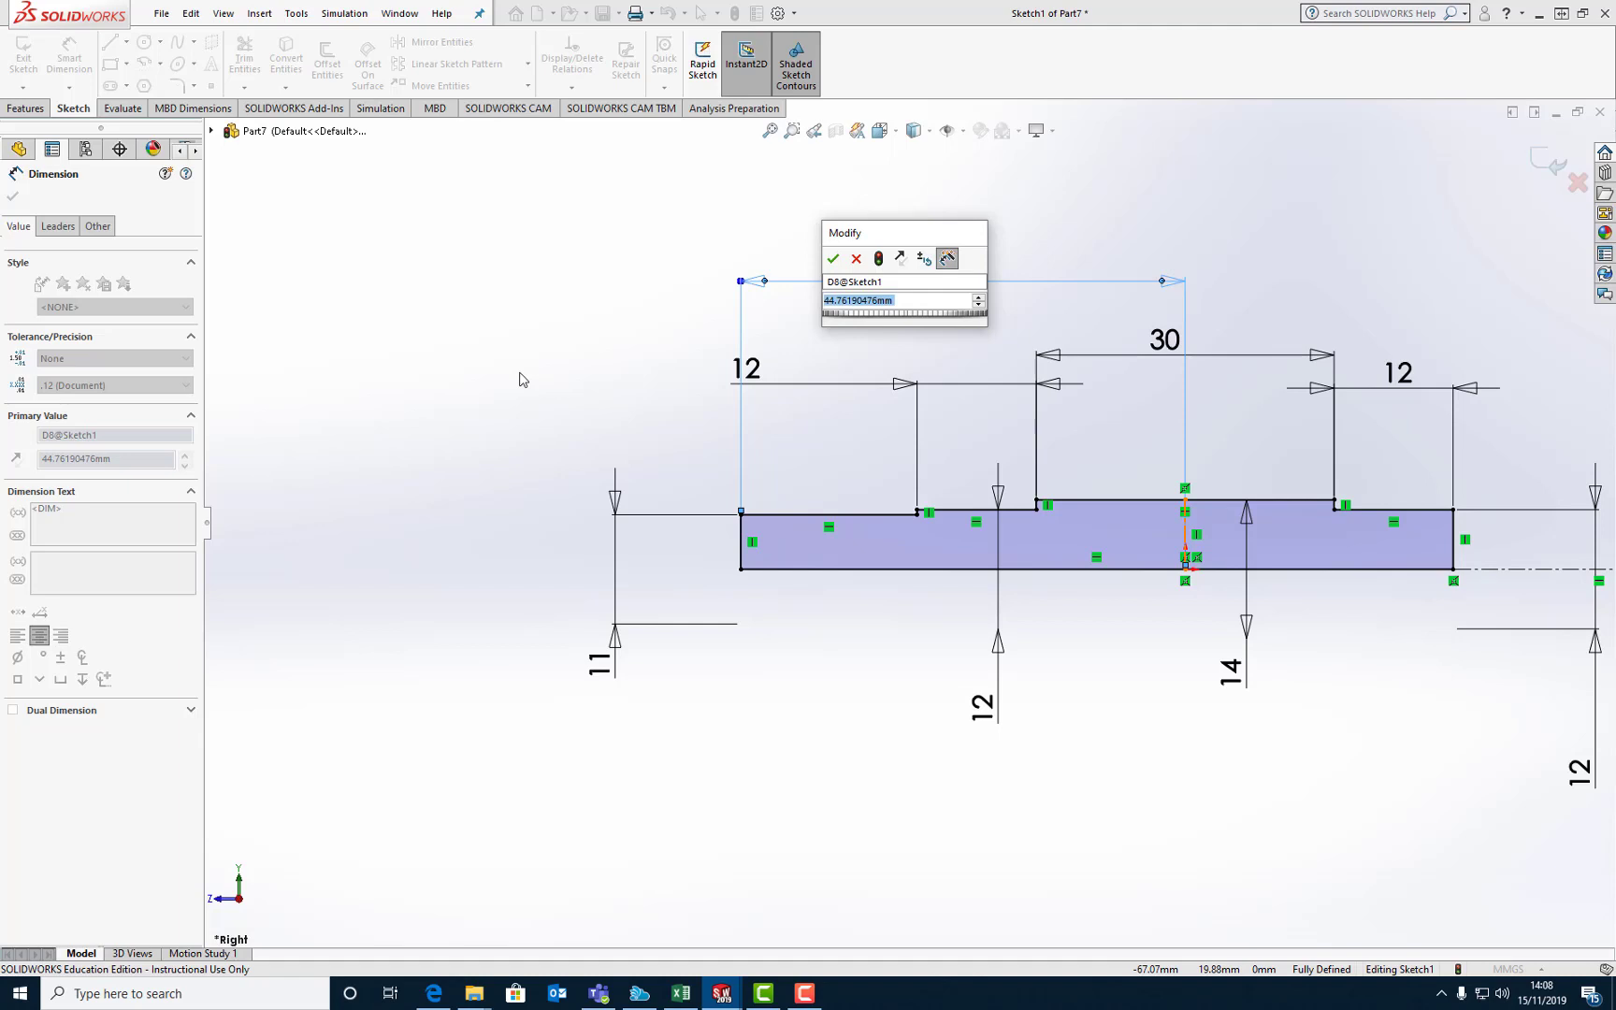
{"action": "type", "text": "5"}
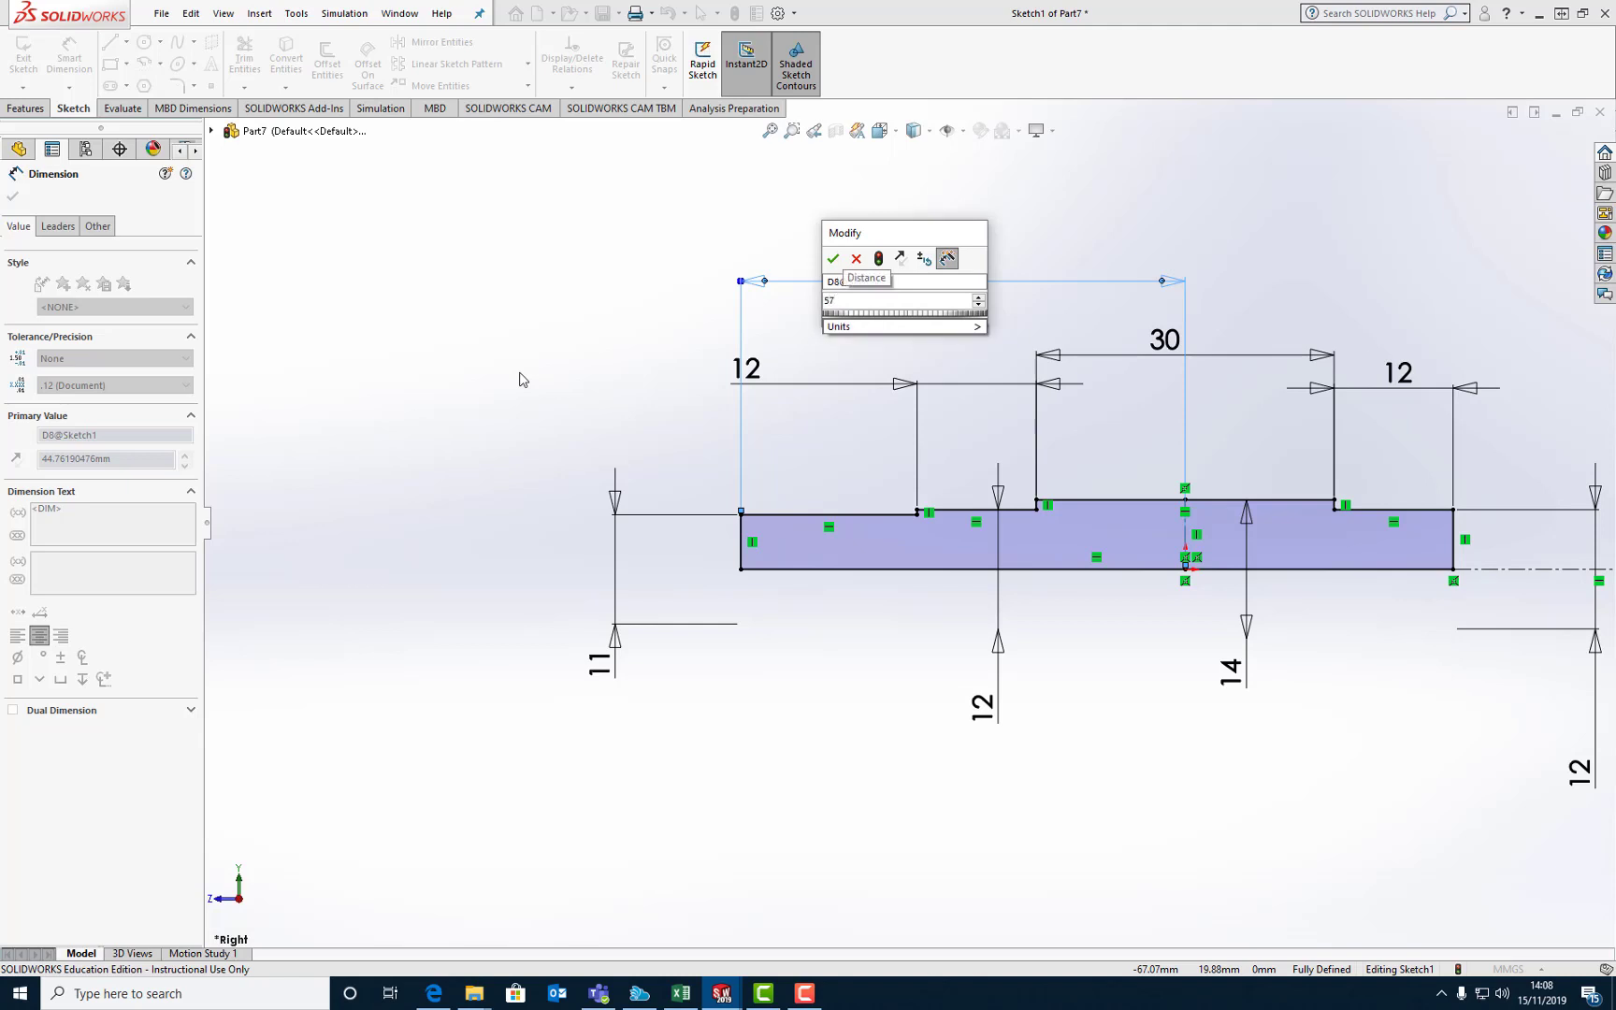
{"action": "type", "text": "7"}
{"action": "key", "text": "Return"}
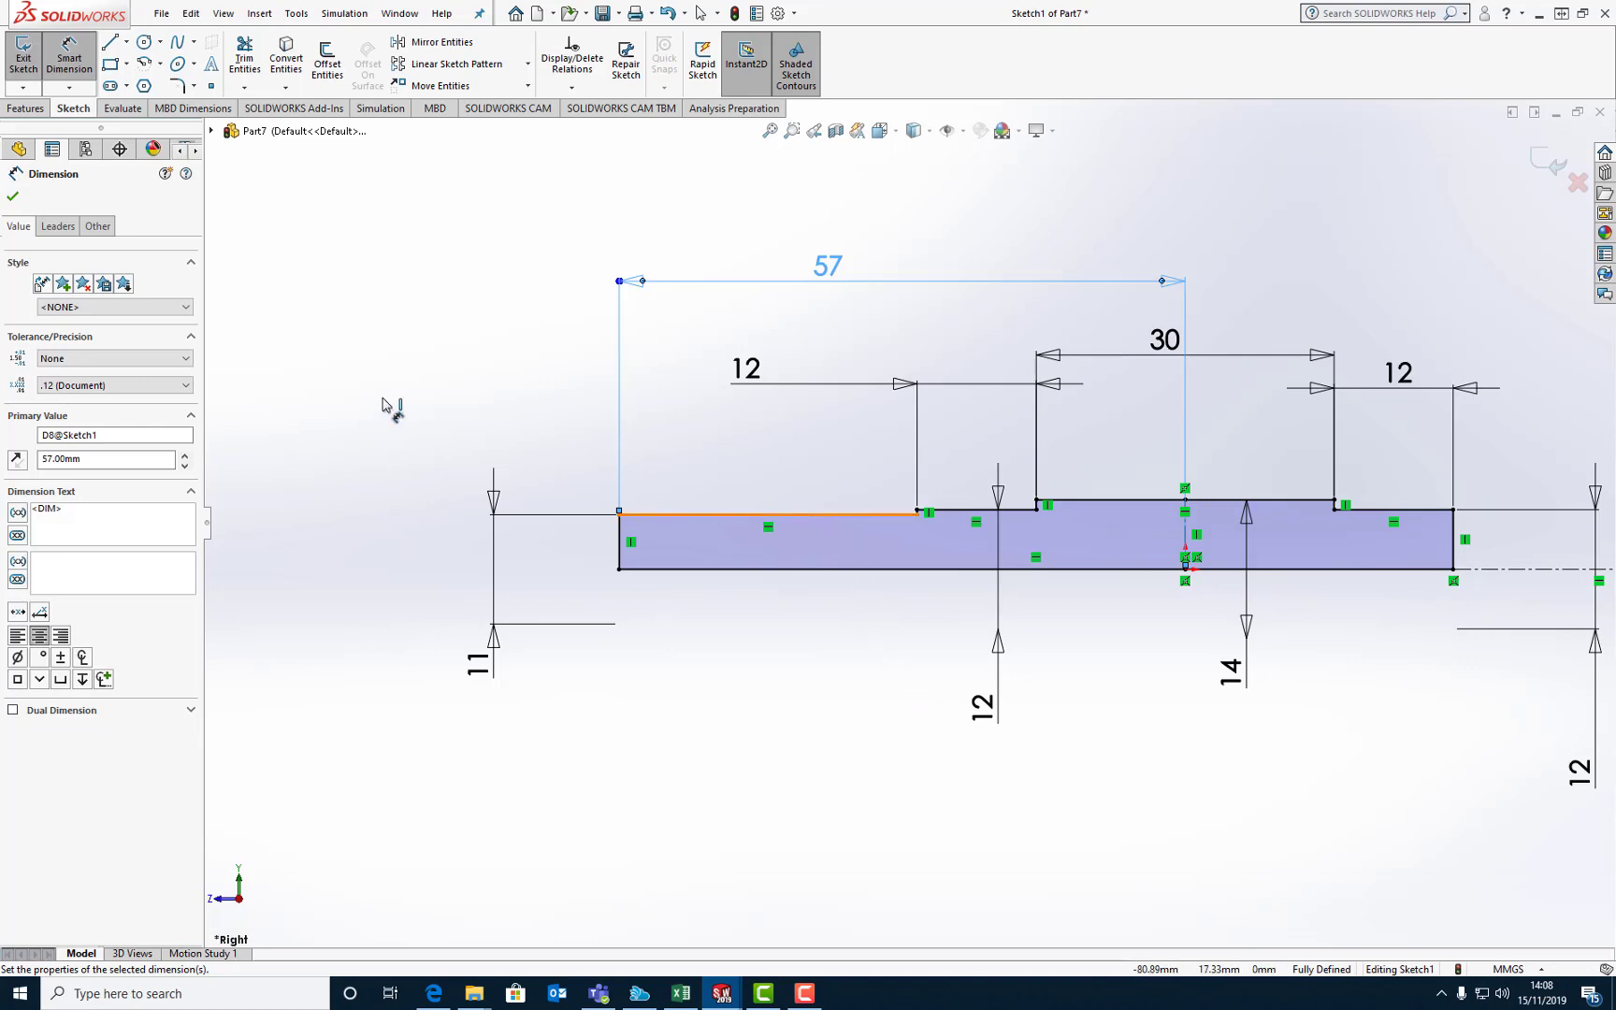
Step: Revolve the closed half-profile sketch 360 degrees about the horizontal centerline with the Revolved Boss/Base feature to form the solid stepped shaft
{"action": "left_click", "coordinate": [13, 196]}
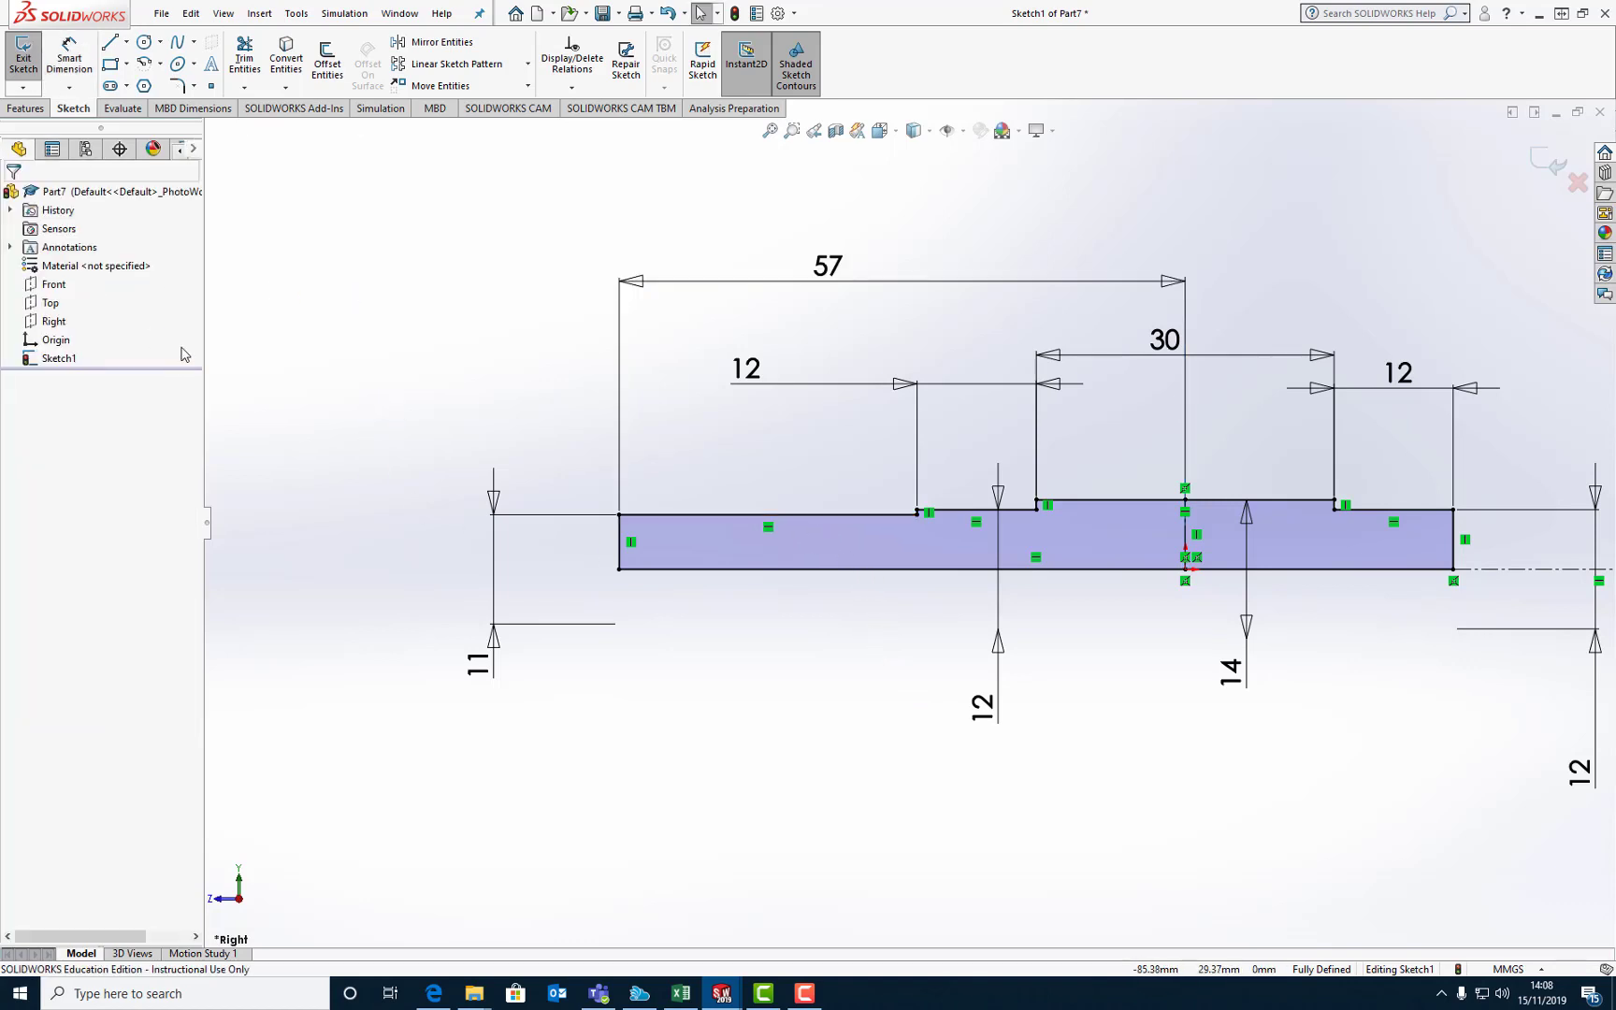
{"action": "mouse_move", "coordinate": [332, 342]}
{"action": "middle_mouse_down"}
{"action": "mouse_move", "coordinate": [445, 431]}
{"action": "mouse_move", "coordinate": [451, 517]}
{"action": "middle_mouse_up"}
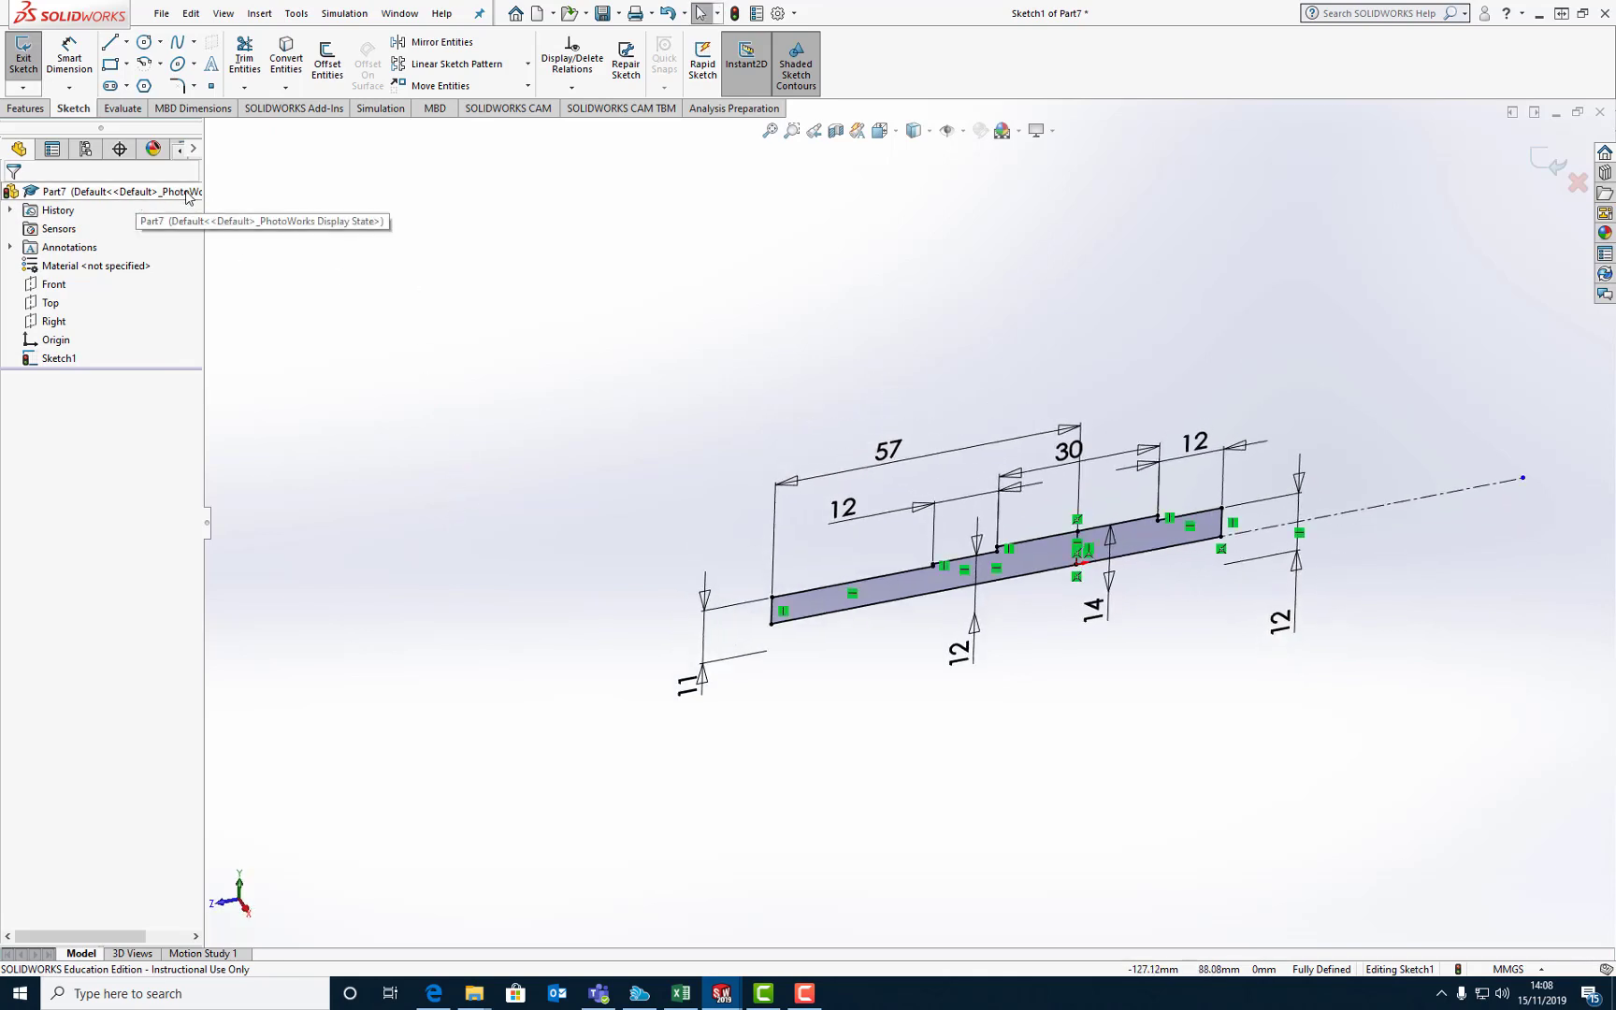
{"action": "left_click", "coordinate": [25, 109]}
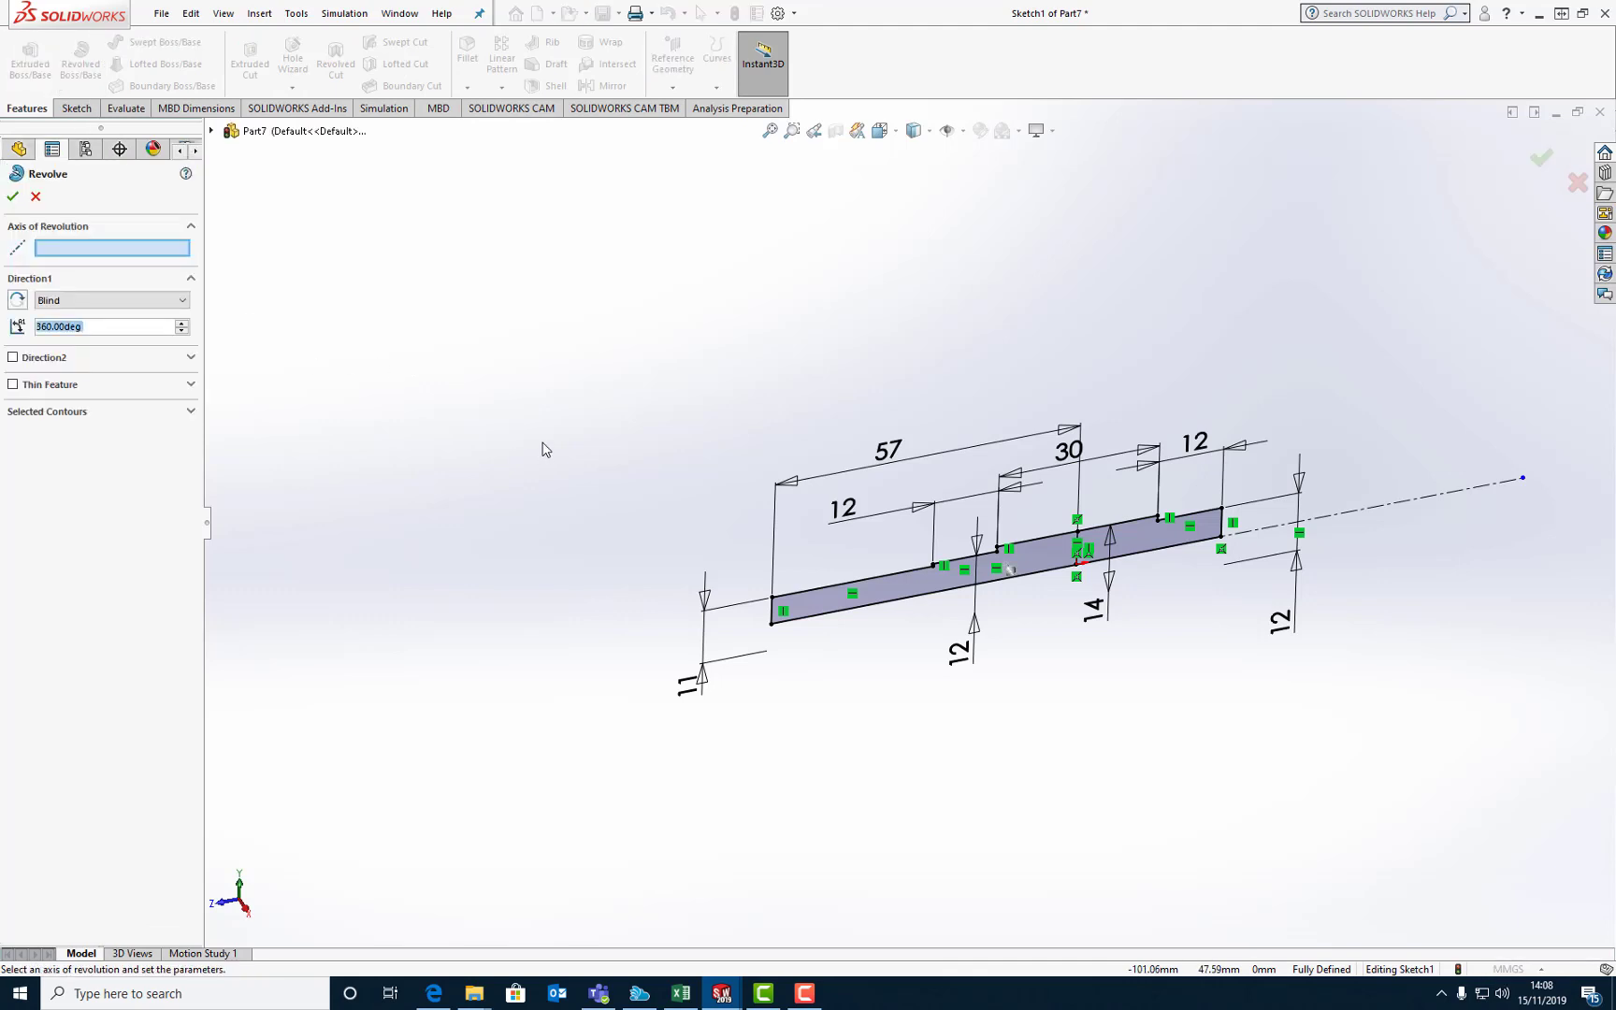
{"action": "left_click", "coordinate": [76, 250]}
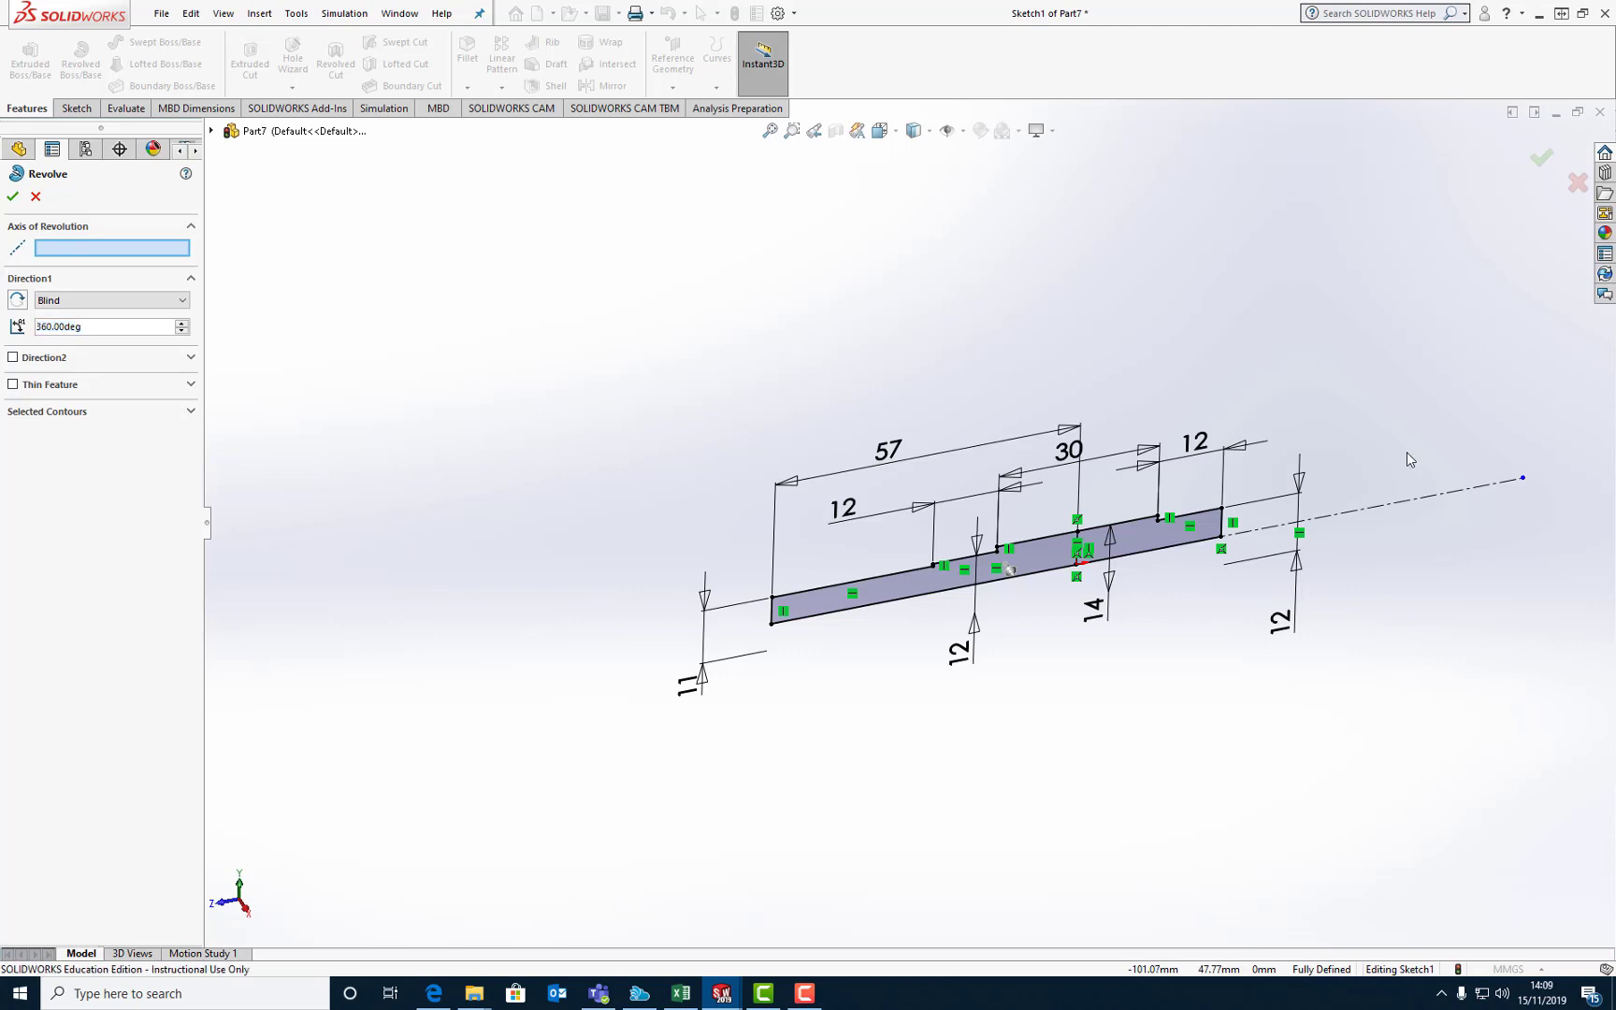
{"action": "left_click", "coordinate": [1396, 500]}
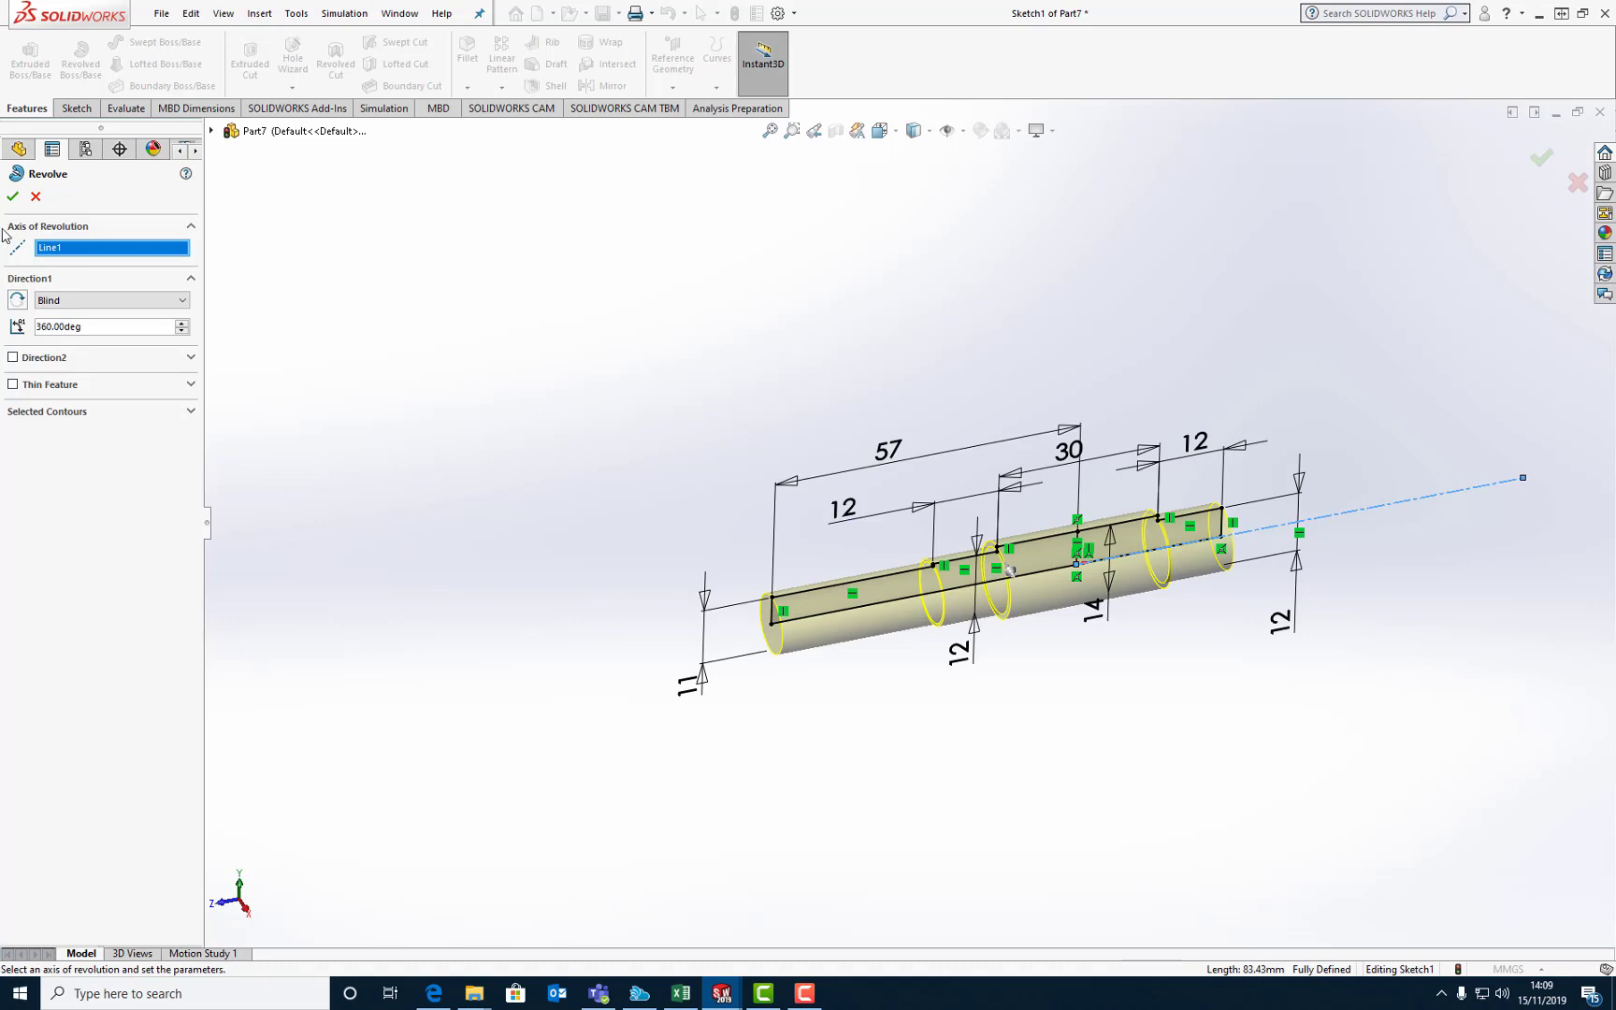
{"action": "left_click", "coordinate": [13, 196]}
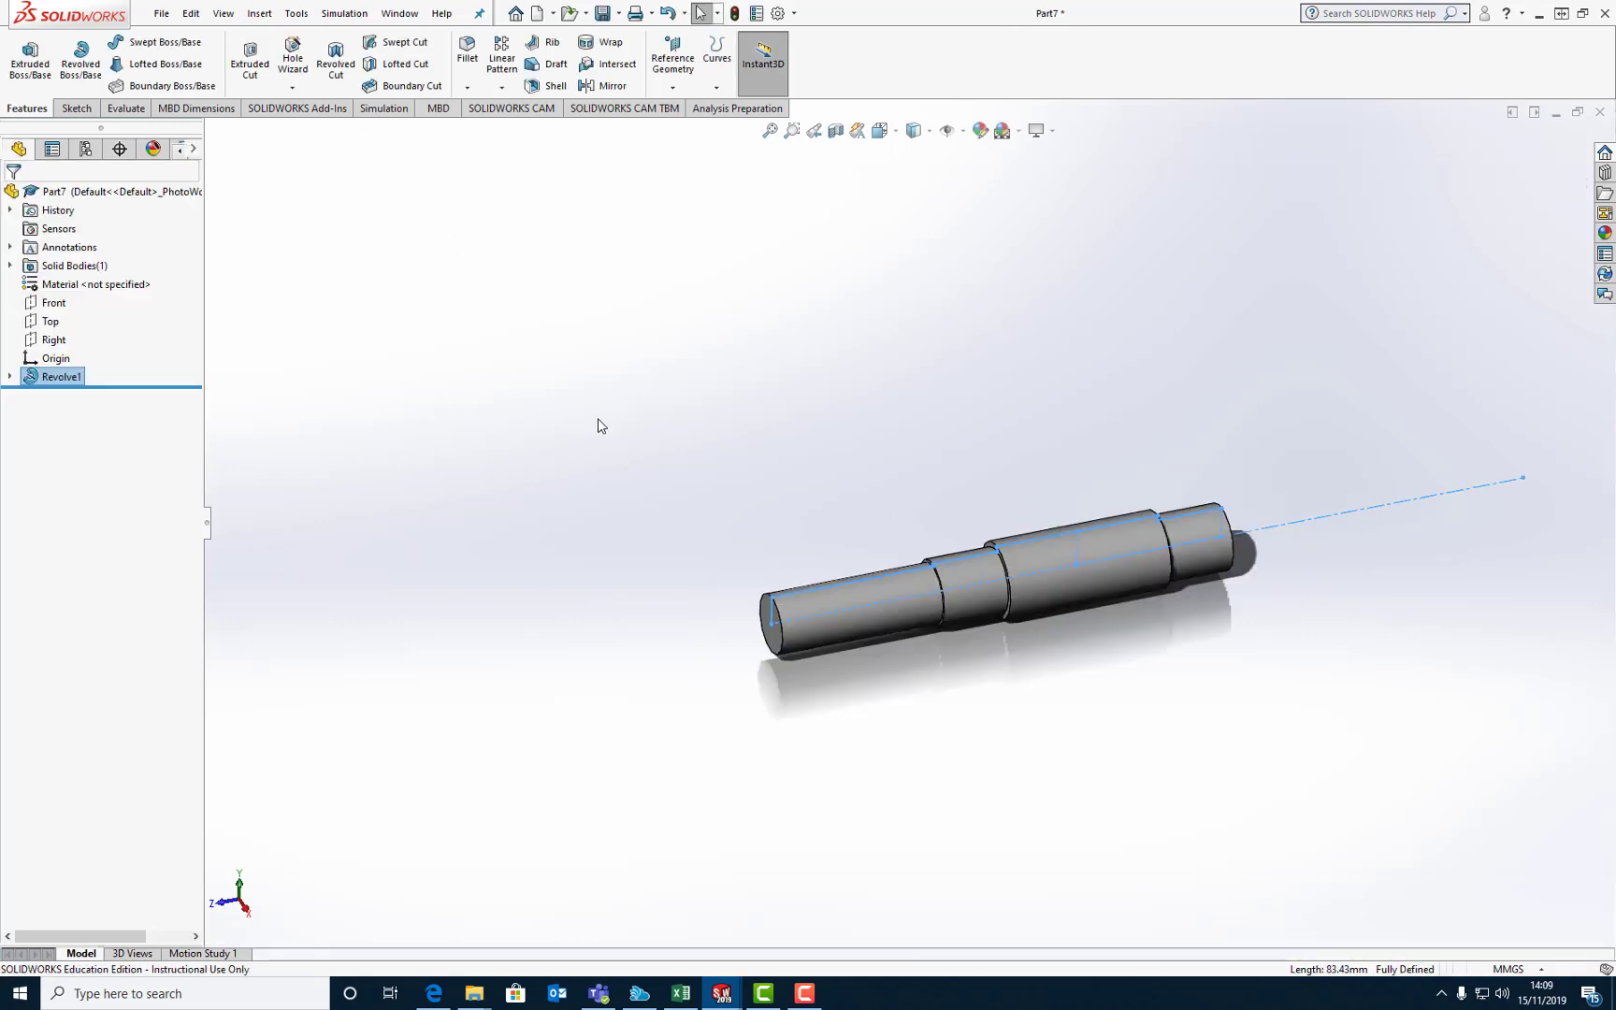
{"action": "mouse_move", "coordinate": [609, 437]}
{"action": "middle_mouse_down"}
{"action": "mouse_move", "coordinate": [802, 401]}
{"action": "mouse_move", "coordinate": [664, 444]}
{"action": "mouse_move", "coordinate": [658, 487]}
{"action": "middle_mouse_up"}
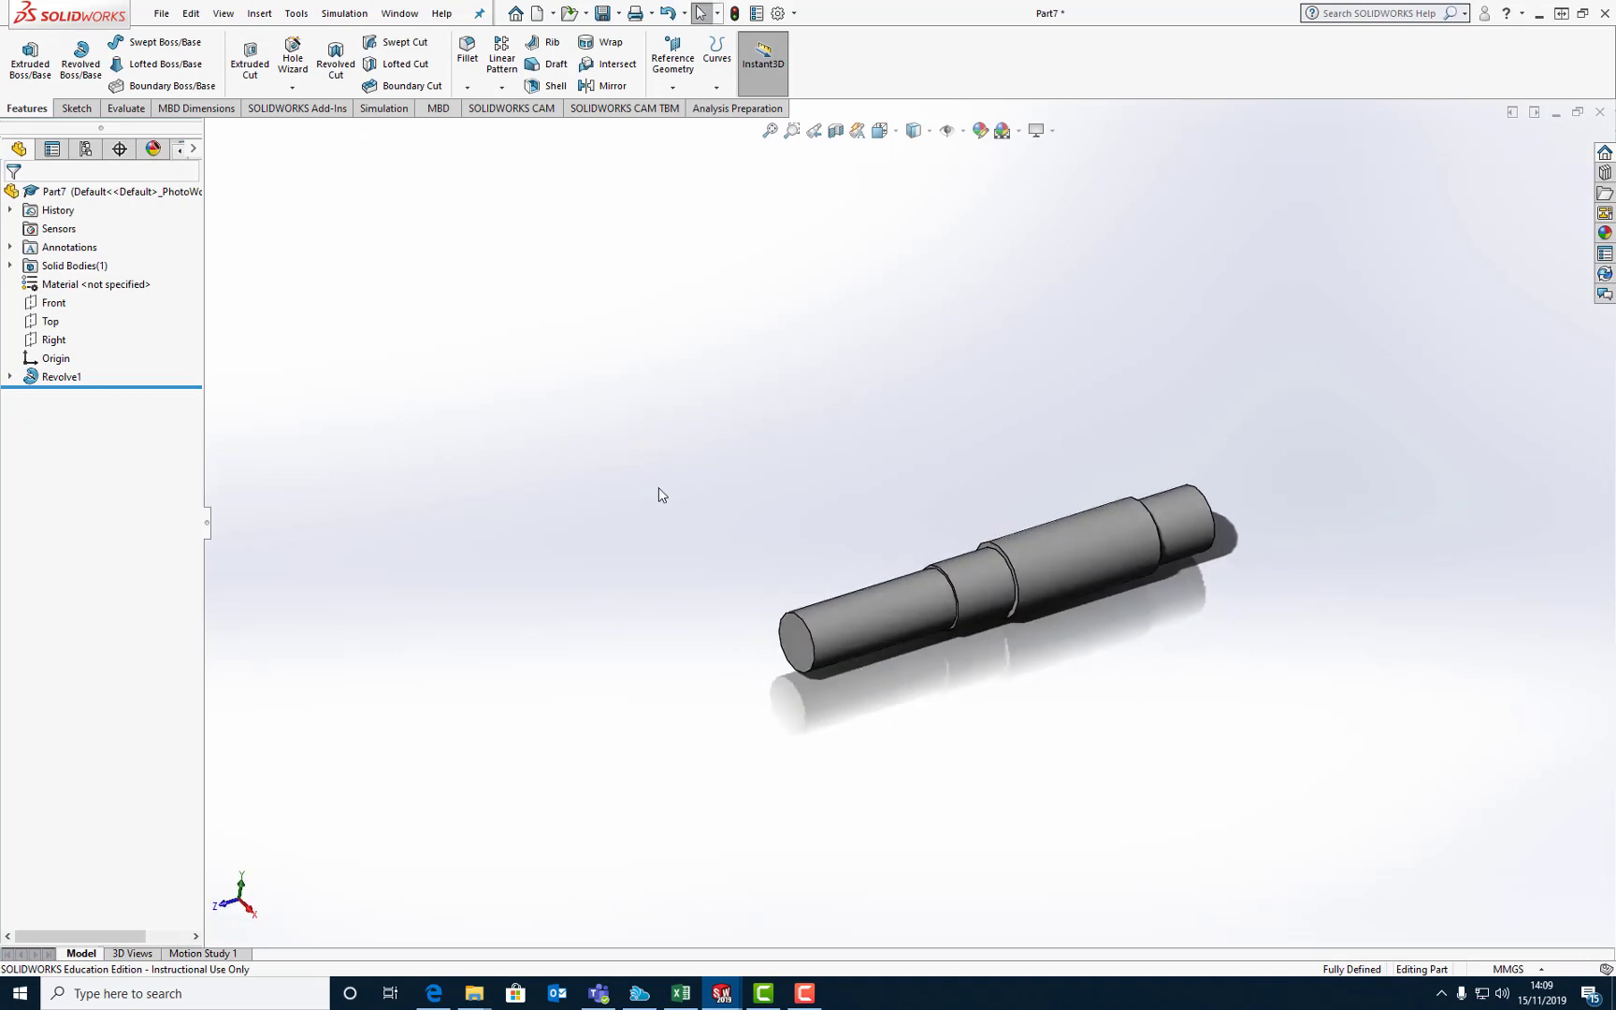